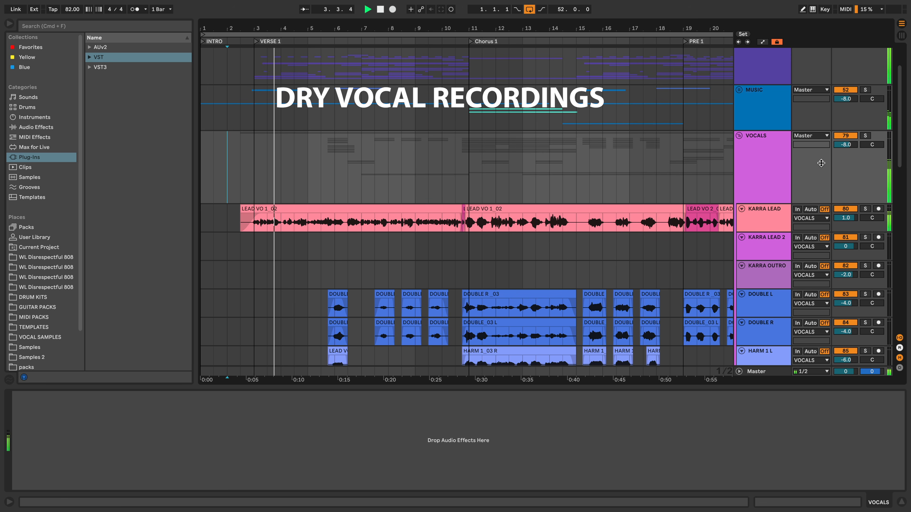
Step: Audition the dry vocals by soloing the VOCALS group during playback, and turn the solo off again
click(778, 217)
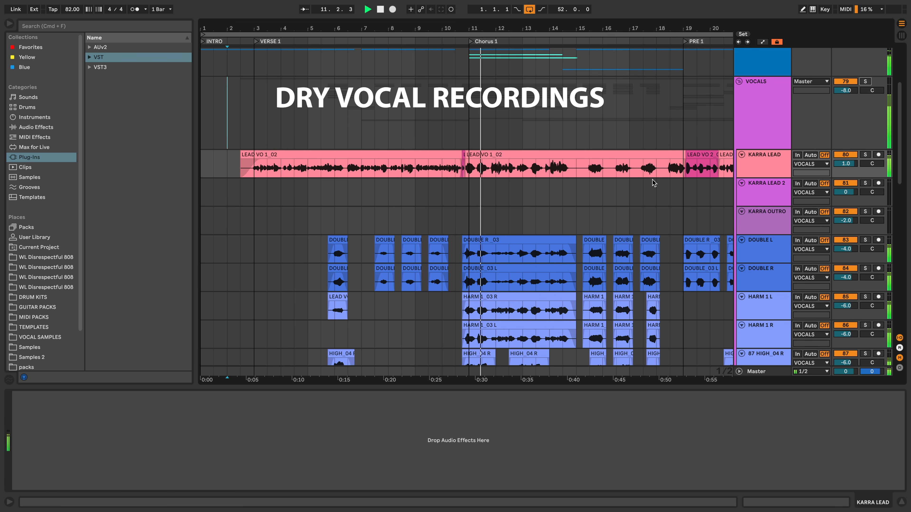
click(865, 82)
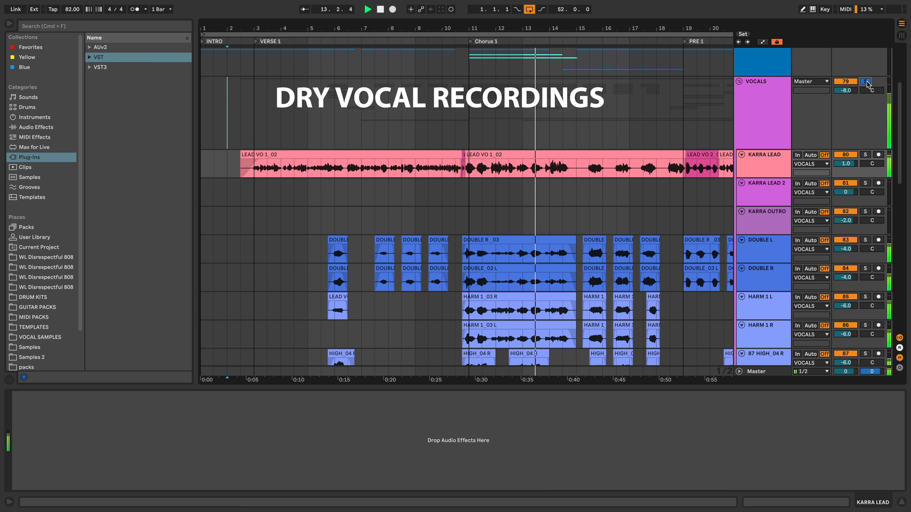
click(865, 82)
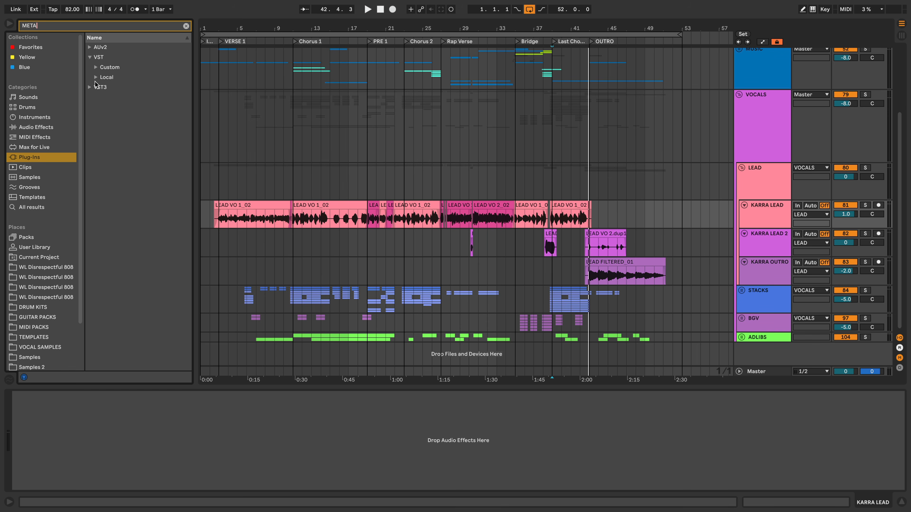
Step: Find Slate Digital's MetaTune among the local VST plug-ins and add it to the KARRA LEAD track
click(90, 57)
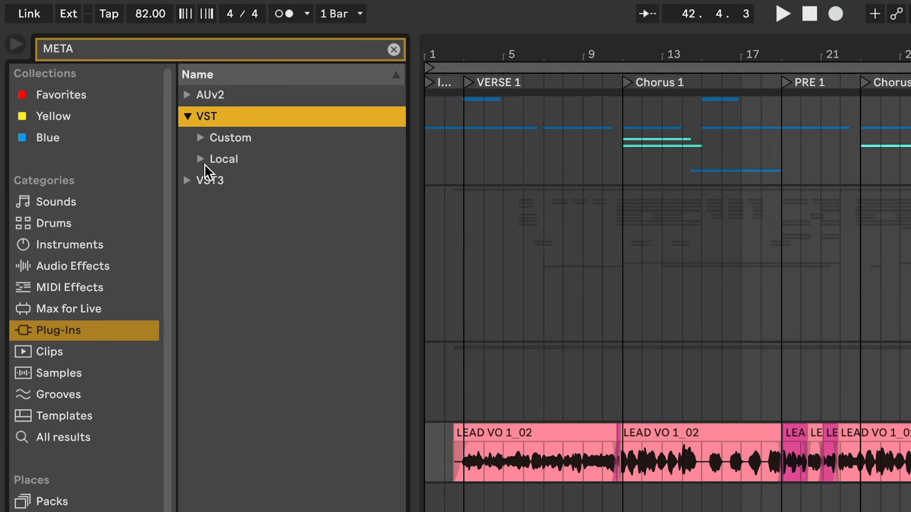
click(96, 77)
drag(262, 239, 512, 468)
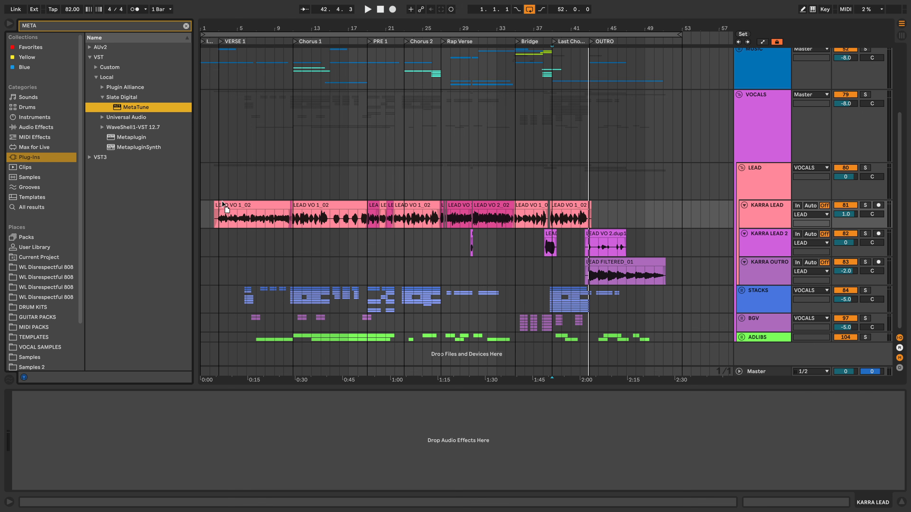
drag(232, 453, 233, 454)
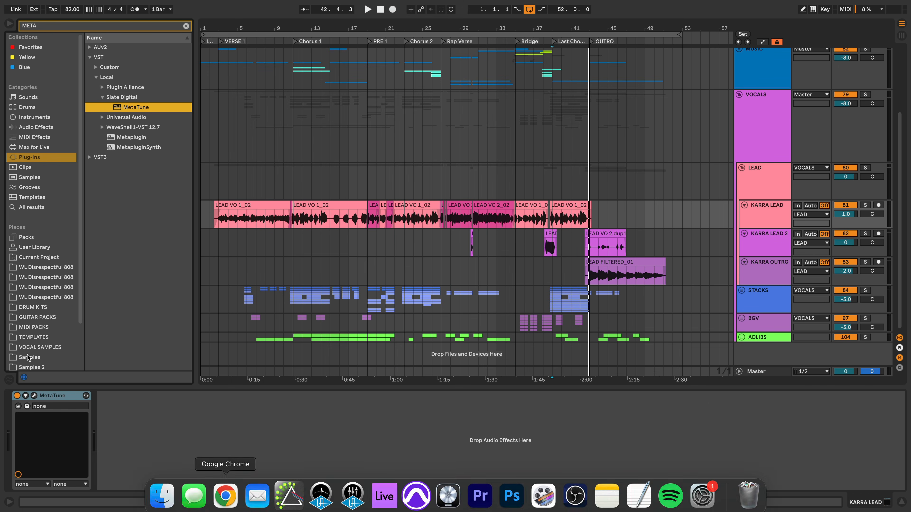
mouse_move(352, 376)
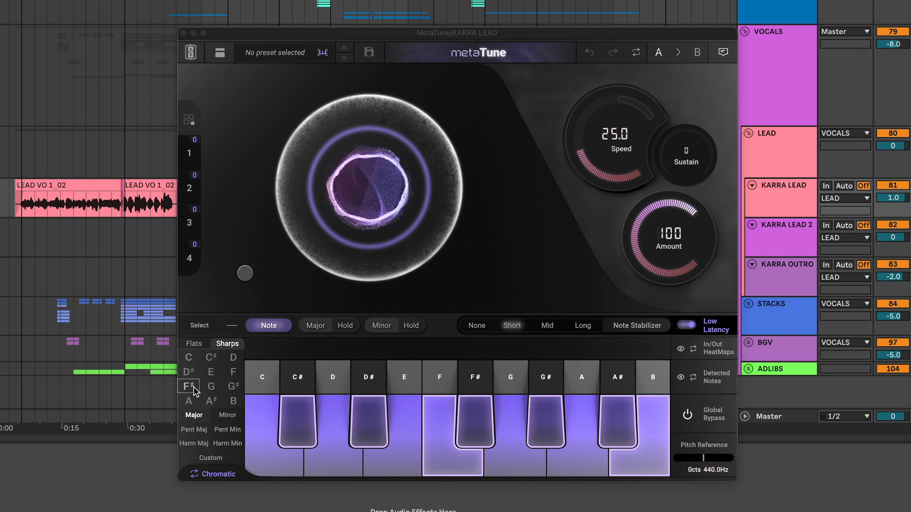
Step: Set MetaTune's scale to F# minor and its Speed to 20.7 ms
click(188, 386)
click(227, 415)
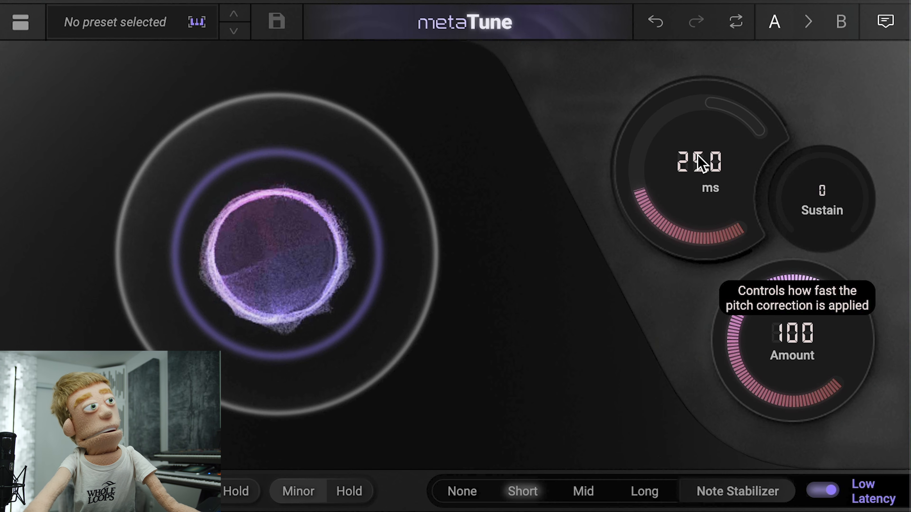
drag(698, 155, 81, 79)
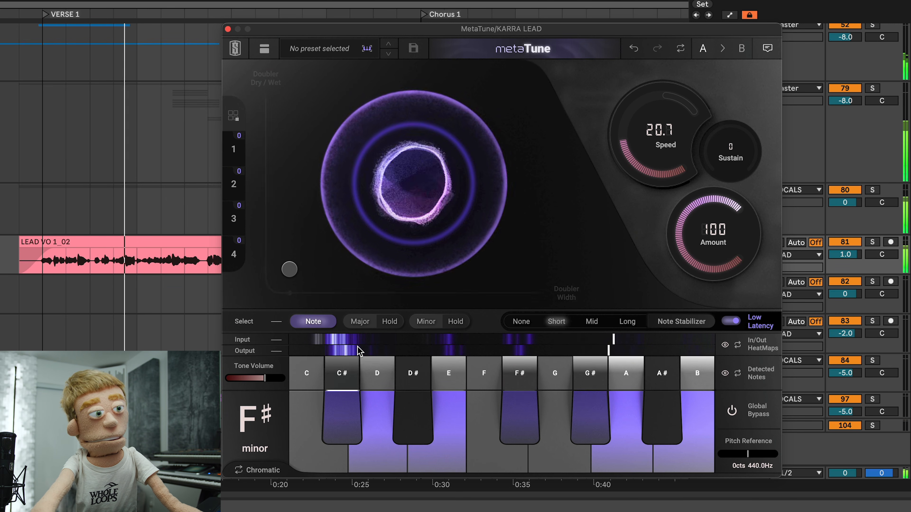
Step: Try MetaTune's Speed at 0.0 and -3.0 ms, and settle on 15.0 ms with Note Stabilizer on Short and Low Latency off
mouse_move(650, 143)
mouse_down()
mouse_move(675, 79)
mouse_move(660, 147)
mouse_up()
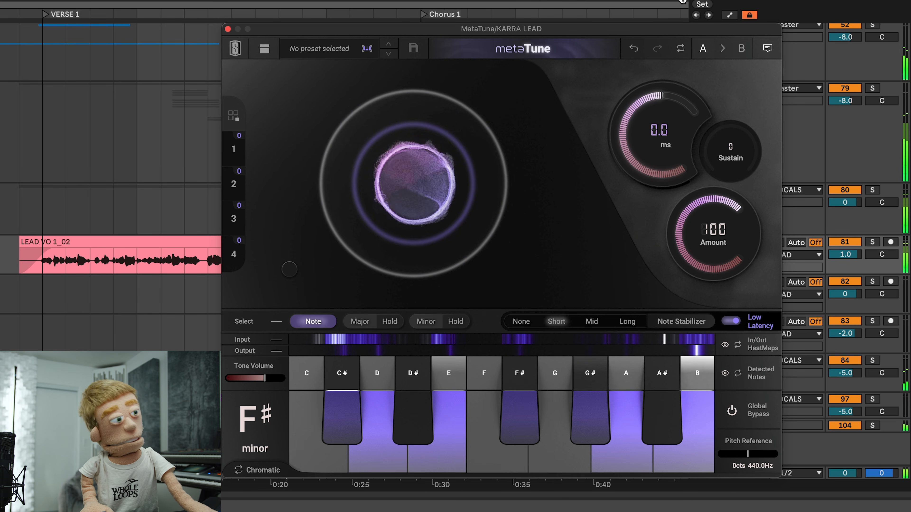
drag(682, 1, 680, 100)
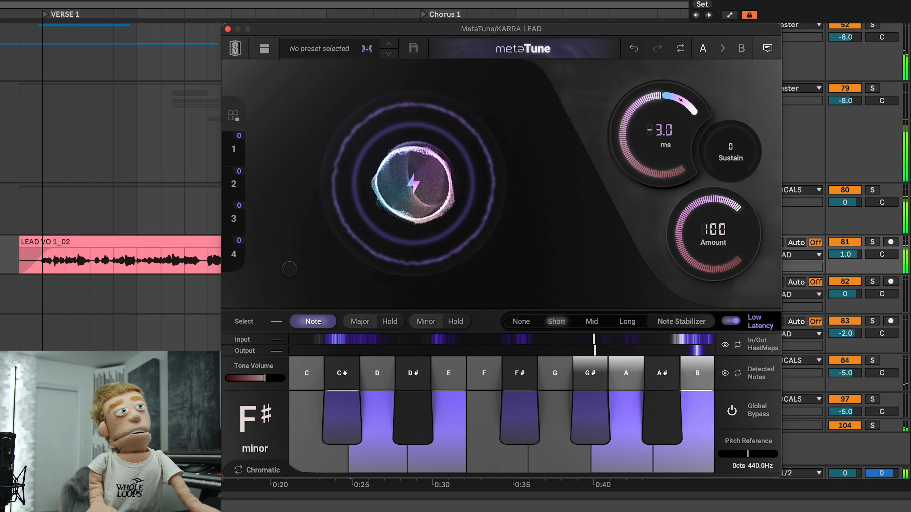
drag(680, 100, 654, 197)
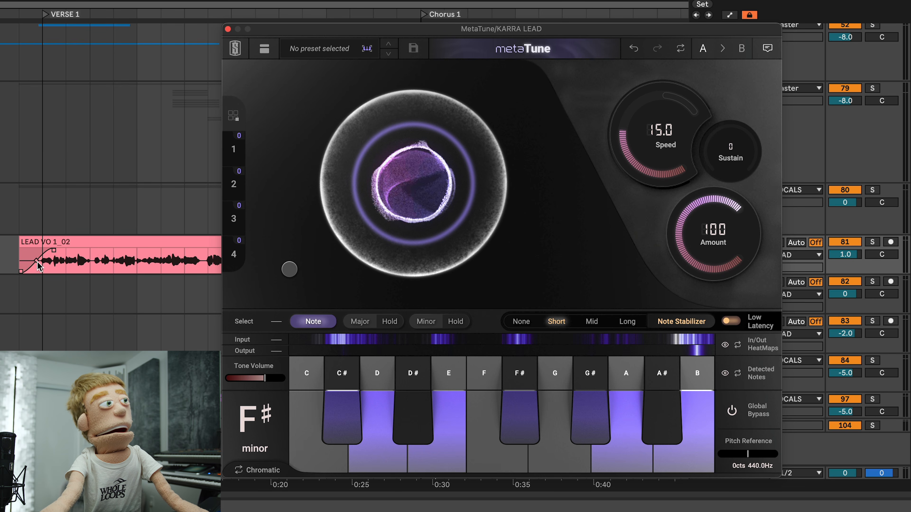
click(19, 263)
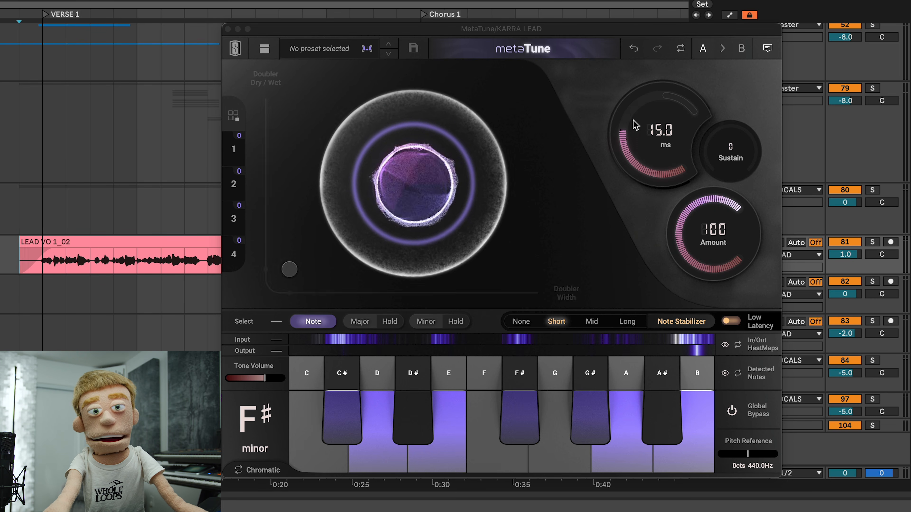
drag(641, 127, 638, 133)
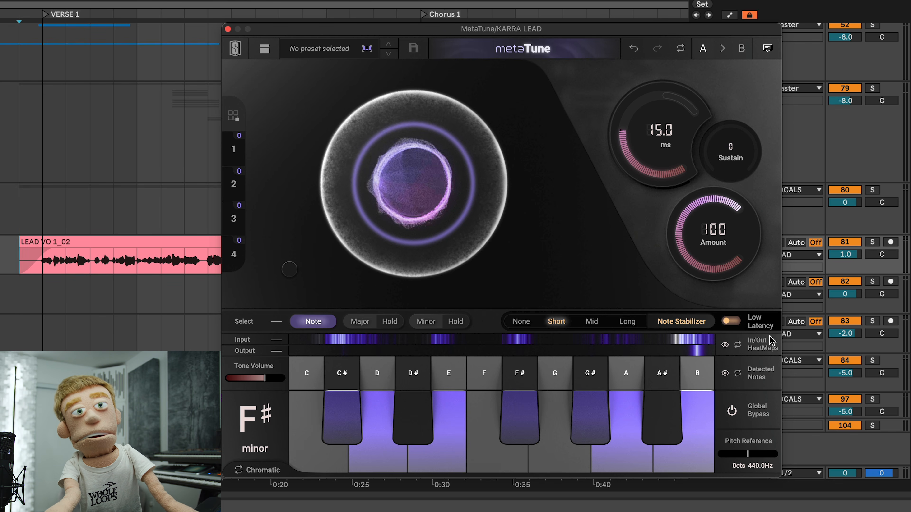
Step: Toggle MetaTune's Global Bypass on and off to make it the parameter targeted for automation, leaving the plug-in active
click(765, 409)
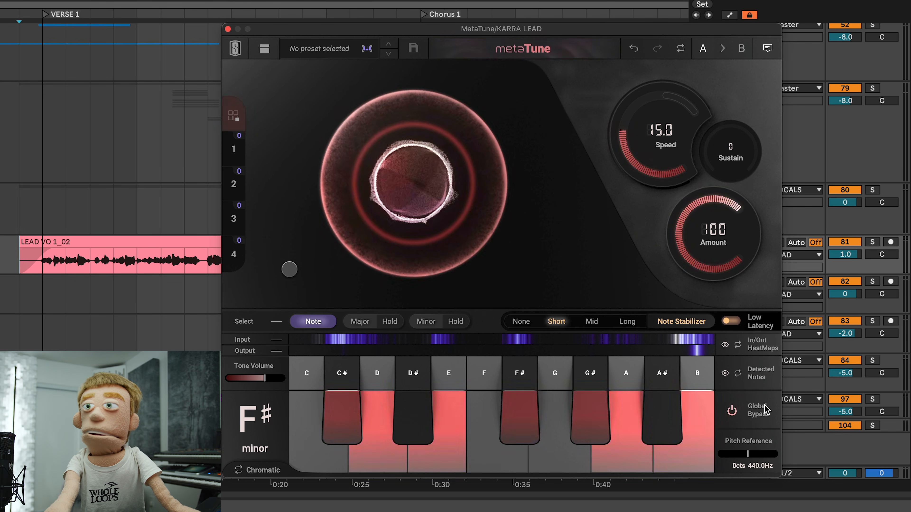
click(765, 409)
drag(315, 1, 142, 1)
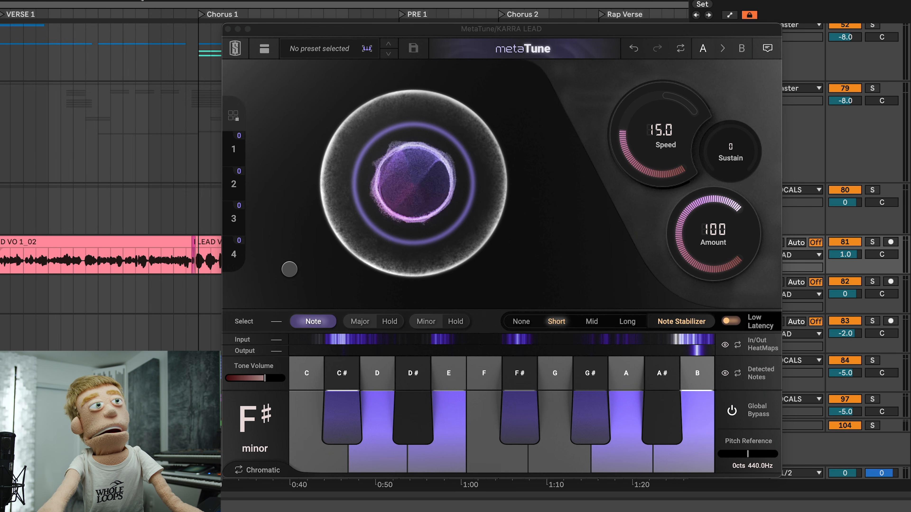
click(751, 408)
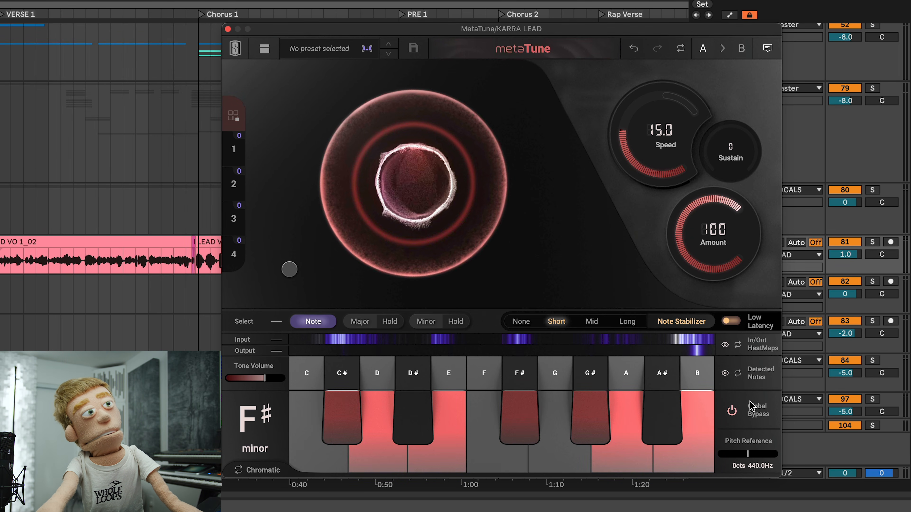
click(749, 404)
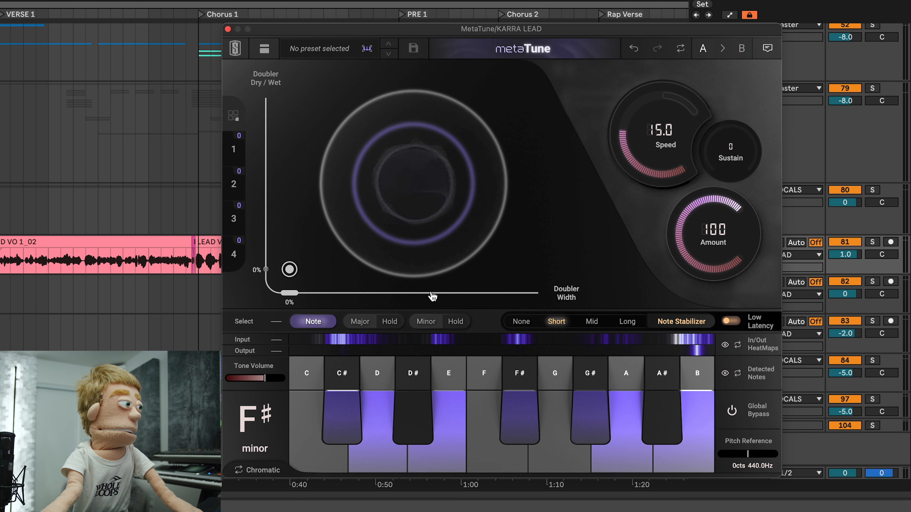
click(760, 412)
click(761, 413)
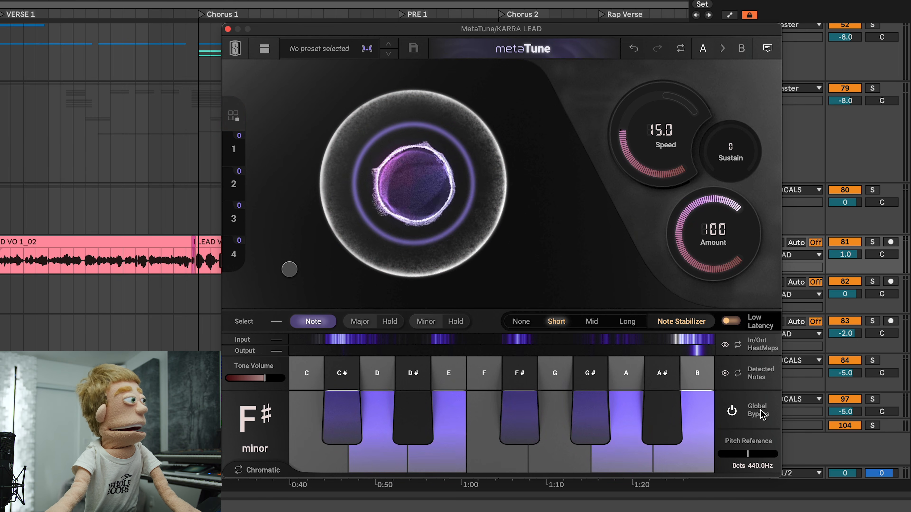
Step: Automate MetaTune's Global Bypass to switch on over the last part of Verse 1 on the KARRA LEAD track
mouse_move(401, 128)
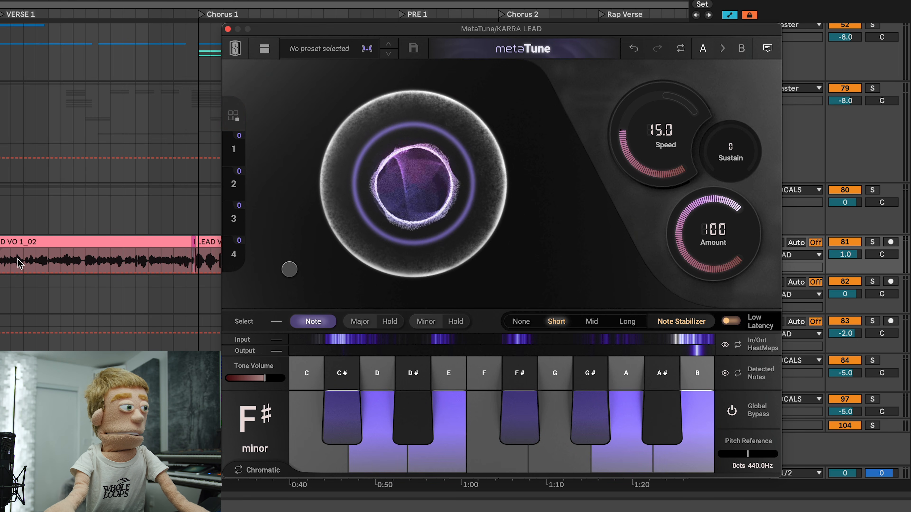
click(25, 262)
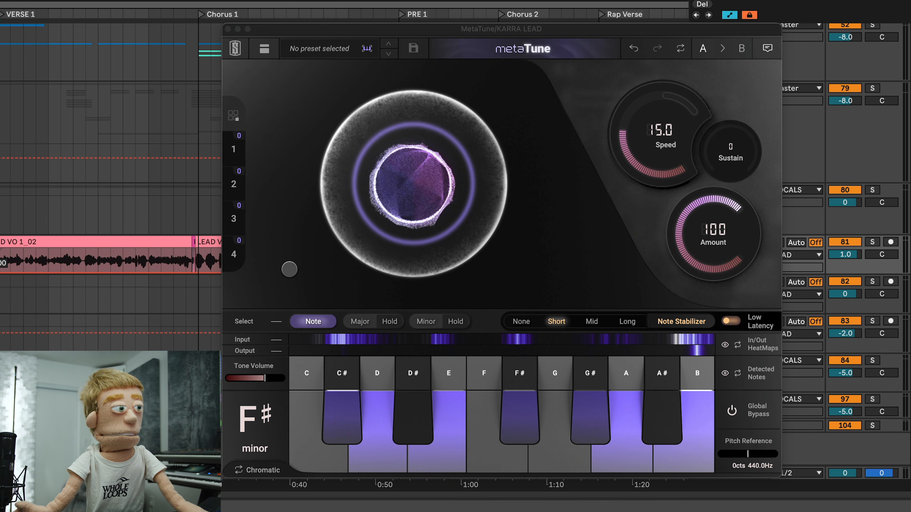
drag(98, 264, 142, 252)
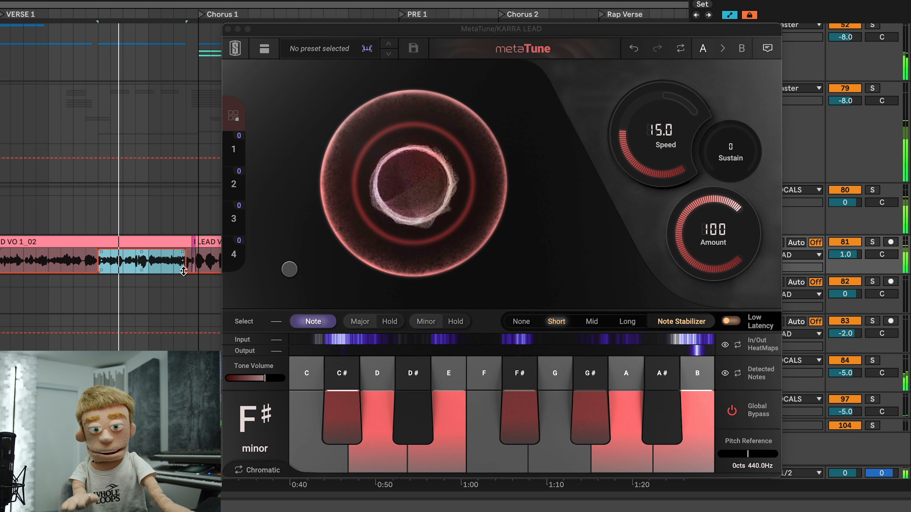
click(178, 283)
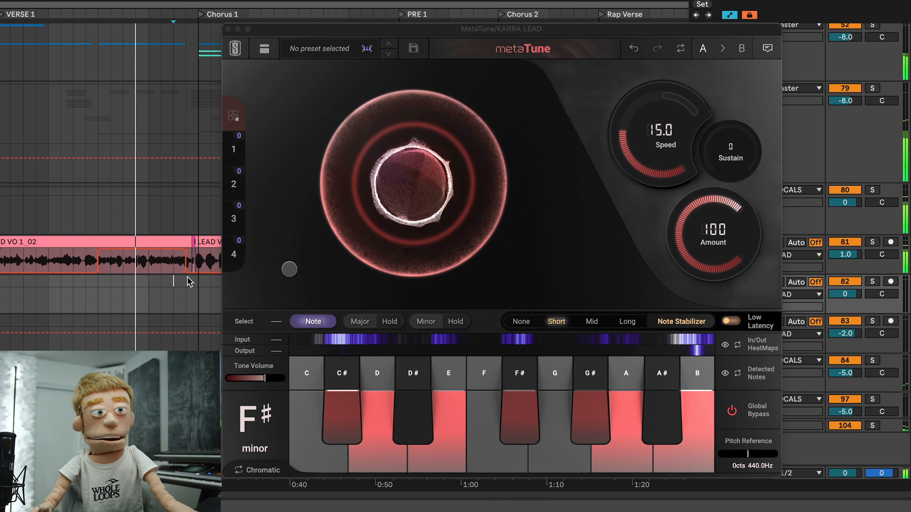
Step: Move the end of the Global Bypass automation to the start of the Chorus 1 lead vocal clip
drag(186, 273, 198, 273)
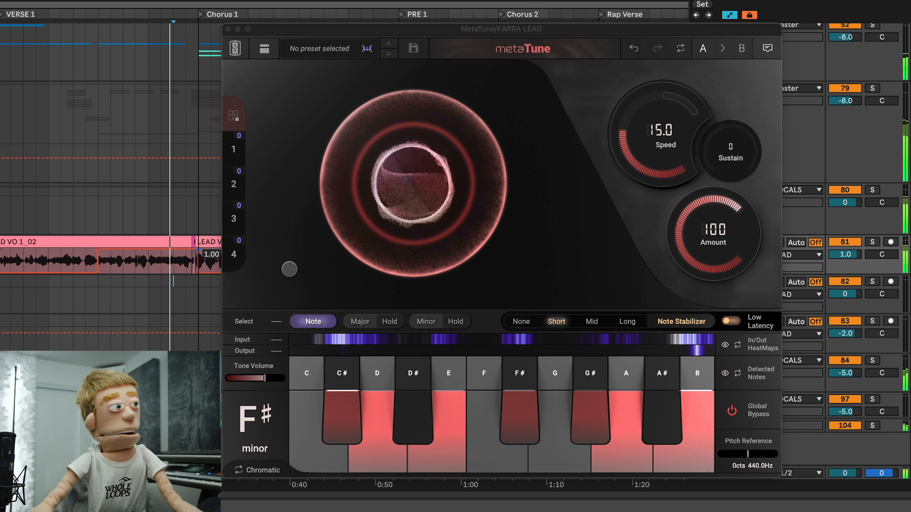
drag(203, 0, 178, 37)
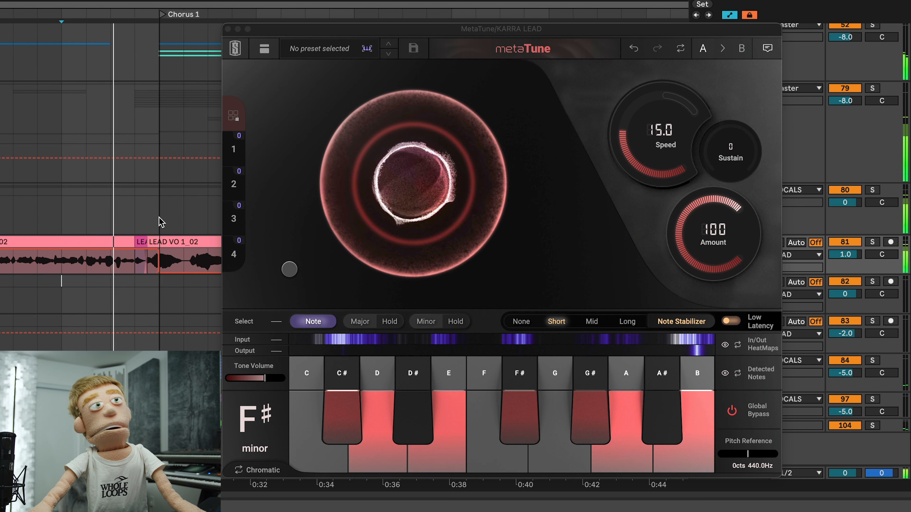
key(space)
drag(159, 249, 135, 249)
scroll(151, 254, up, 5)
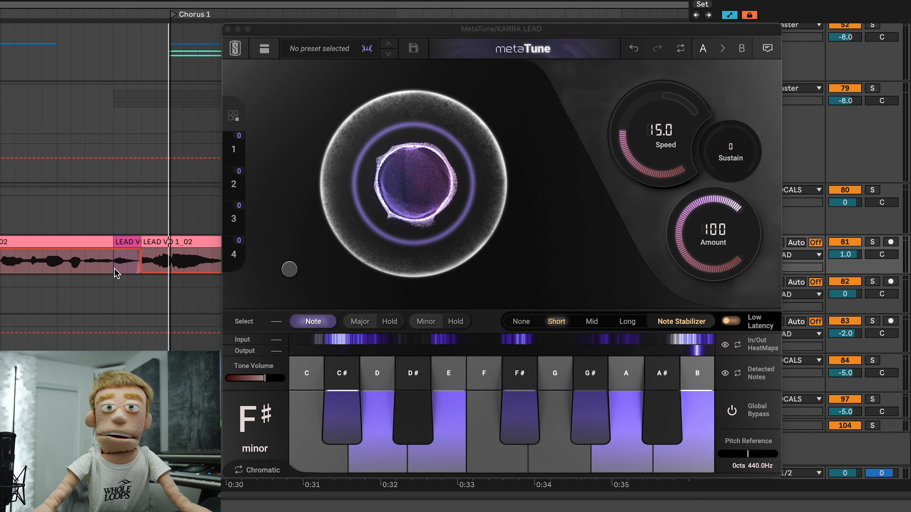
click(123, 269)
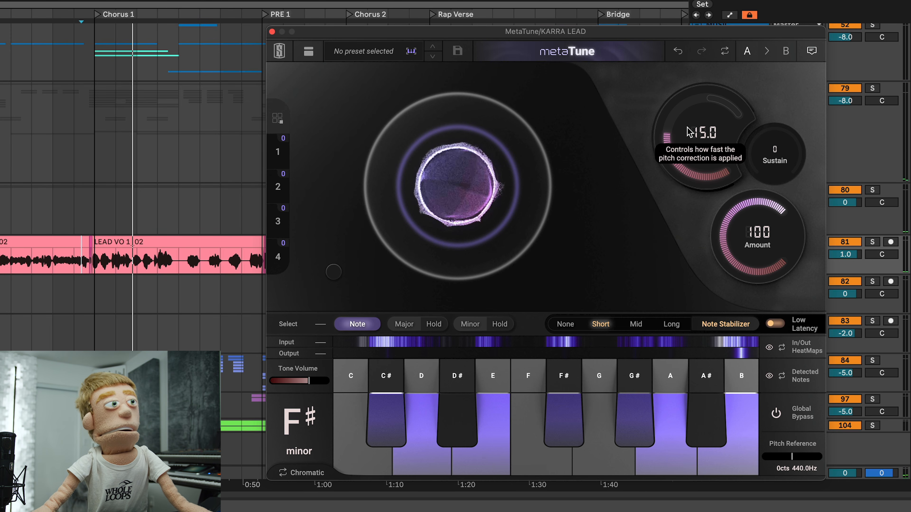
Step: Automate MetaTune's Speed to 10.0 ms from the start of Chorus 1 on KARRA LEAD, play it back and close the plug-in window
key(a)
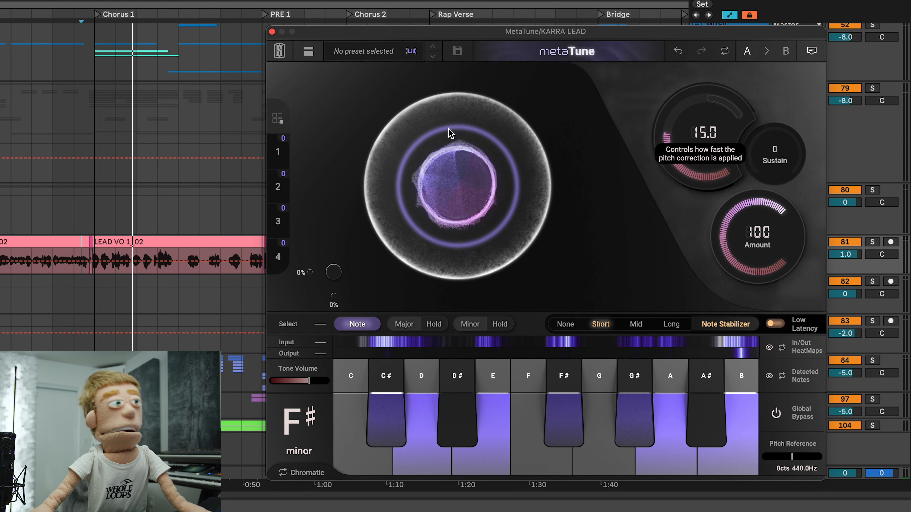
click(94, 261)
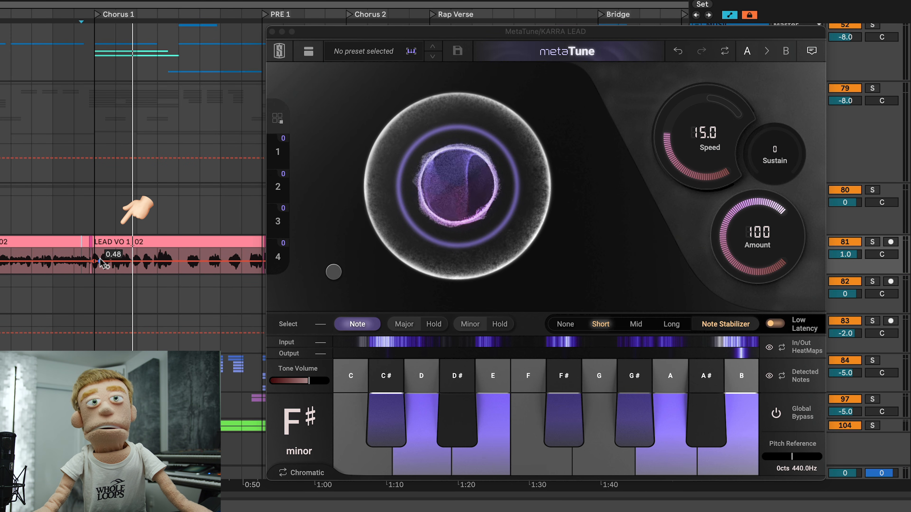
key(space)
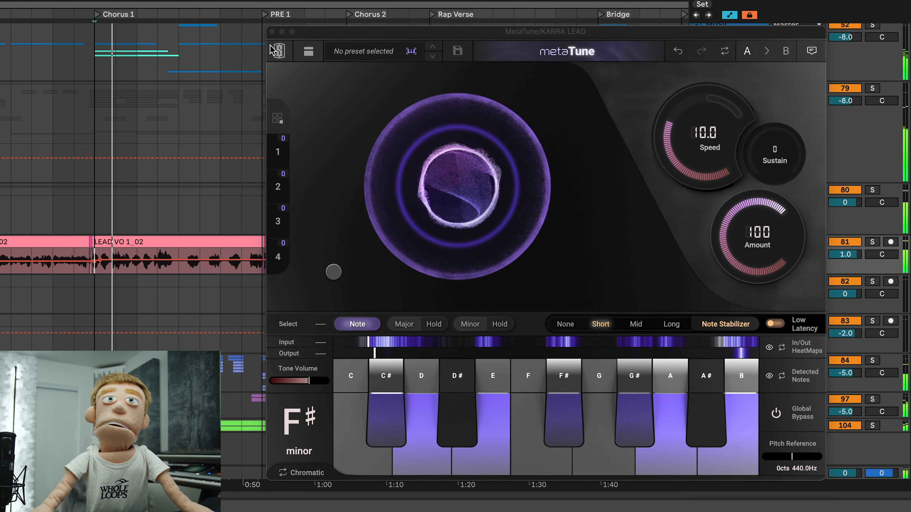
click(273, 32)
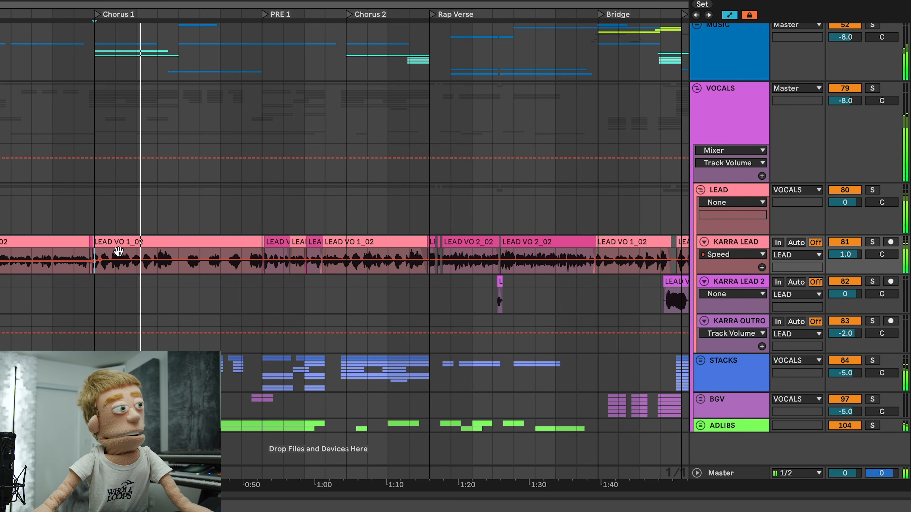
drag(100, 260, 100, 267)
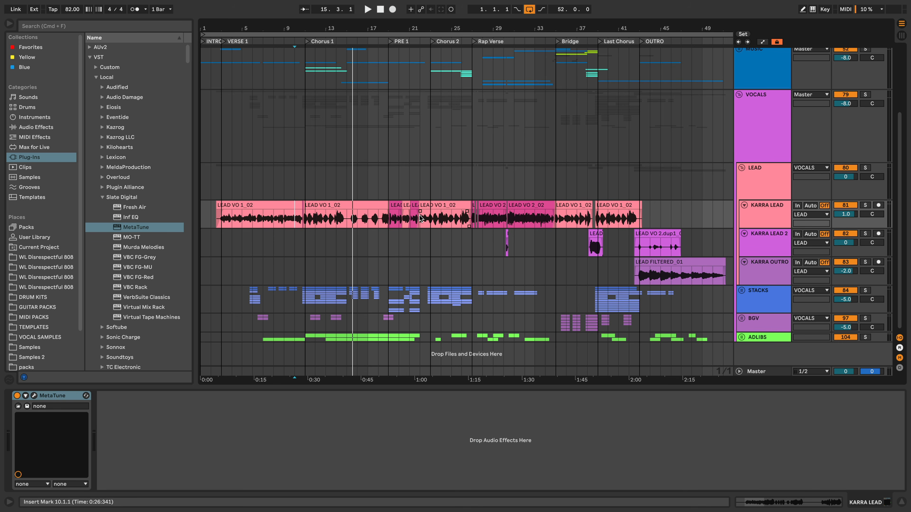
Step: Expand the STACKS group and paste the MetaTune device onto the DOUBLE L track
click(741, 291)
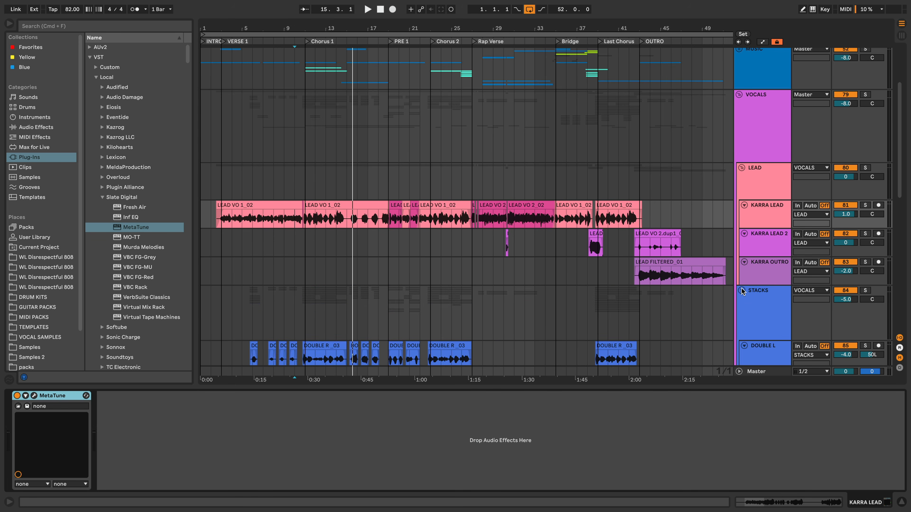
scroll(746, 294, down, 5)
click(759, 236)
right_click(220, 447)
click(233, 451)
Step: Paste the MetaTune device onto the DOUBLE R and HARM 1 L tracks
click(360, 281)
right_click(318, 459)
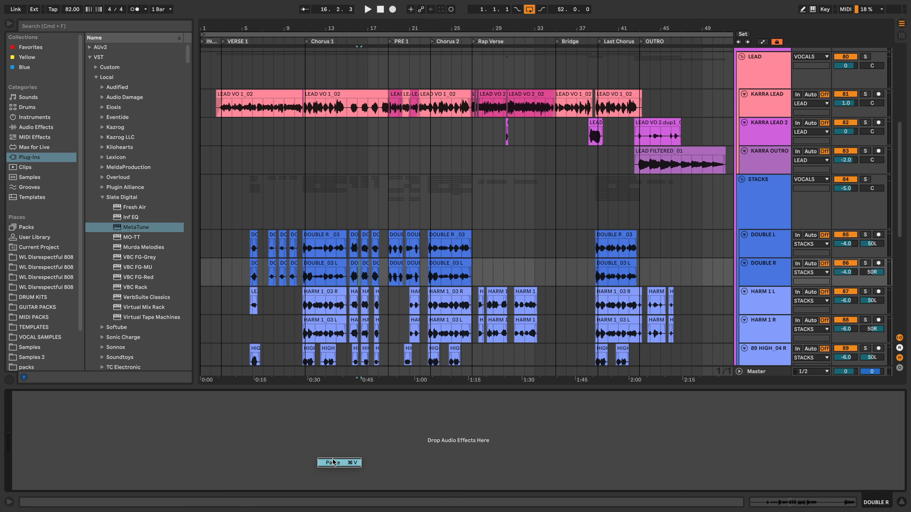
click(394, 300)
right_click(385, 455)
click(391, 459)
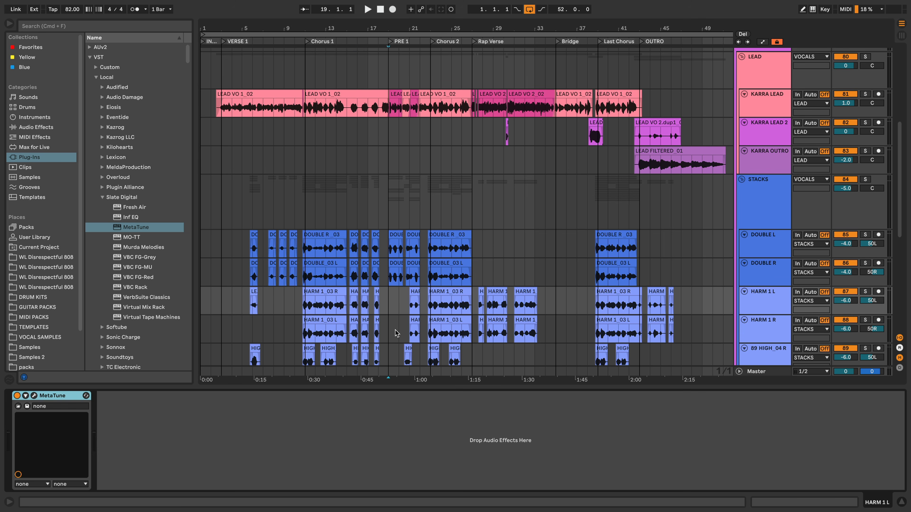
Step: Paste the MetaTune device onto the HARM 1 R and HIGH_04 R tracks
click(395, 331)
right_click(393, 457)
click(399, 460)
scroll(398, 325, down, 2)
right_click(396, 326)
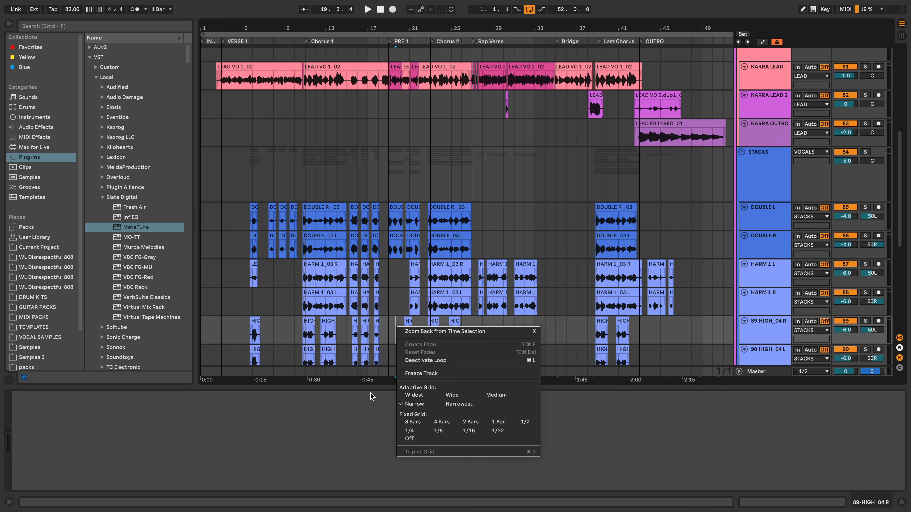
right_click(363, 434)
click(378, 437)
scroll(397, 323, down, 2)
right_click(362, 465)
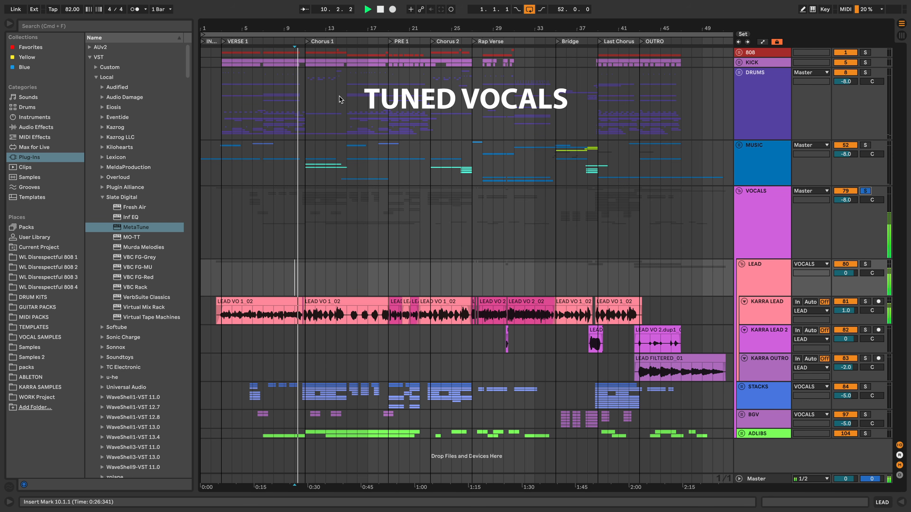
Step: Add the Inf EQ plug-in to the LEAD group track
drag(299, 25, 299, 57)
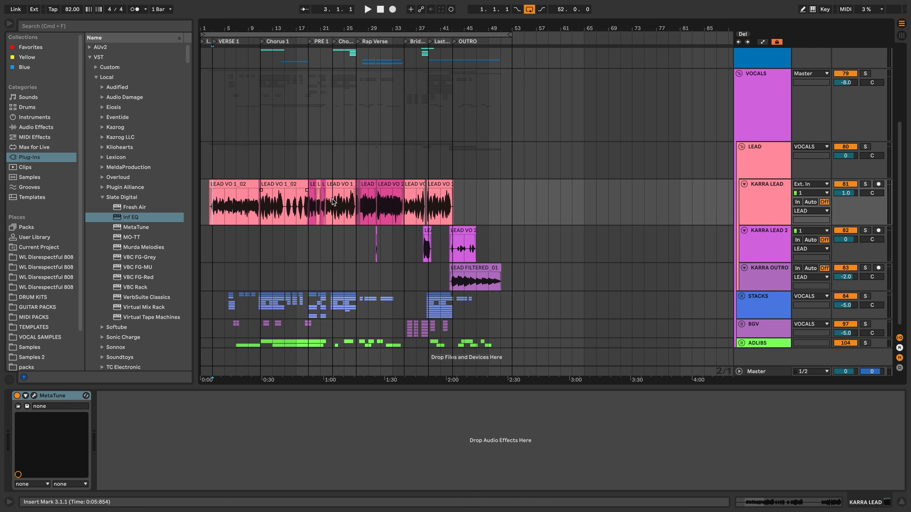
click(766, 161)
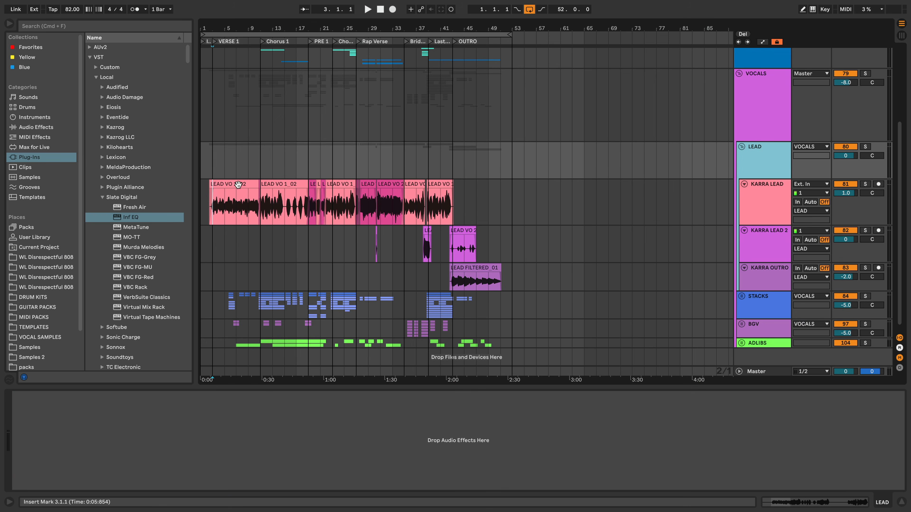
click(131, 220)
drag(137, 339, 139, 414)
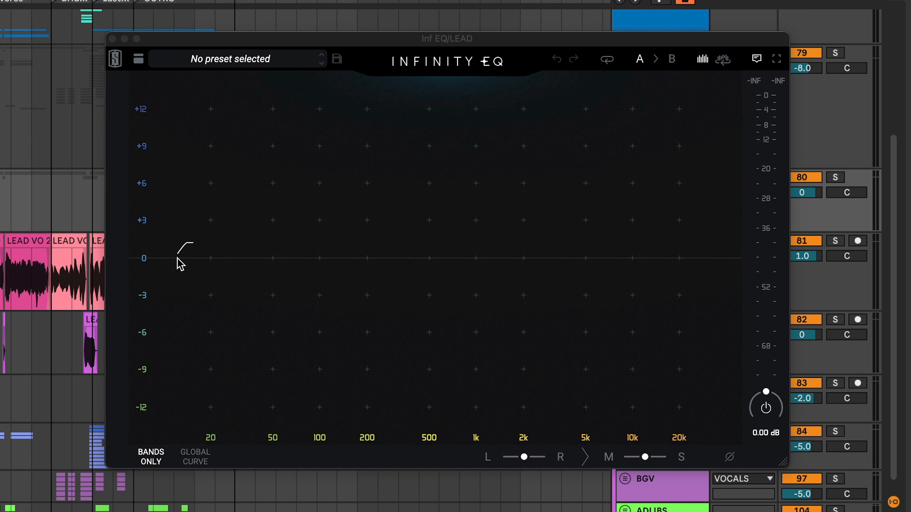
Step: Add a low-cut band at about 94.4 Hz in Inf EQ, play the lead and compare it with the band switched off and on
click(177, 258)
drag(177, 258, 315, 265)
key(space)
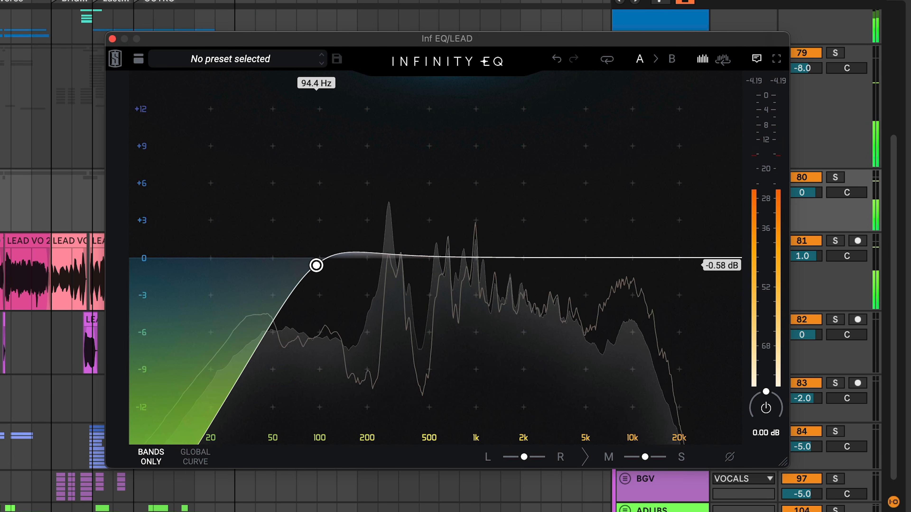
click(291, 265)
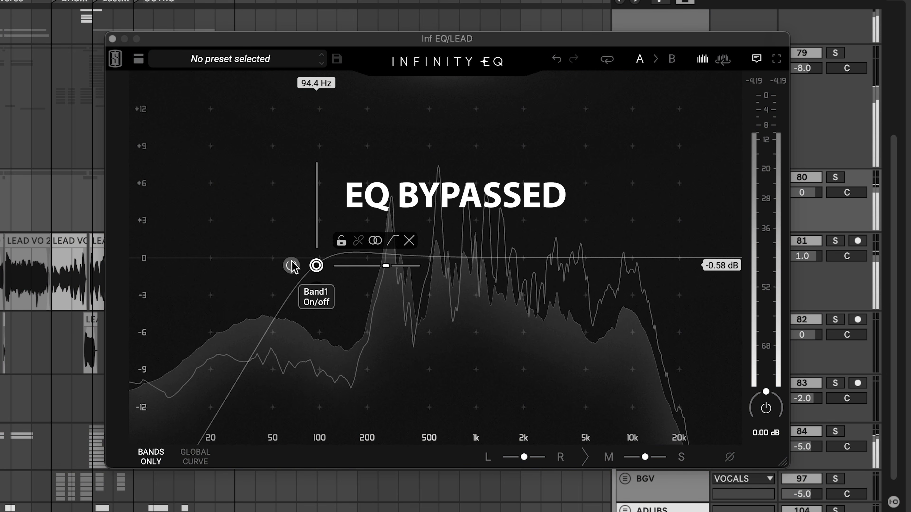
click(291, 265)
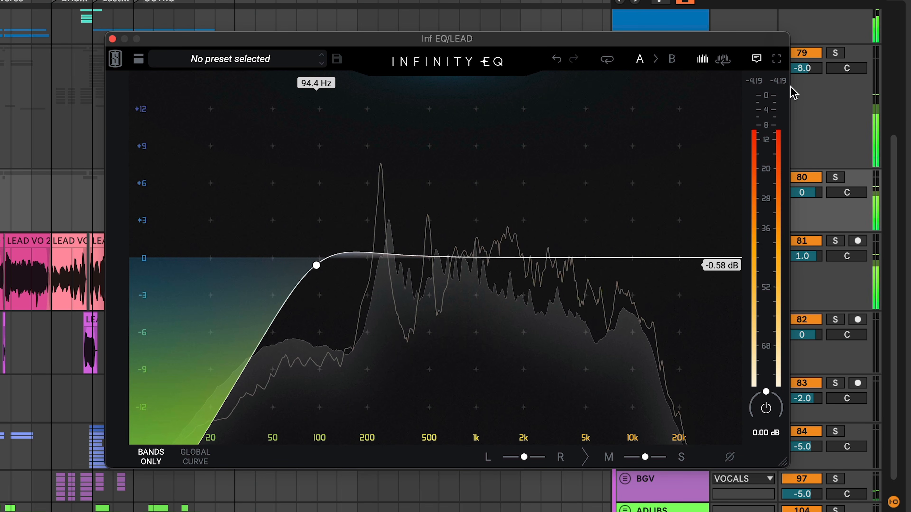
Step: Fine-tune the low-cut band to 96.7 Hz and close the Inf EQ window
mouse_move(322, 266)
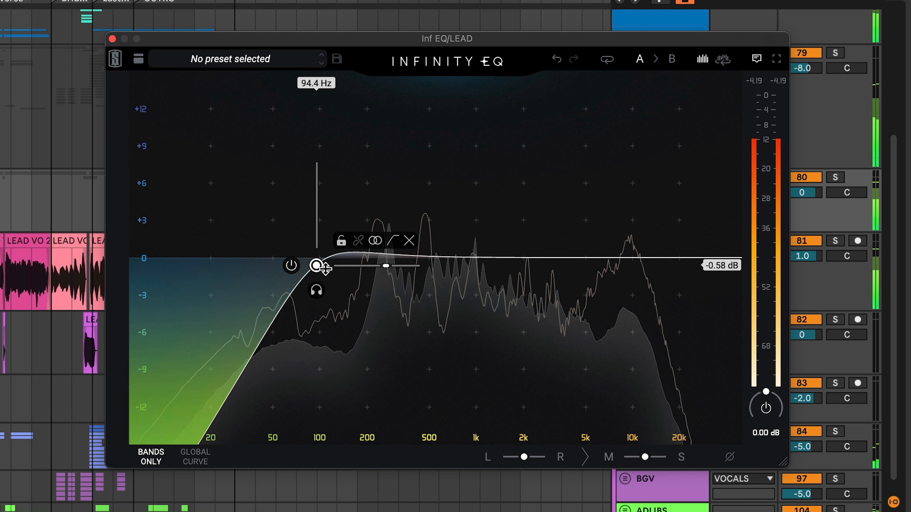
mouse_move(321, 266)
mouse_down()
mouse_move(324, 249)
mouse_move(318, 262)
mouse_up()
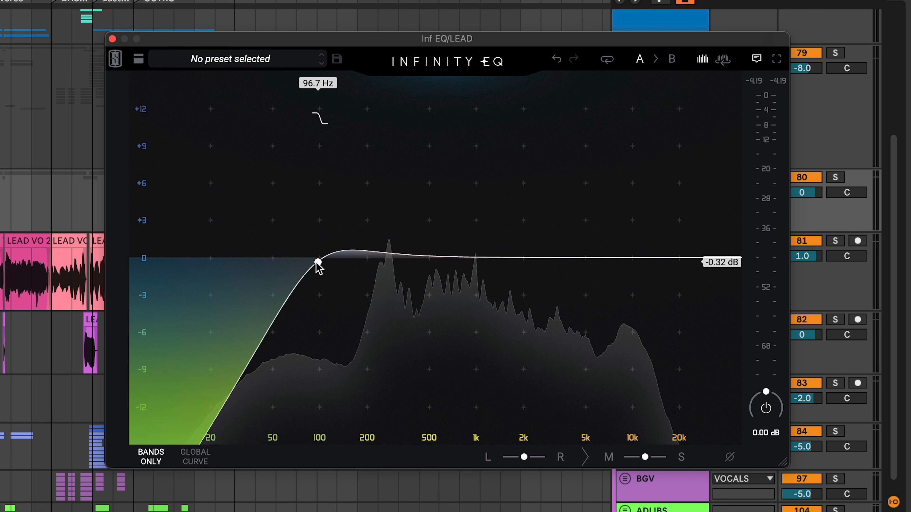
mouse_move(316, 267)
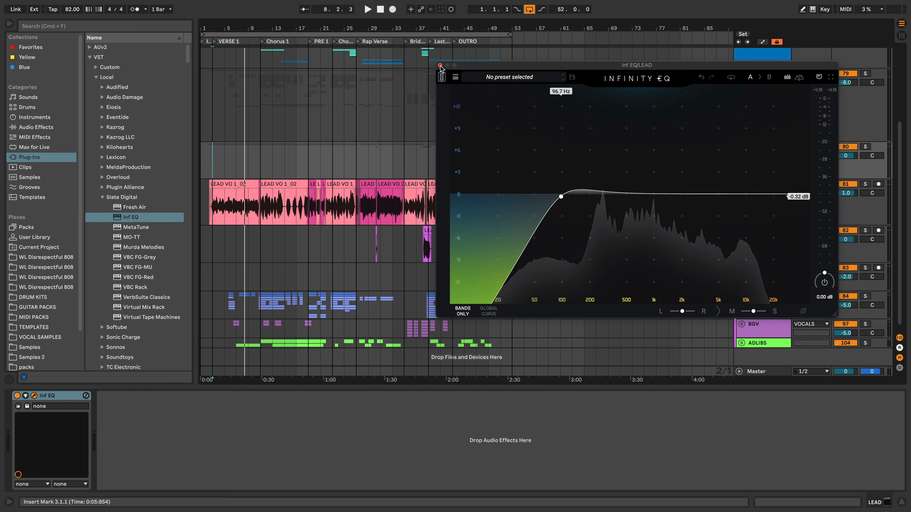
click(113, 38)
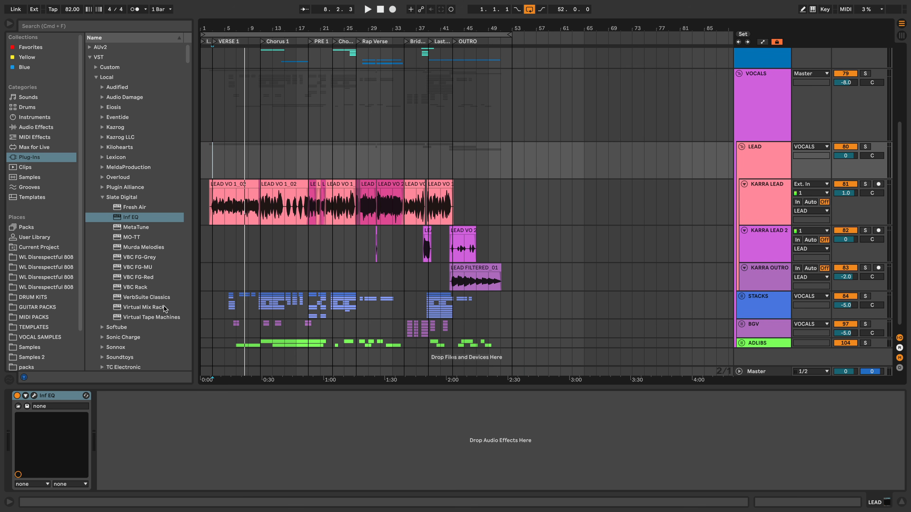
Step: Add Virtual Mix Rack to the LEAD group and load the FG-N module into its first slot
key(super+alt+p)
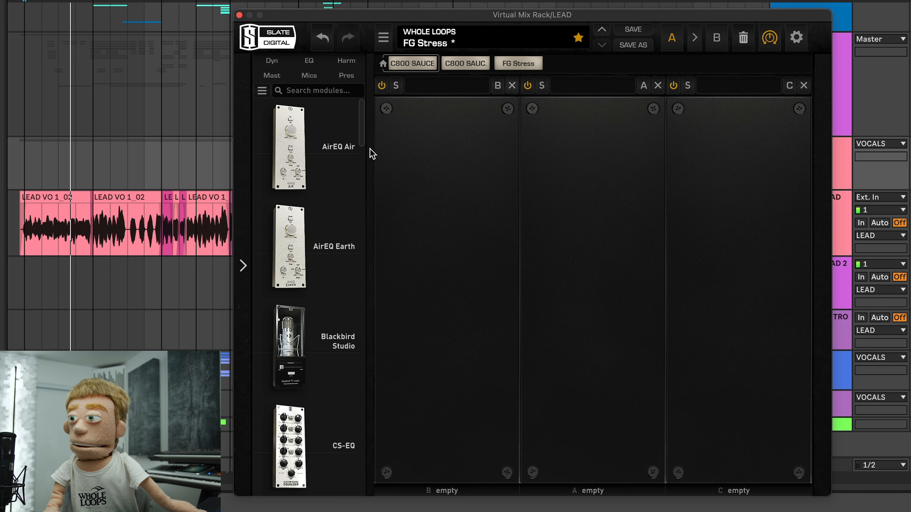
drag(365, 126, 371, 341)
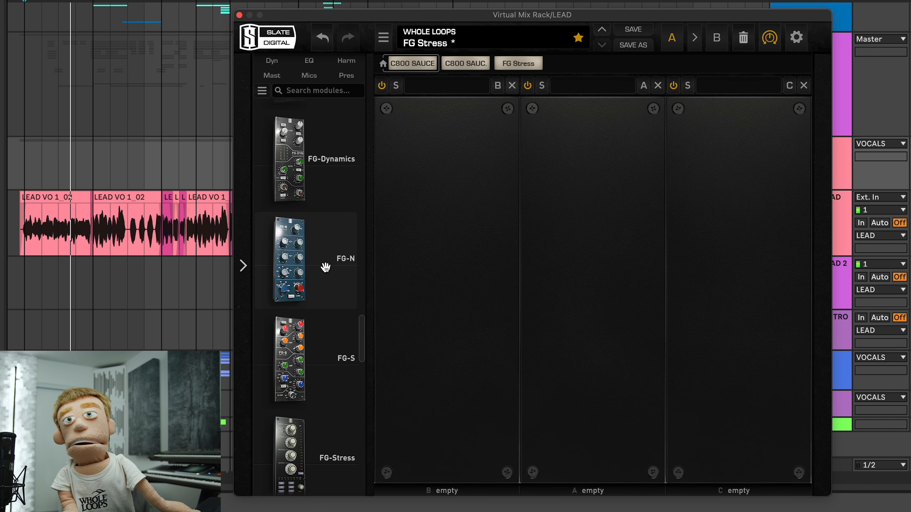
drag(325, 267, 426, 255)
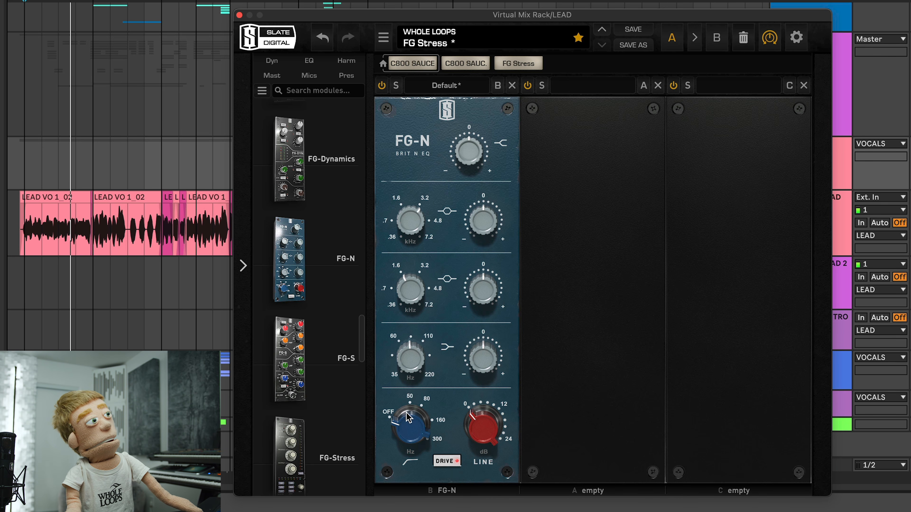
Step: Play the lead from Verse 1 and set the FG-N's lower mid band to 3.86 kHz with a 1.91 dB boost
click(43, 212)
key(space)
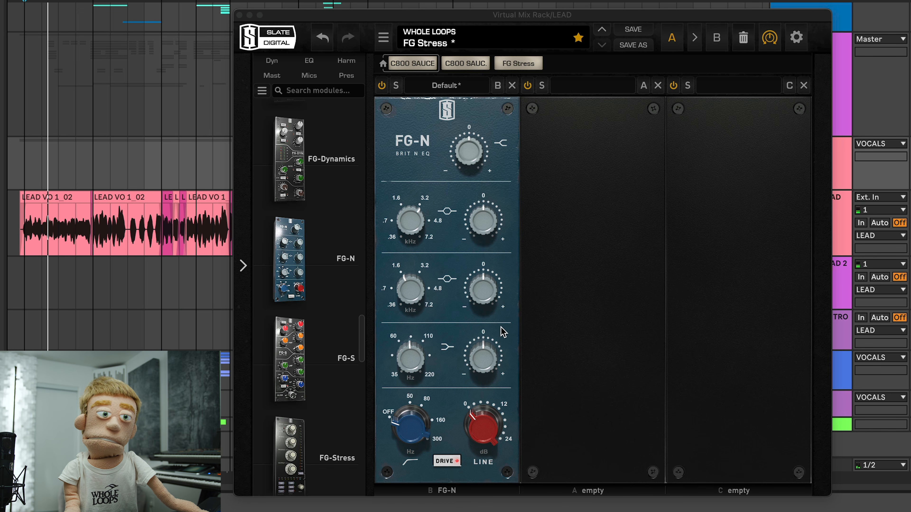
drag(405, 292, 432, 254)
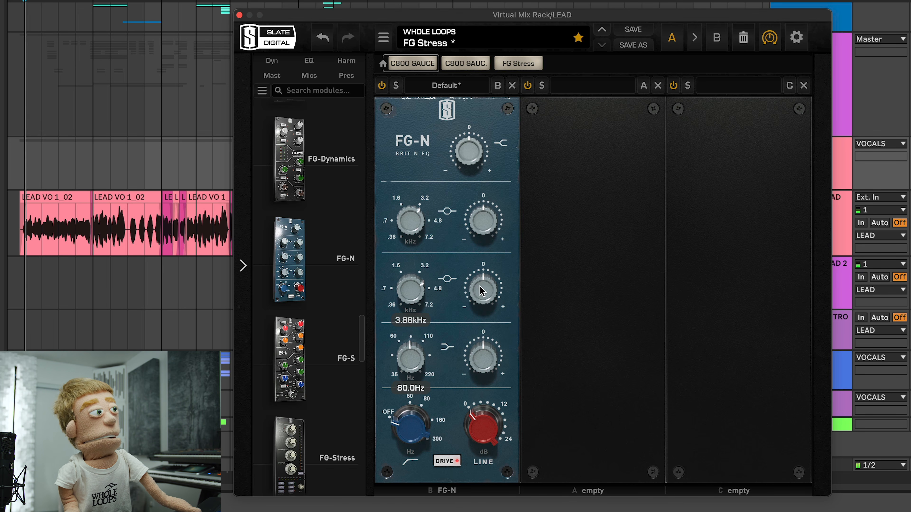
drag(483, 290, 507, 256)
drag(495, 319, 505, 279)
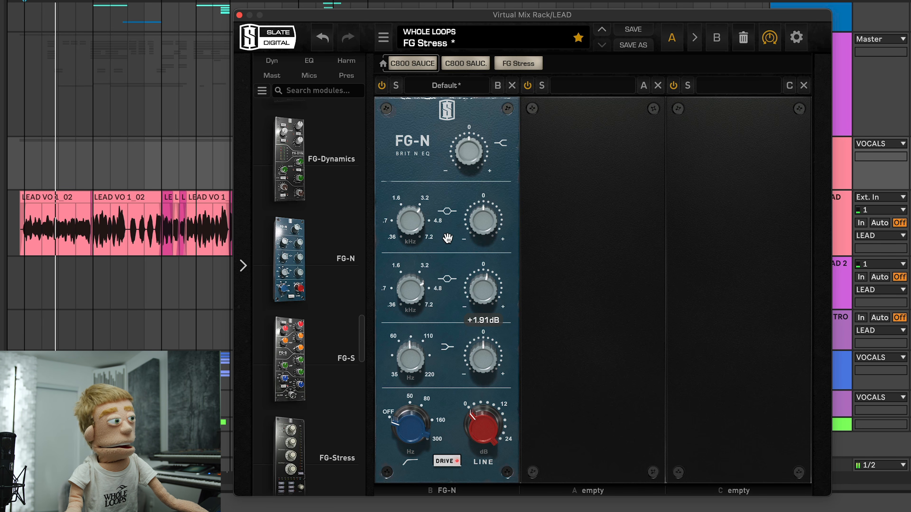
Step: Boost the FG-N's upper mid band by 0.85 dB near 7.2 kHz and set the lower mid band's gain to +0.98 dB
drag(420, 218, 422, 224)
drag(442, 253, 494, 205)
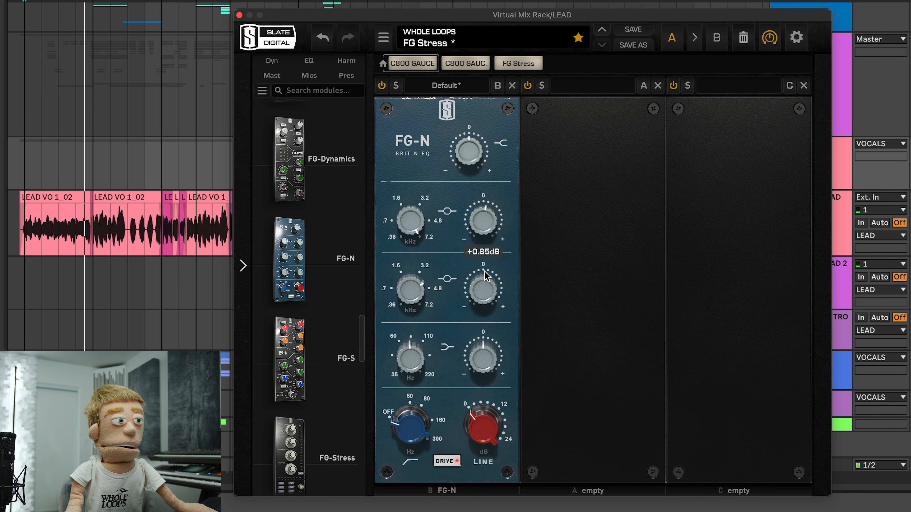
drag(483, 283, 480, 287)
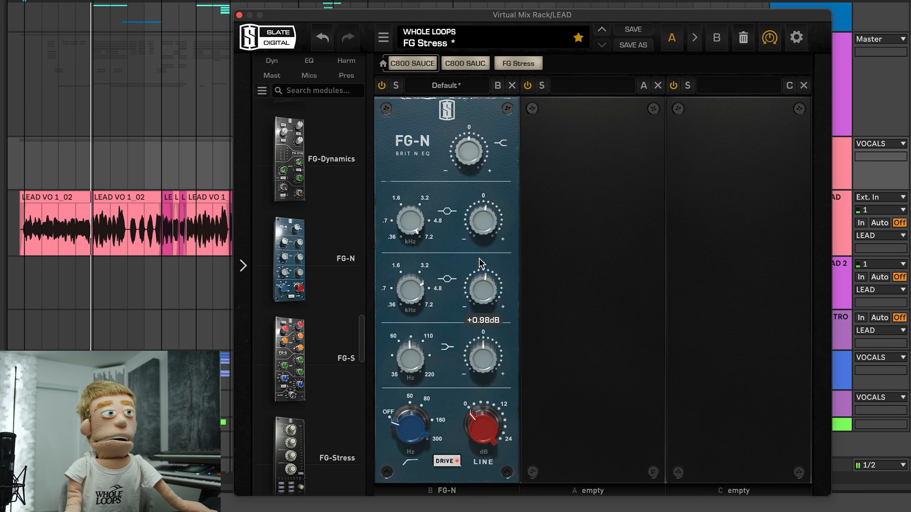
mouse_move(479, 233)
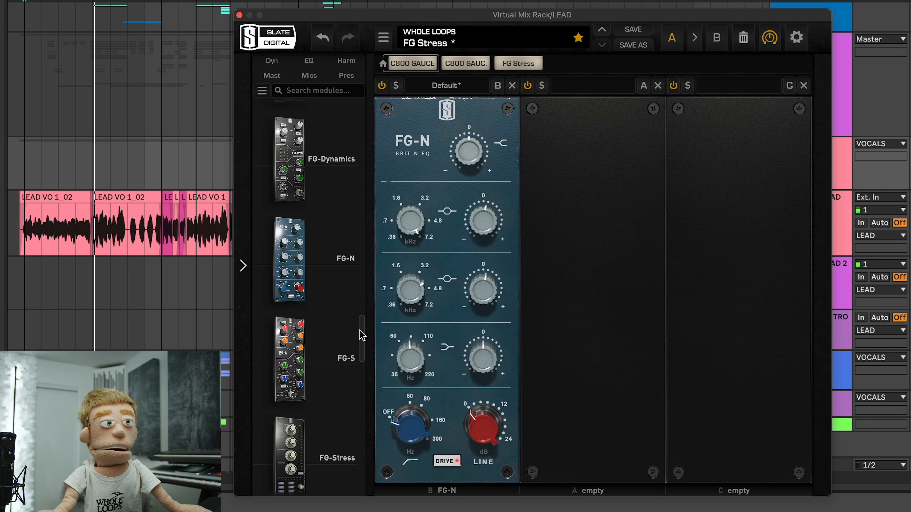
Step: Load the FG-2A compressor module into the second slot of the rack
scroll(363, 336, down, 4)
scroll(366, 340, up, 4)
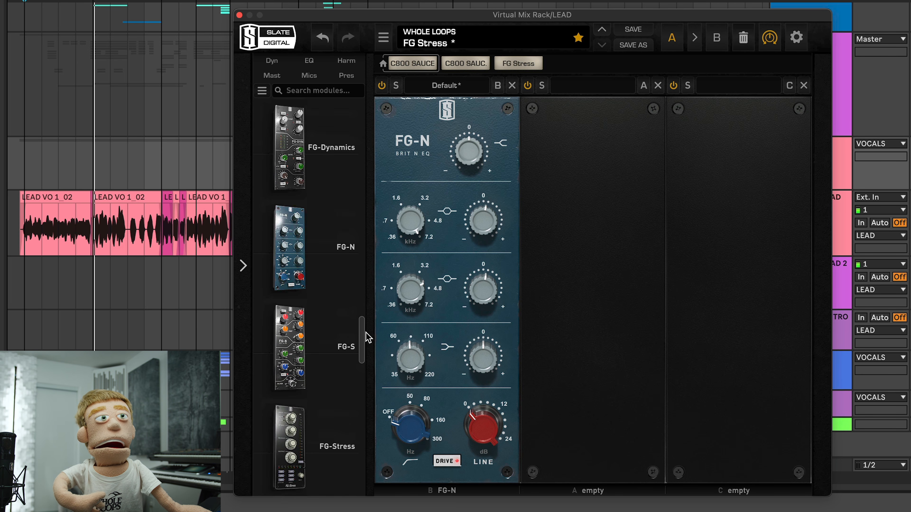
scroll(372, 335, up, 1)
scroll(369, 328, up, 2)
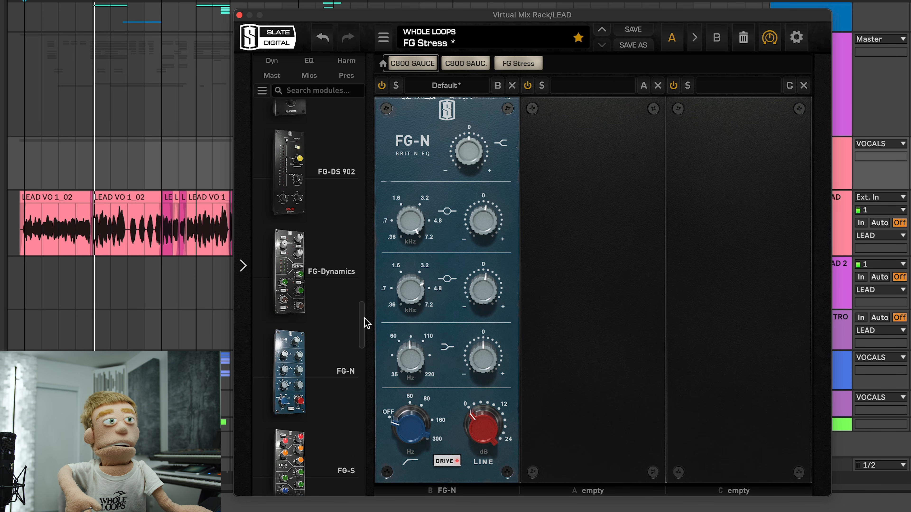
drag(364, 319, 386, 234)
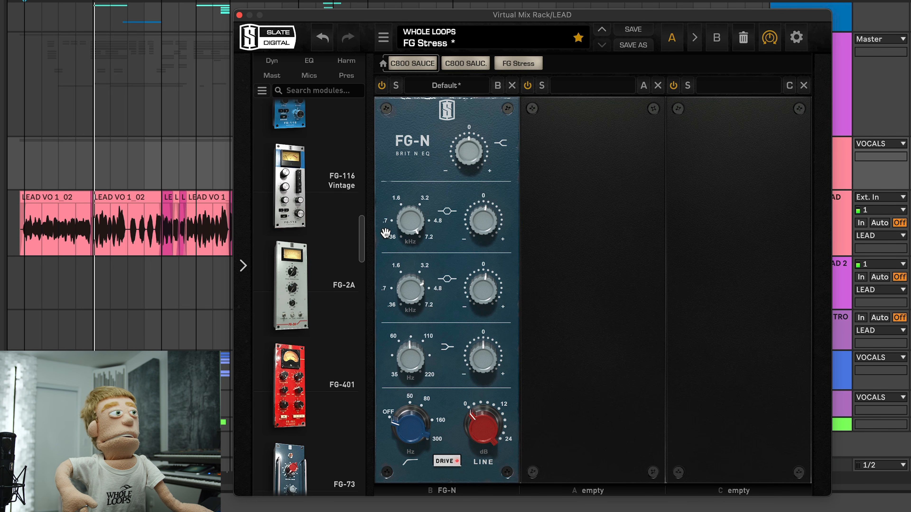
drag(310, 272, 533, 246)
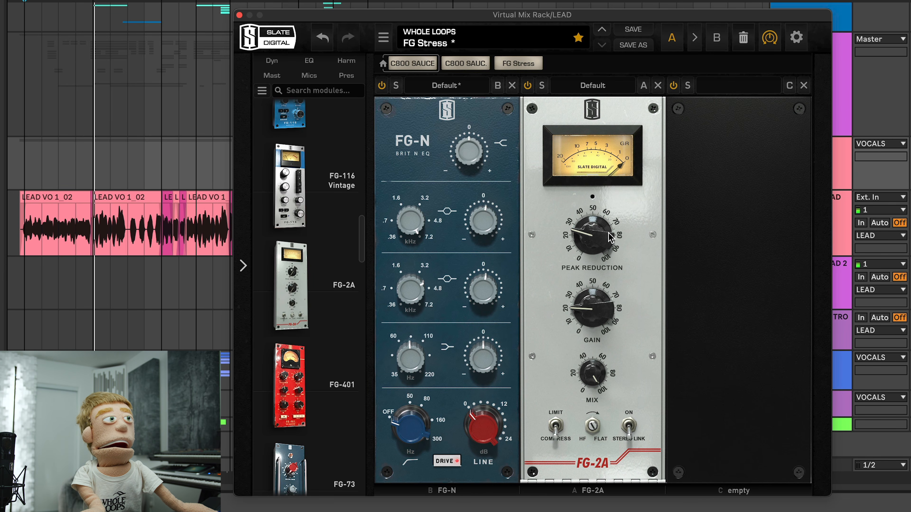
Step: Play the lead and set the FG-2A's Peak Reduction to 15.8
key(space)
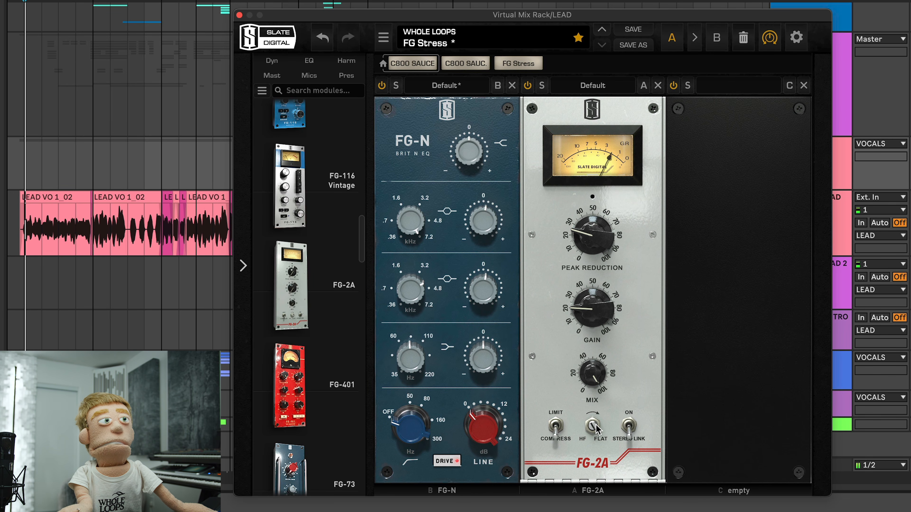
drag(590, 226, 589, 232)
scroll(588, 231, up, 4)
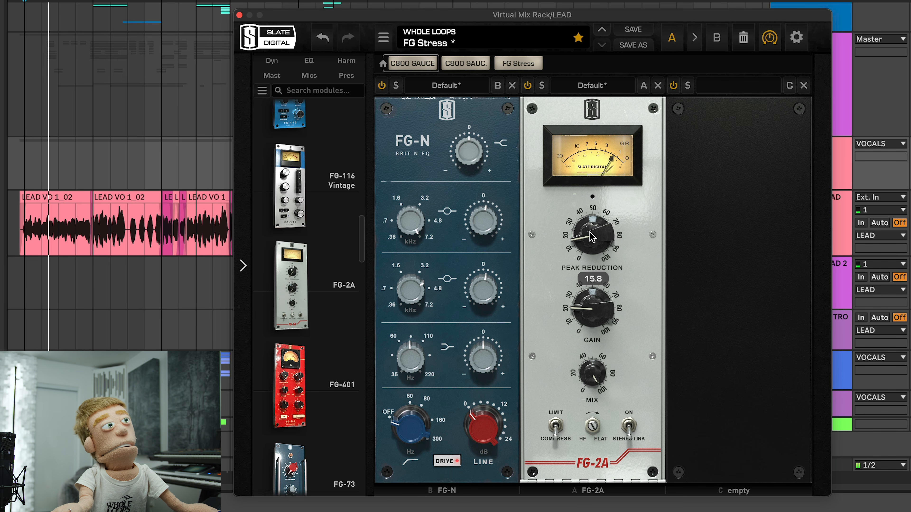
Step: Loop four bars of the LEAD group from bar 3 at the start of Verse 1 and play them
click(51, 169)
drag(52, 166, 24, 165)
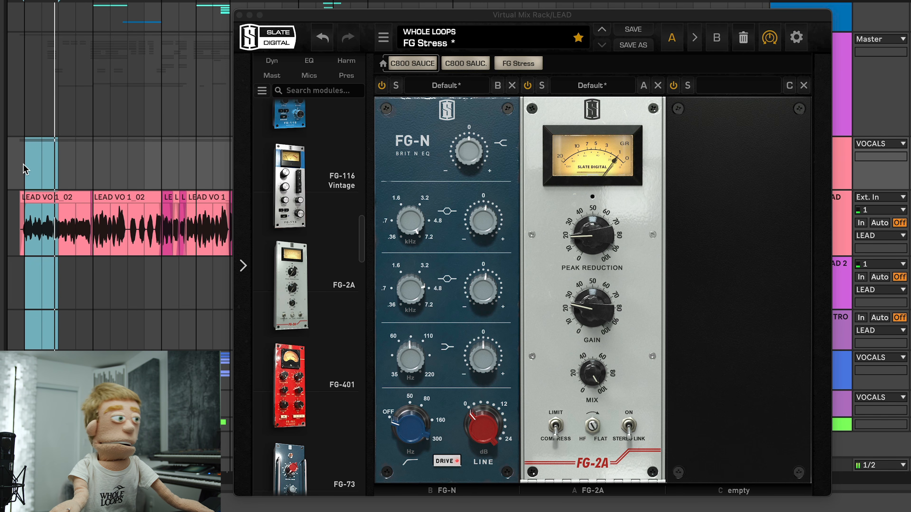
key(space)
key(space)
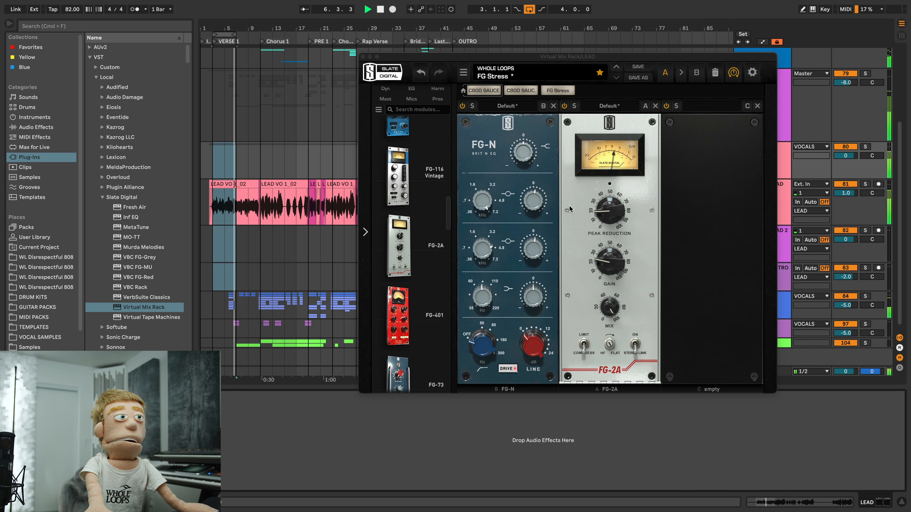
Step: Fine-tune the FG-2A's Peak Reduction and Gain while the Verse 1 loop plays
click(604, 213)
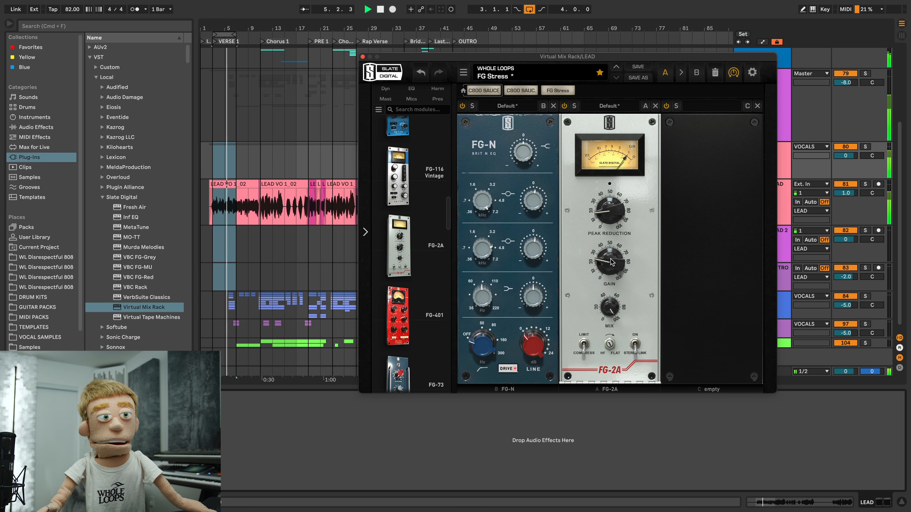
mouse_move(612, 262)
drag(612, 261, 612, 260)
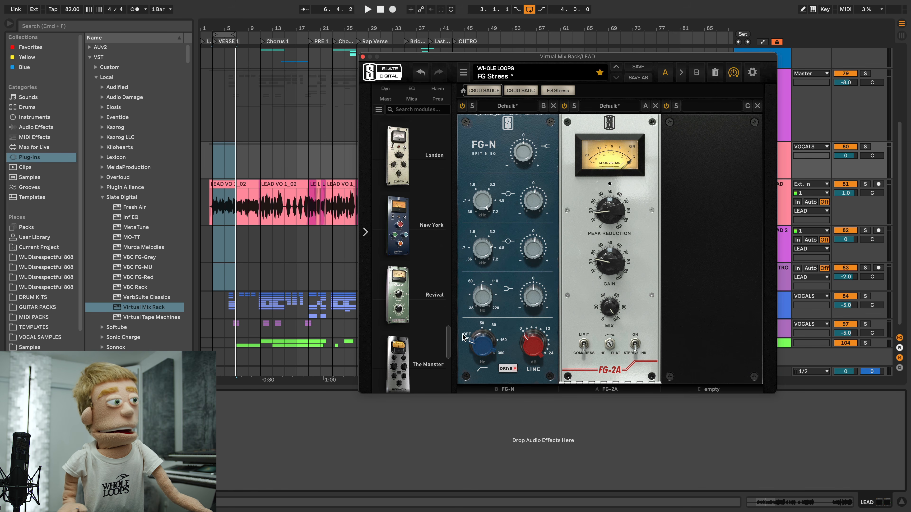
Step: Load the Revival module into the third slot of the rack
drag(463, 334, 461, 334)
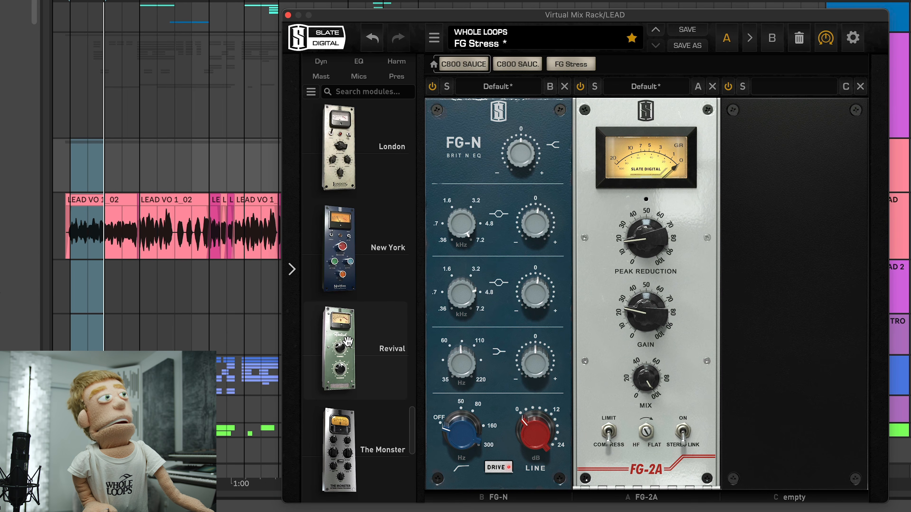
drag(402, 282, 649, 273)
drag(705, 334, 771, 332)
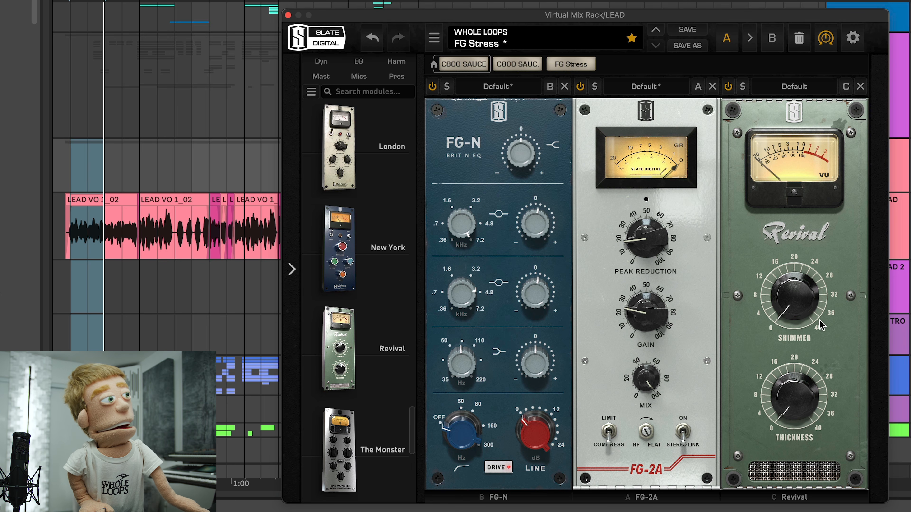
Step: Set Revival's Thickness to 2.28 and Shimmer to 39.0, and play the Verse 1 loop
mouse_move(799, 401)
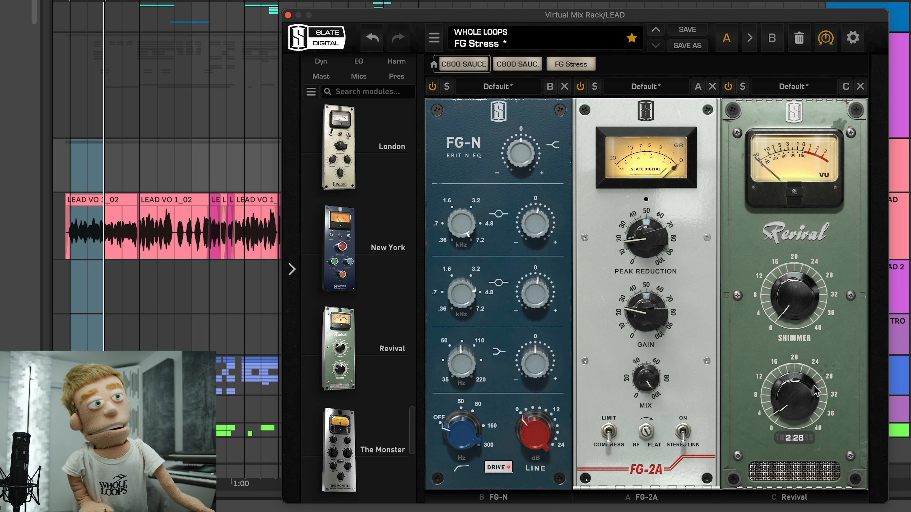
drag(809, 343, 806, 273)
key(space)
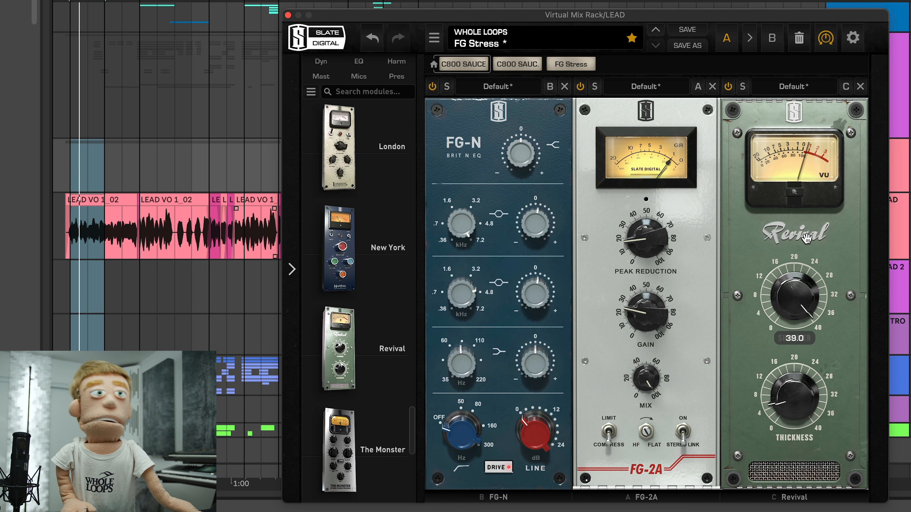
Step: Set Revival's Shimmer to 0.00 and its Thickness to 5.90 while the Verse 1 loop plays
drag(825, 216, 769, 298)
drag(793, 395, 755, 388)
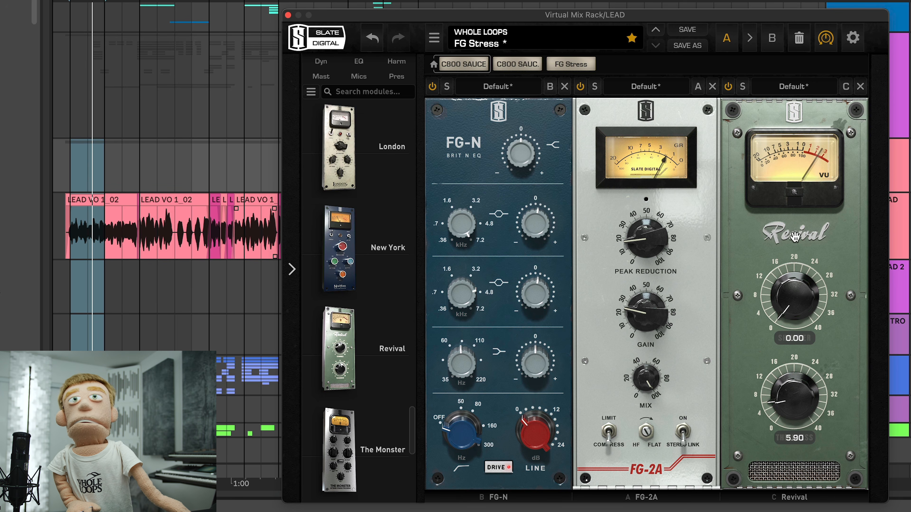
drag(783, 311, 828, 377)
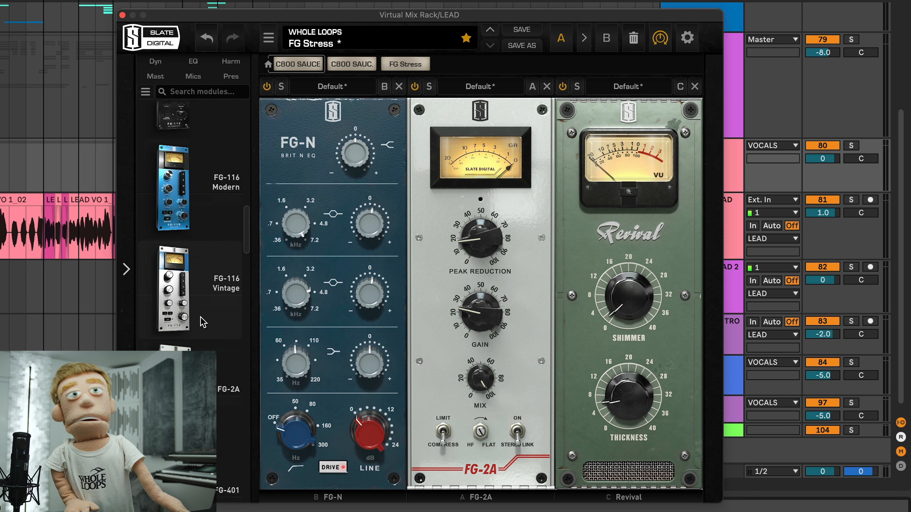
Step: Find The Monster in the module library and load it into the rack's fourth slot
scroll(203, 322, down, 10)
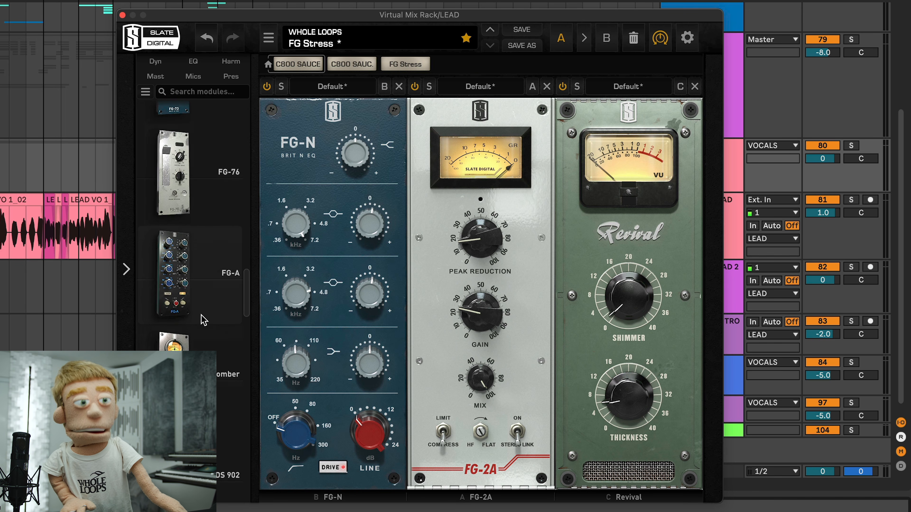
scroll(203, 320, down, 10)
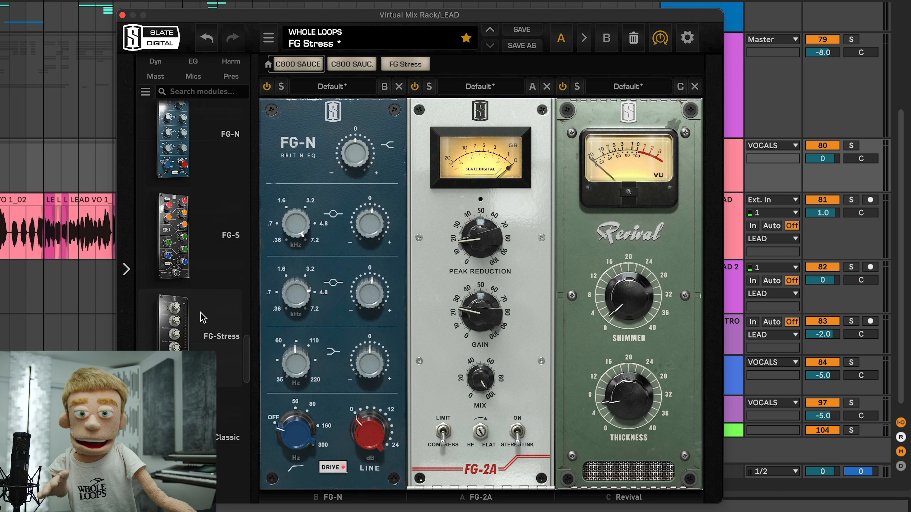
scroll(204, 322, down, 10)
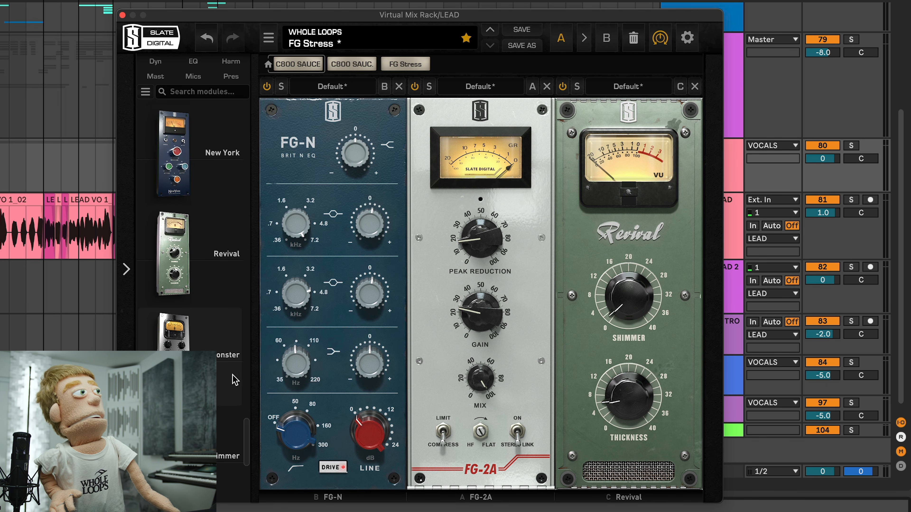
drag(174, 331, 771, 274)
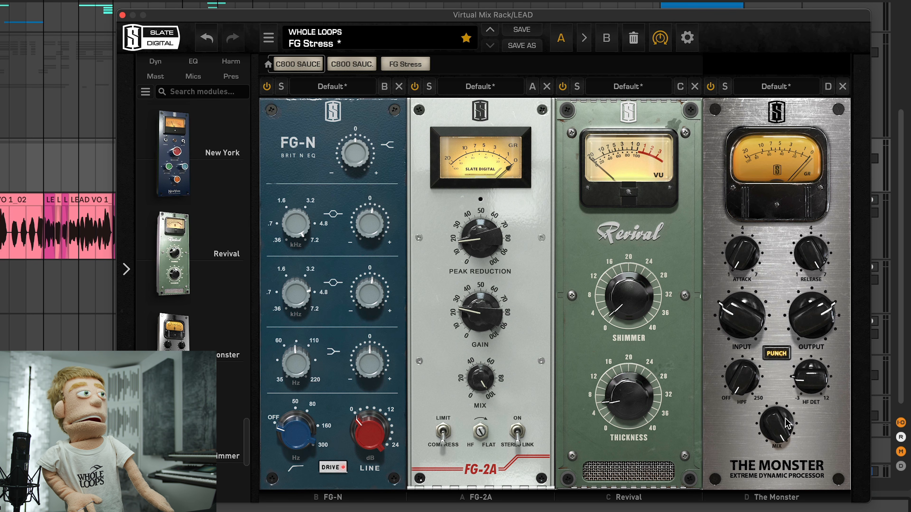
Step: Play the vocal and blend in The Monster by fine-tuning its Mix to somewhat below 50%
mouse_move(784, 421)
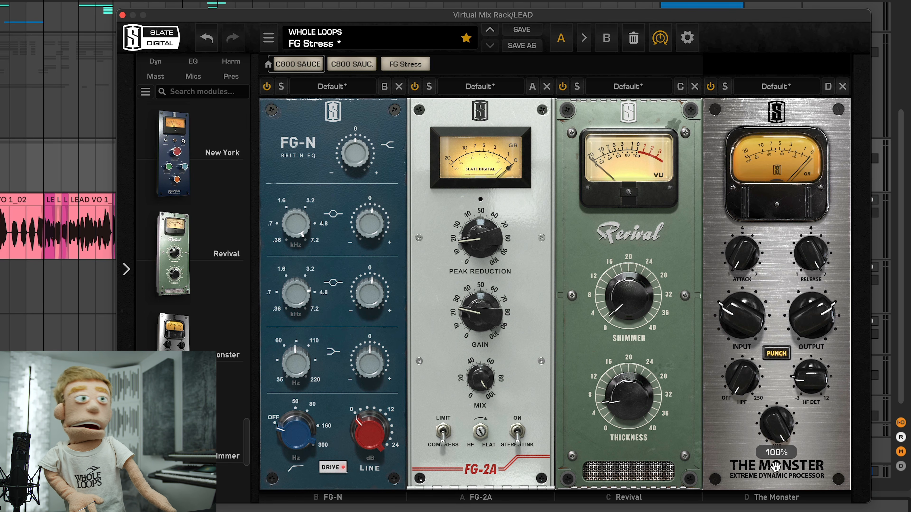
drag(776, 416, 776, 465)
key(space)
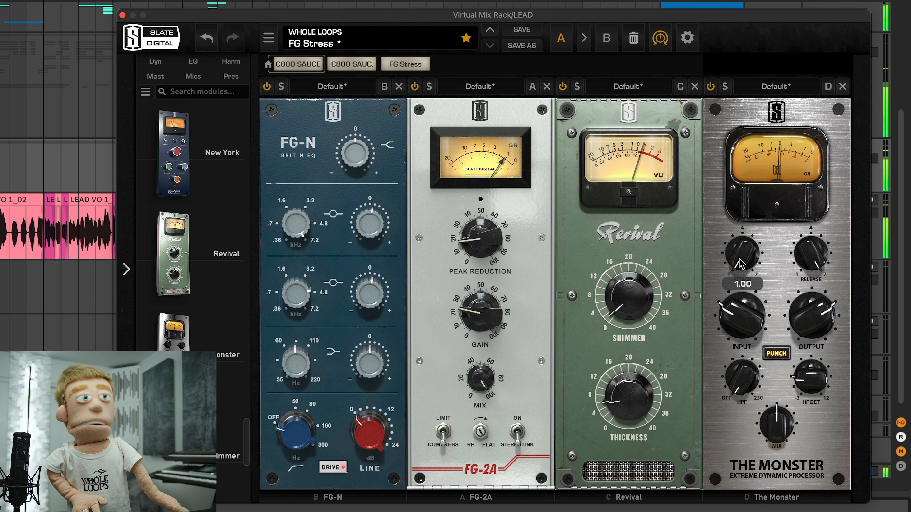
mouse_move(818, 259)
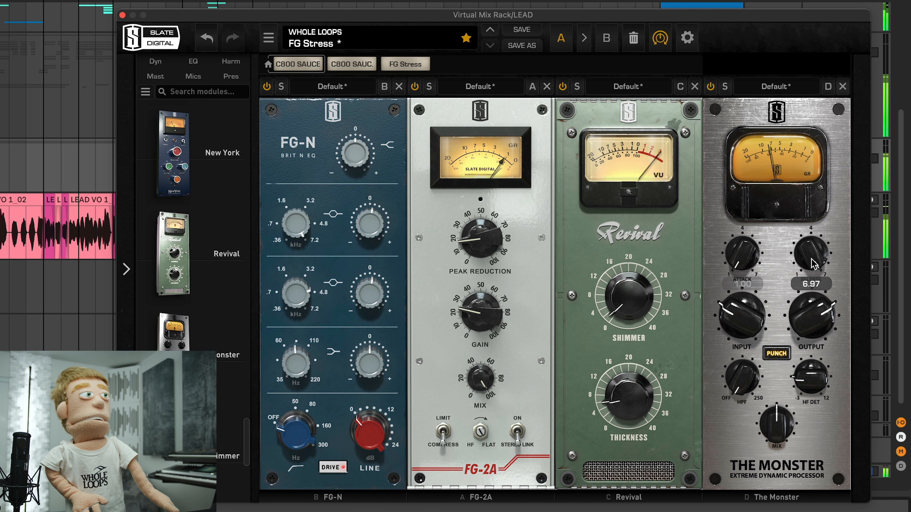
drag(772, 434, 767, 456)
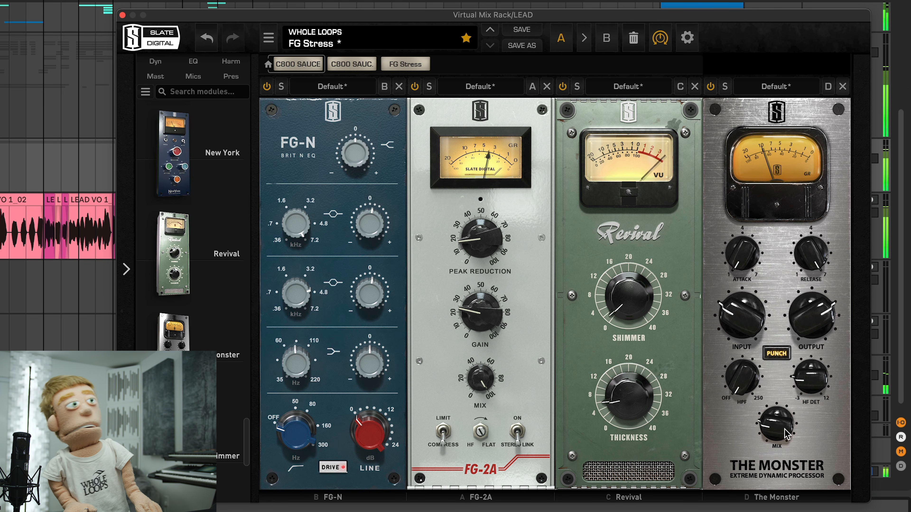
drag(784, 433, 792, 453)
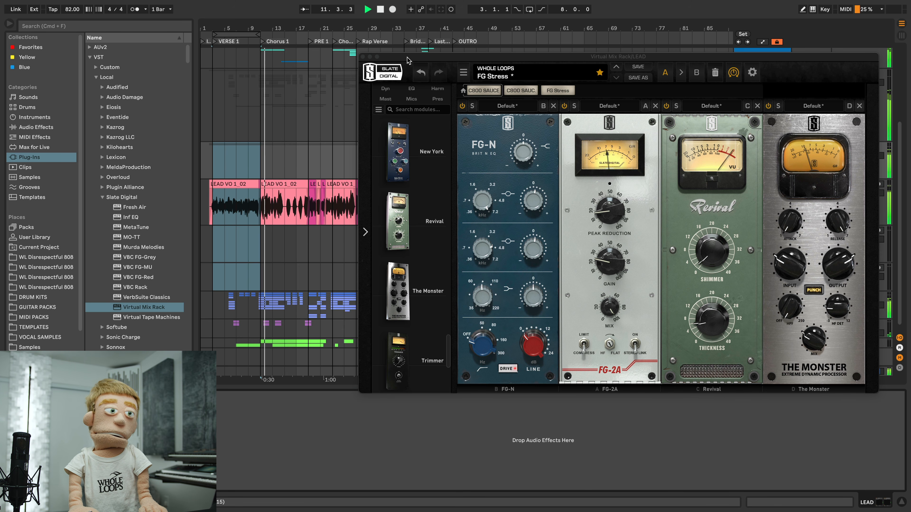
drag(407, 58, 383, 63)
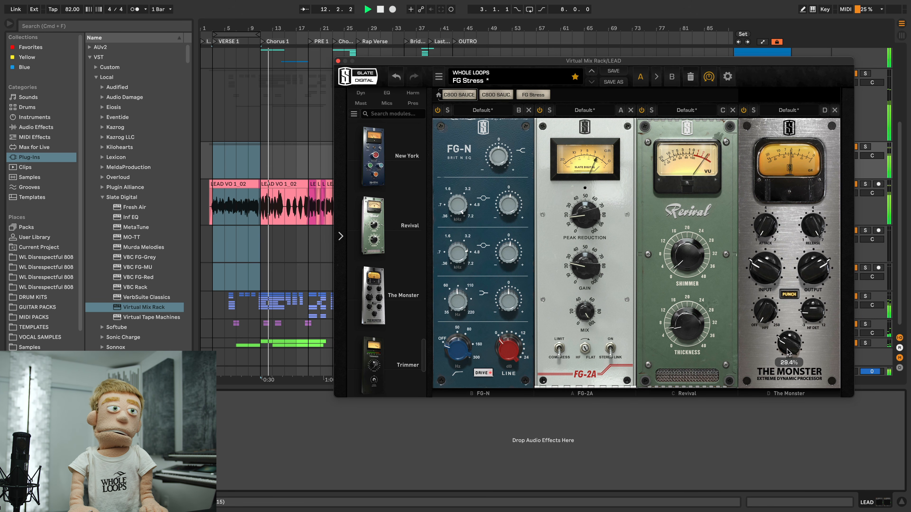
drag(788, 344, 780, 354)
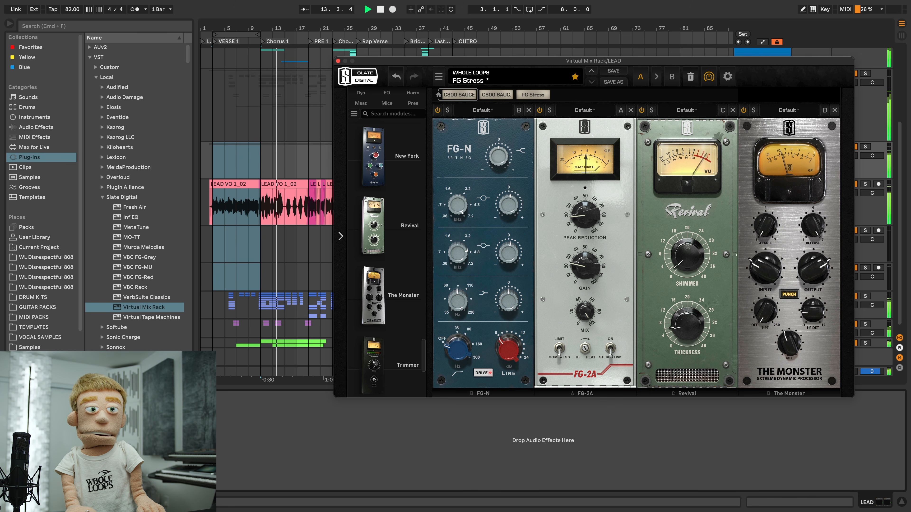
Step: Close the rack window and cue playback on the LEAD group at bar 13 in Chorus 1
click(339, 61)
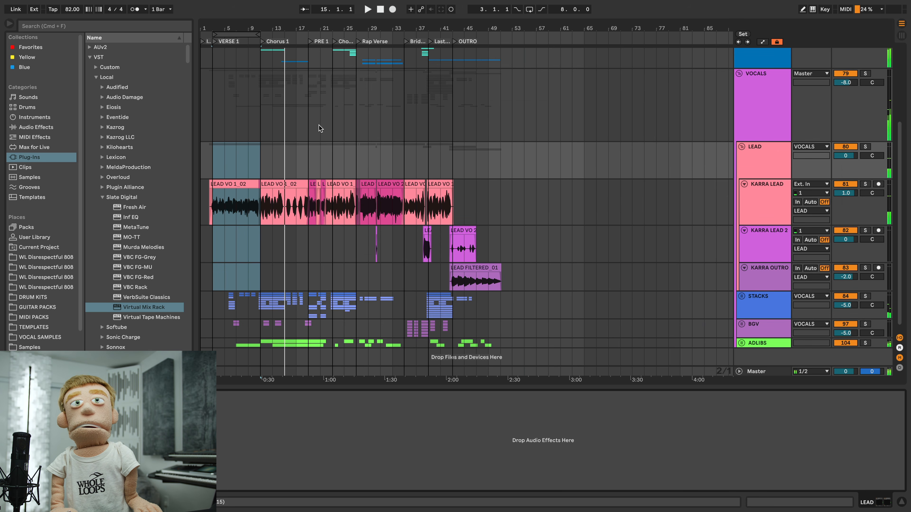
click(273, 160)
key(space)
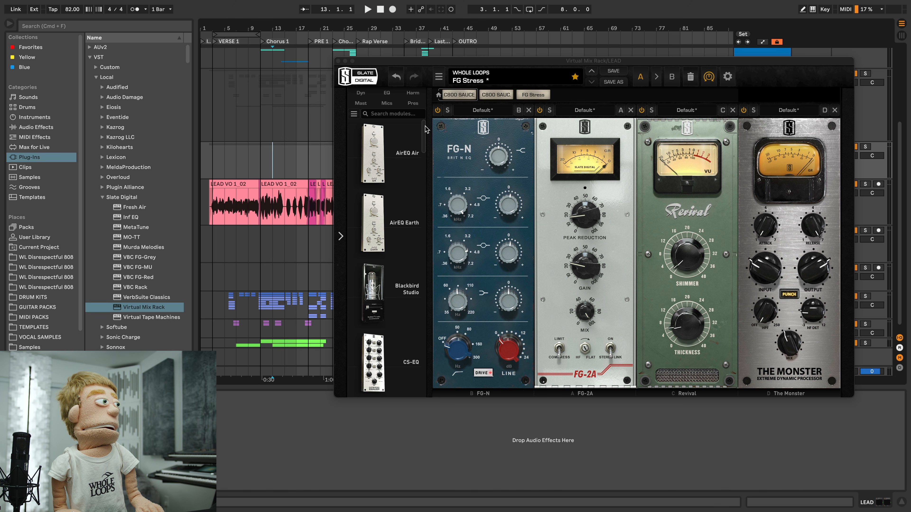
Step: Load the FG-DS 902 module into the rack's fifth slot and reposition the window so the whole rack is in view
drag(426, 129, 427, 263)
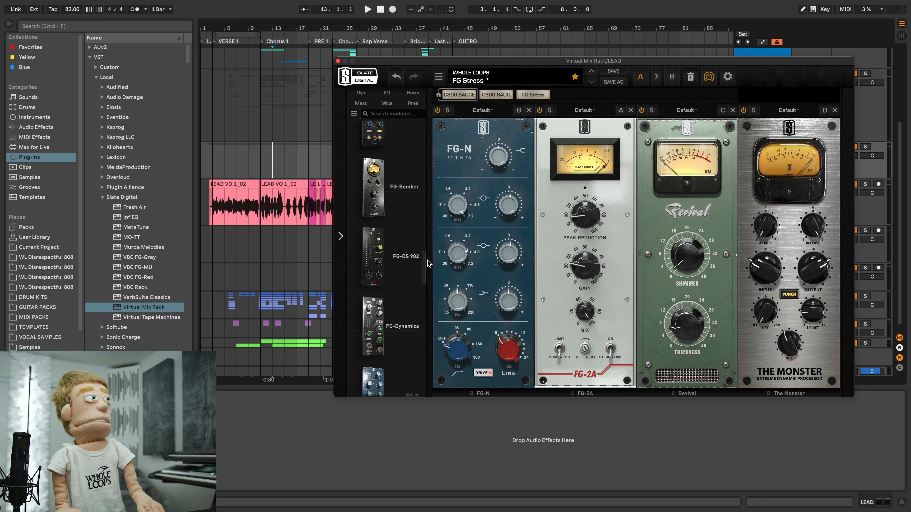
click(386, 252)
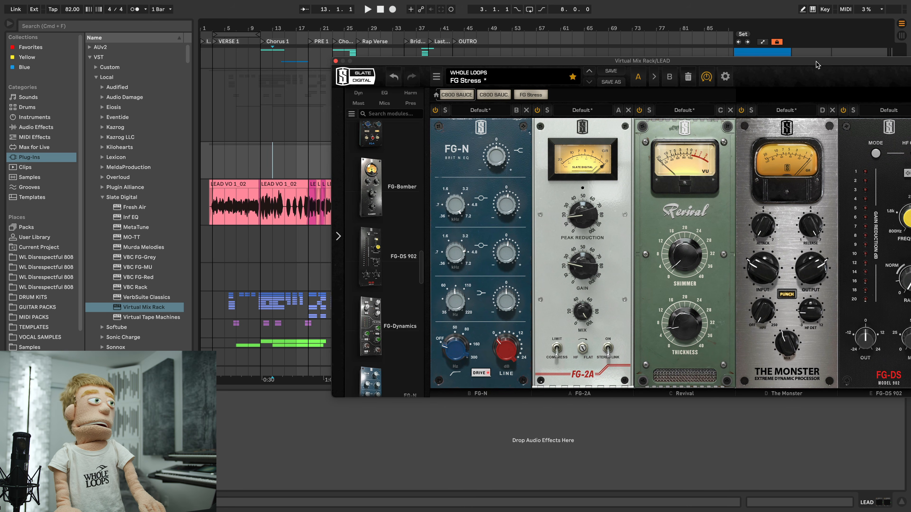
drag(817, 63, 678, 232)
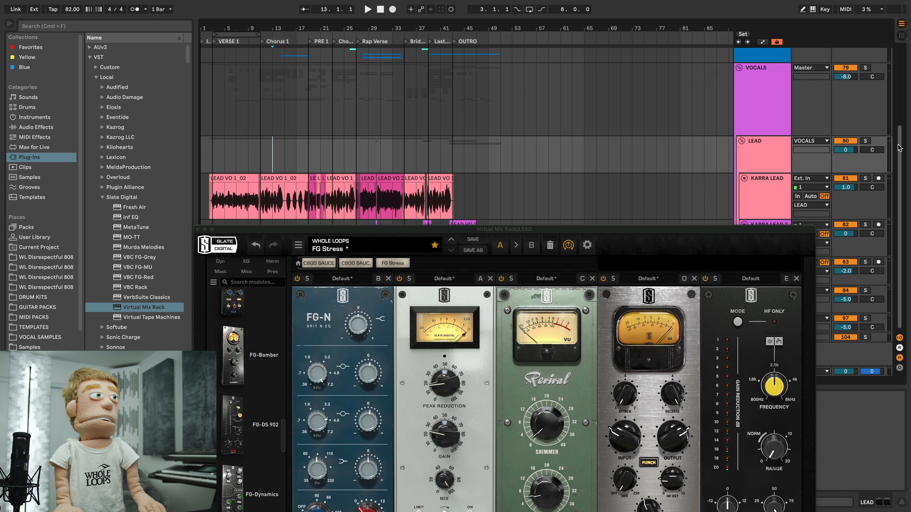
drag(570, 228, 572, 57)
Step: While Chorus 1 plays, raise the FG-DS 902's Range, tune its Frequency between 4 and 8 kHz, and set Mix to about 50%
key(space)
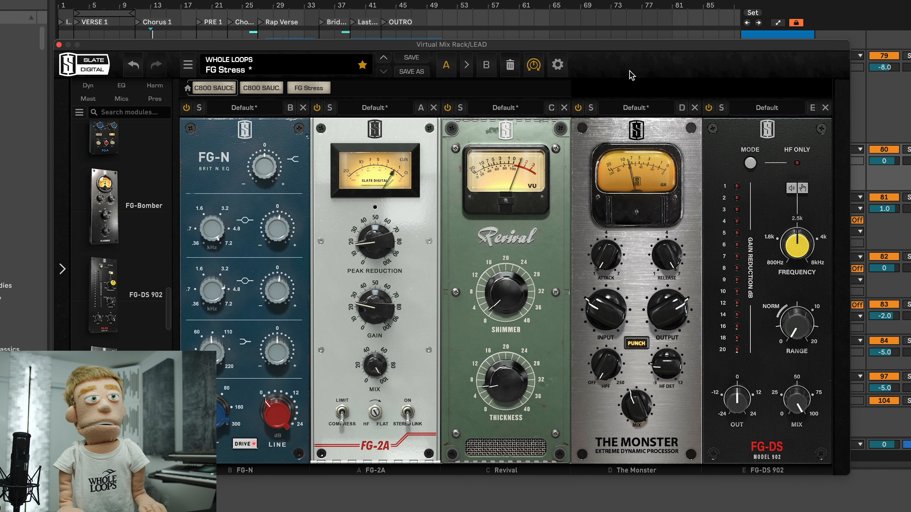
drag(794, 325, 816, 332)
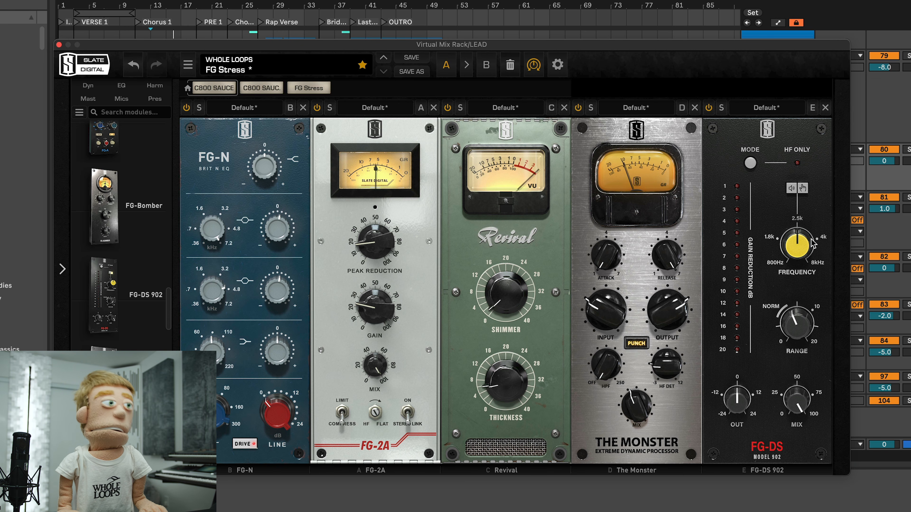
mouse_move(803, 249)
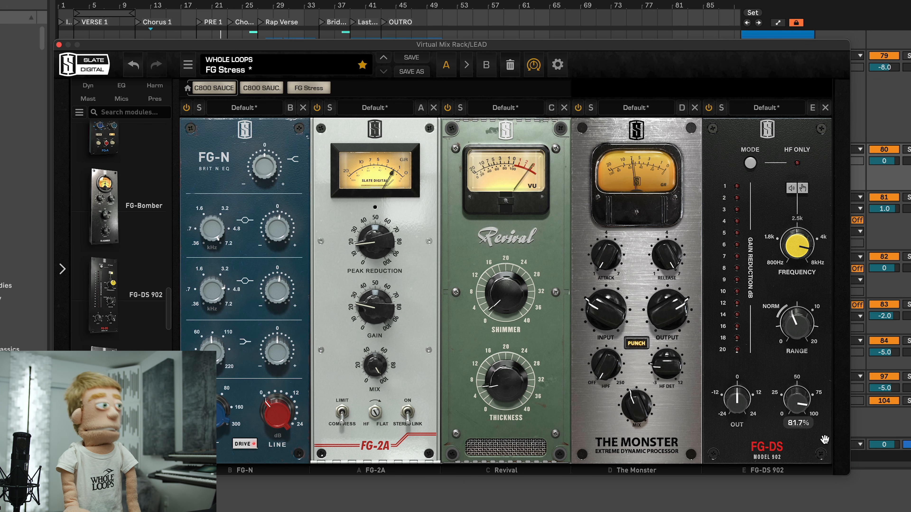
drag(825, 440, 829, 448)
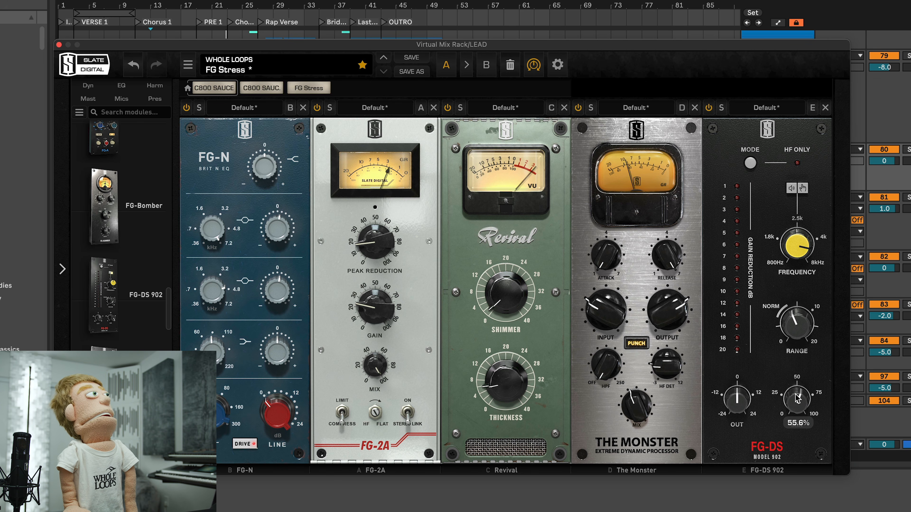
drag(796, 394, 796, 400)
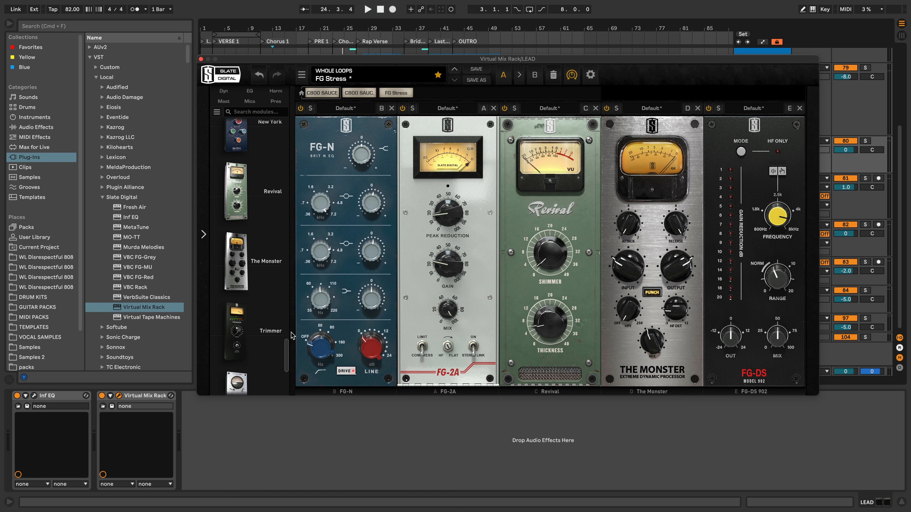
Step: Find the FG-S equalizer in the module library and load it into the rack's sixth slot
scroll(291, 335, up, 10)
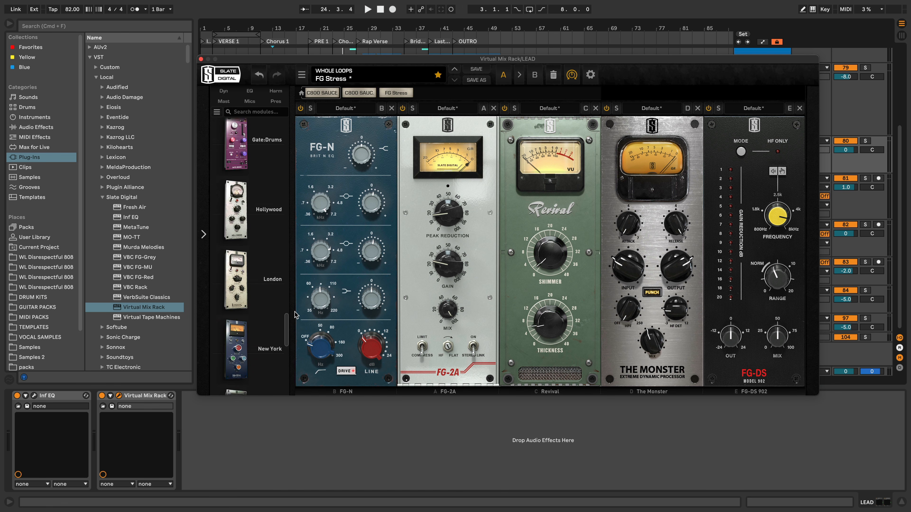
scroll(273, 255, up, 8)
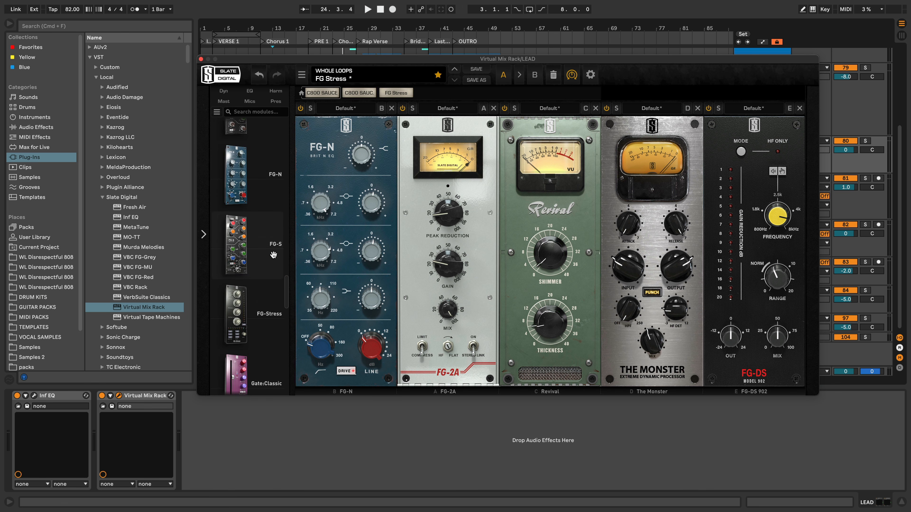
double_click(237, 236)
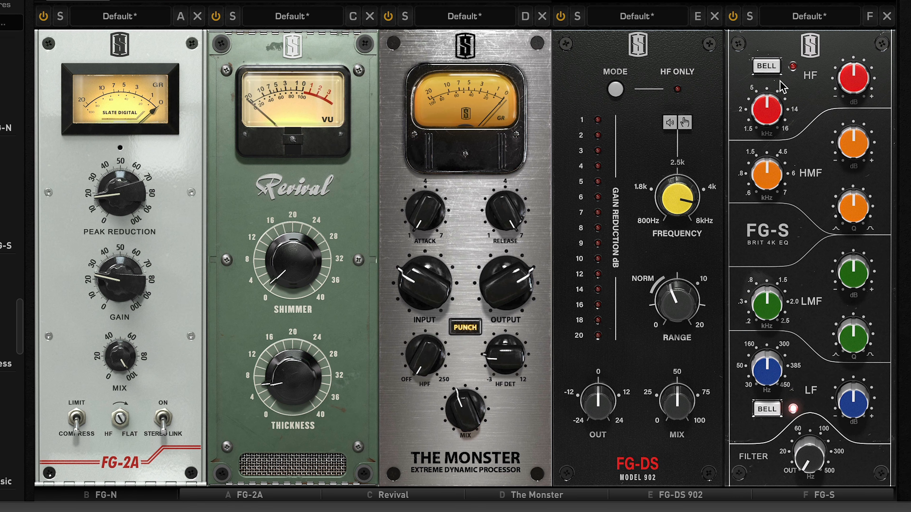
Step: Boost the FG-S's HF band by about 1.5 dB near 14 kHz in bell mode
drag(775, 109, 794, 118)
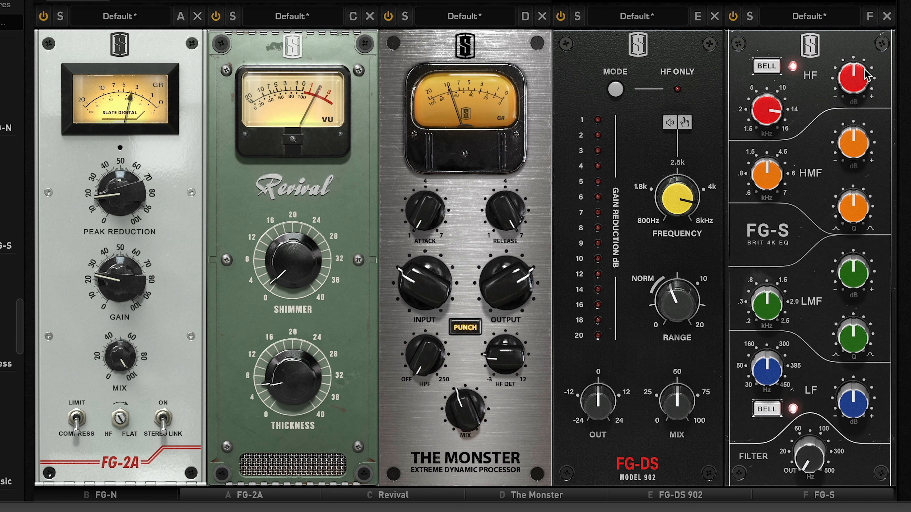
drag(853, 79, 873, 68)
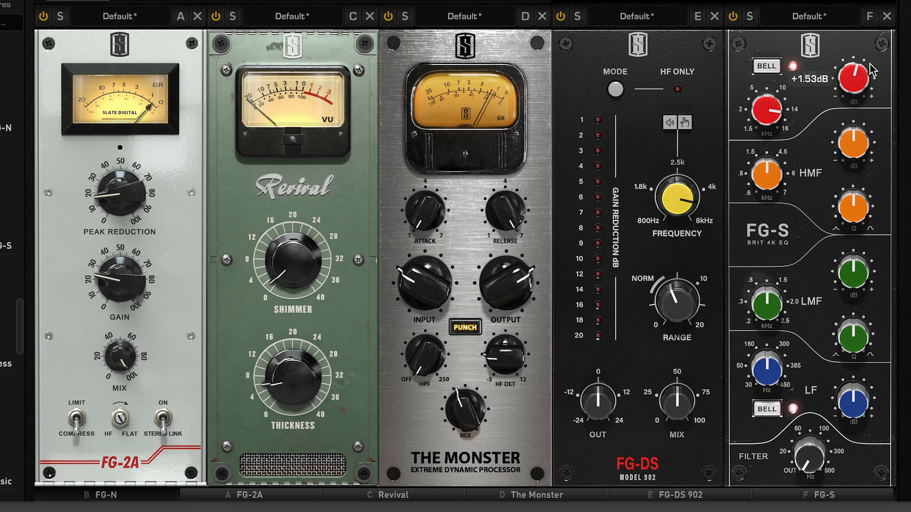
drag(872, 68, 868, 73)
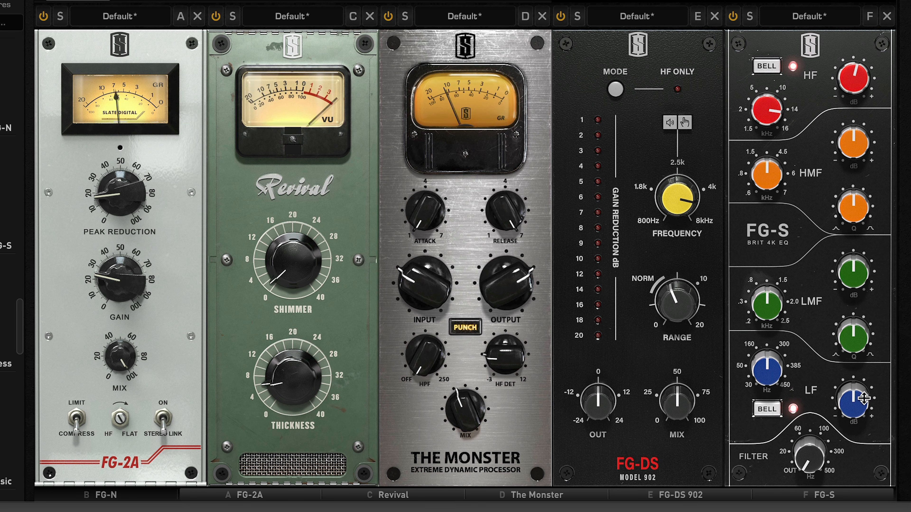
Step: Boost the FG-S's LF band by 0.97 dB near 300 Hz and raise its Filter to between 60 and 100 Hz
drag(774, 363, 793, 369)
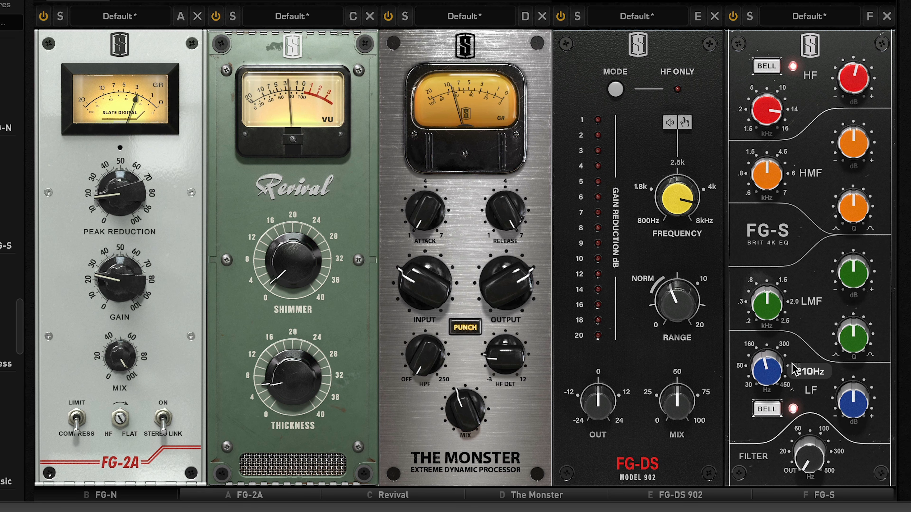
drag(840, 401, 867, 378)
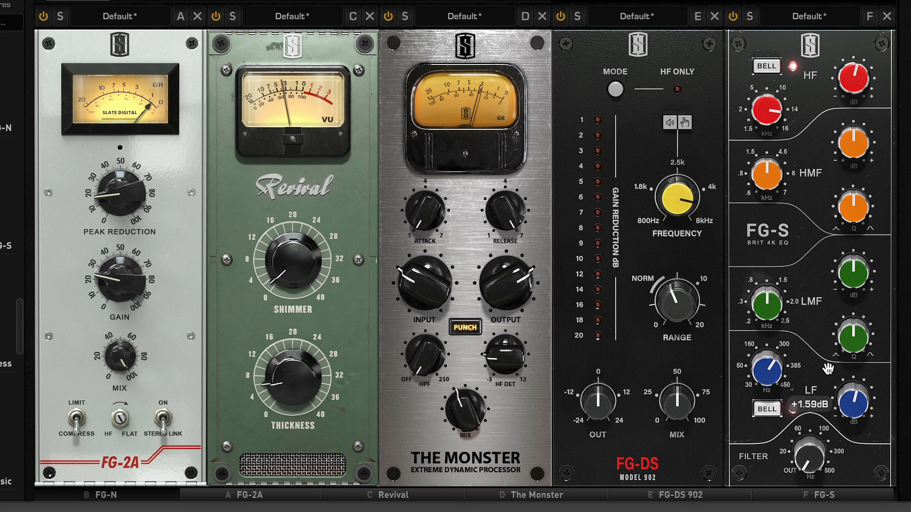
drag(848, 404, 846, 401)
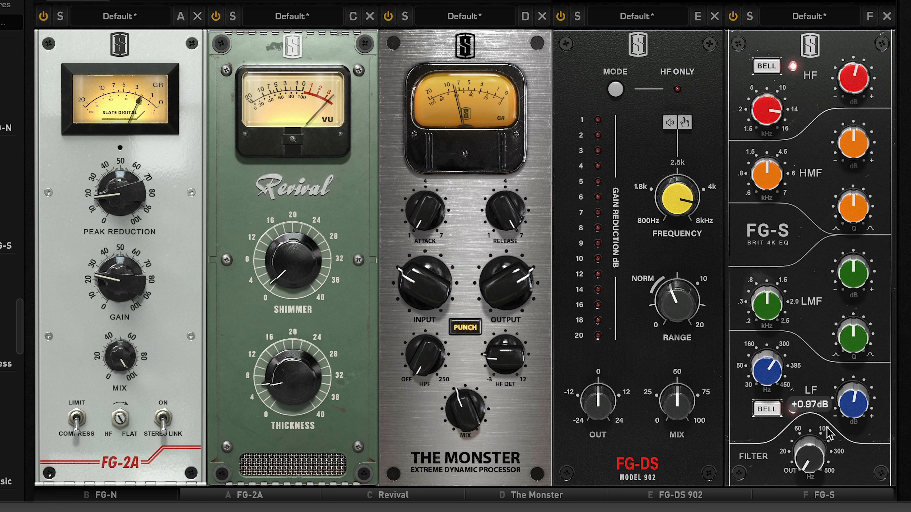
mouse_move(812, 450)
drag(825, 428, 805, 478)
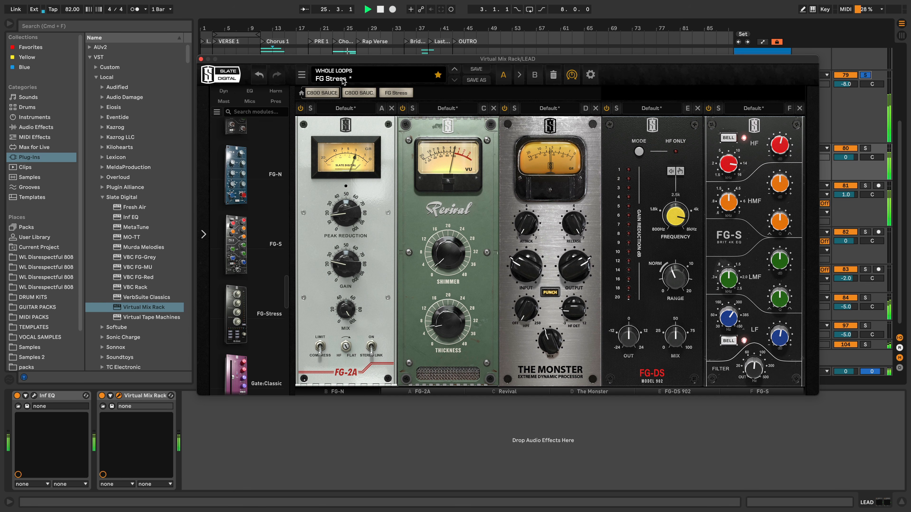
Step: Put the rack window away and bypass Virtual Mix Rack on the LEAD group to compare during the Rap Verse
drag(258, 59, 179, 79)
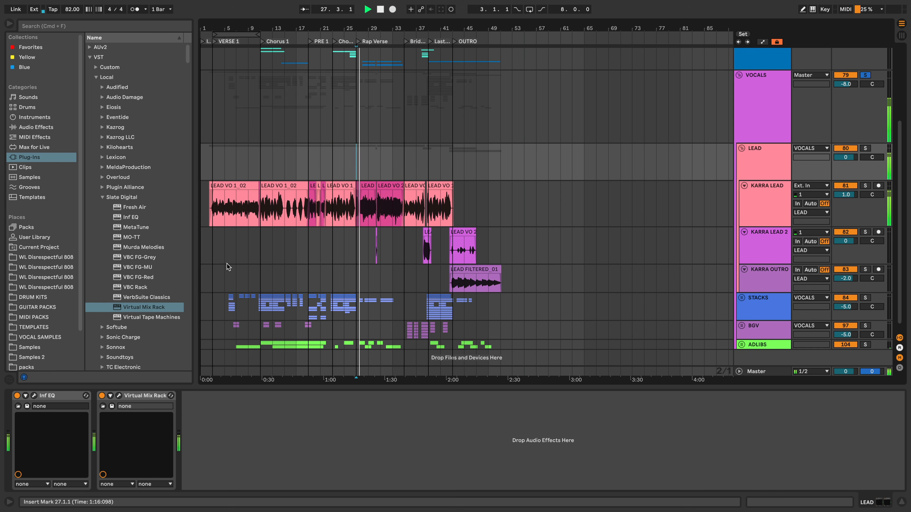
click(103, 396)
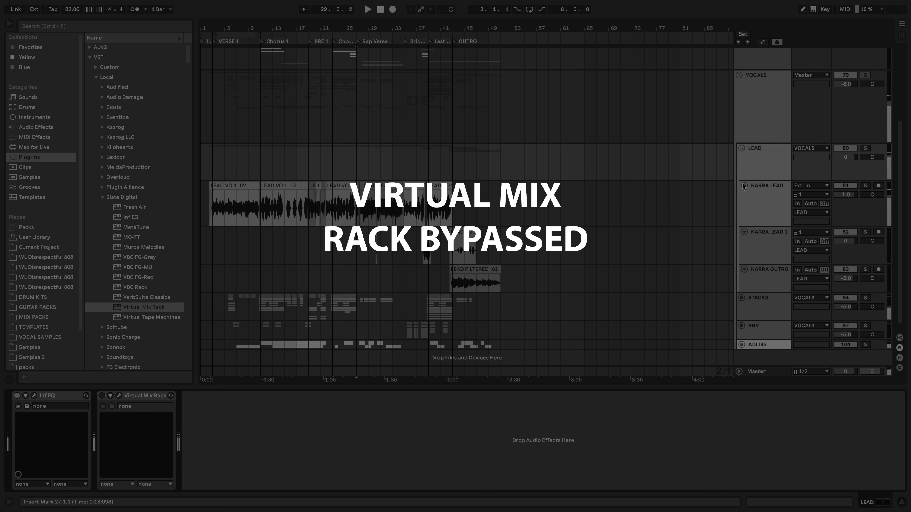
Step: Re-enable Virtual Mix Rack on the LEAD group and unsolo the VOCALS group
click(102, 396)
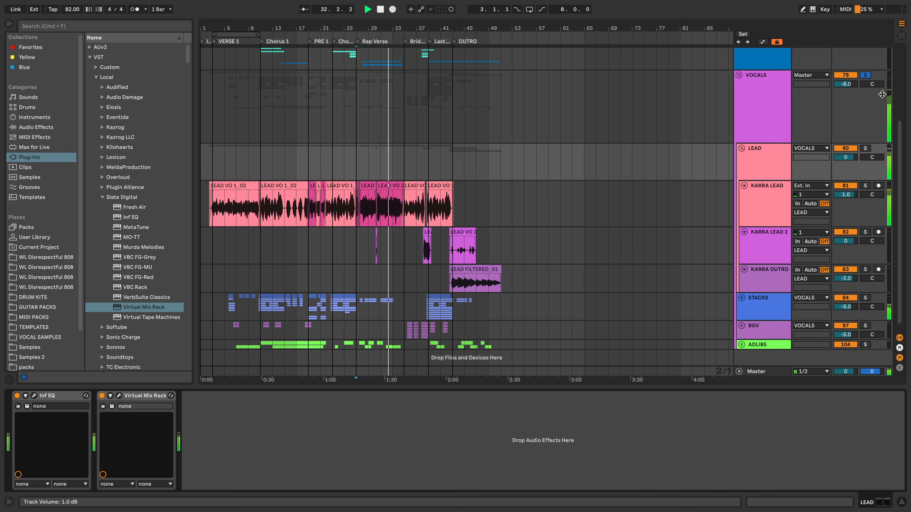
click(865, 75)
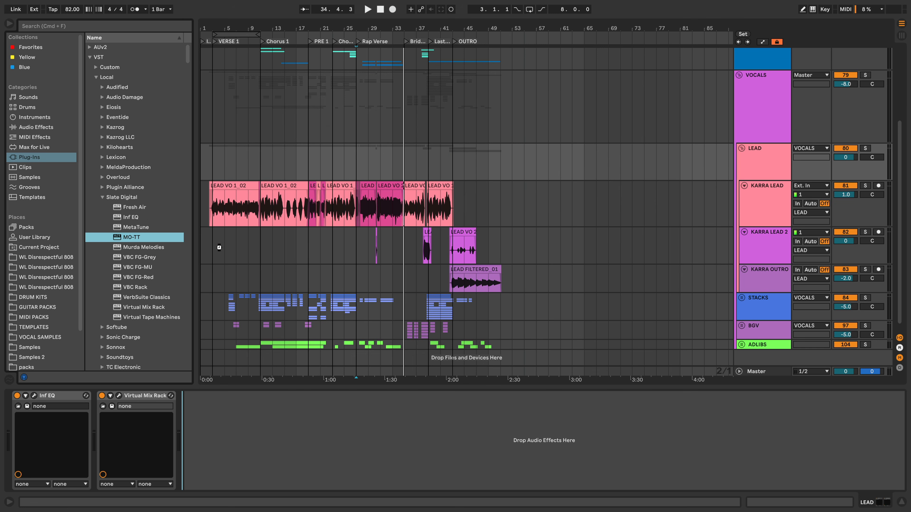
Step: Add MO-TT after Virtual Mix Rack on the LEAD group and open its plug-in window
drag(219, 247, 214, 217)
click(204, 395)
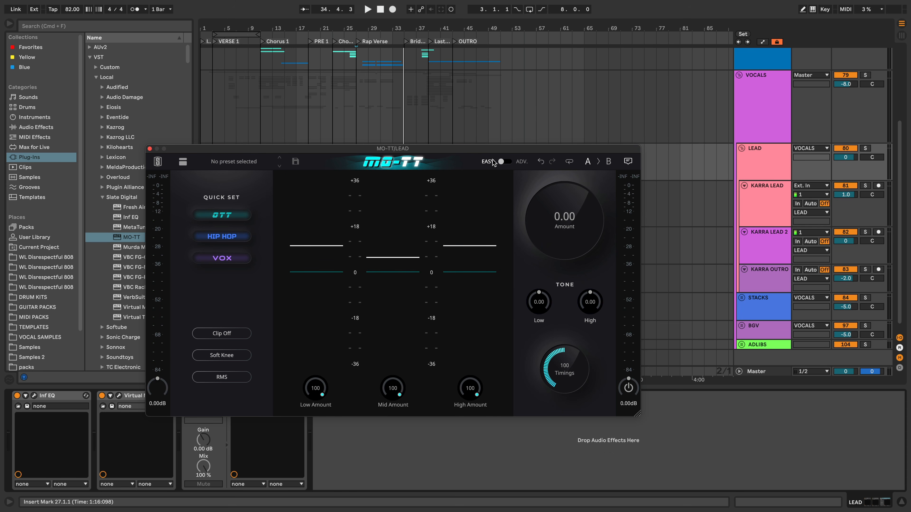
drag(488, 151, 590, 158)
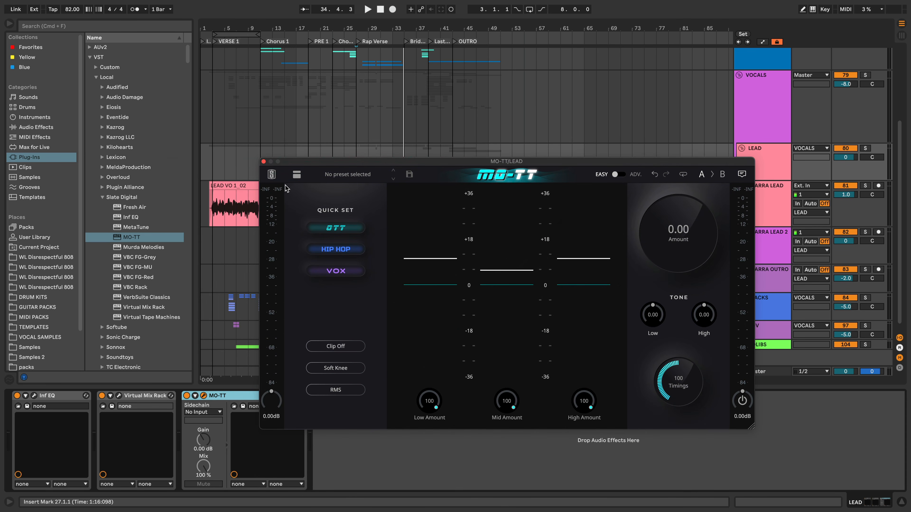
Step: Play the lead vocal from Verse 1 with the clips in view and raise MO-TT's Amount to 11.6
click(214, 204)
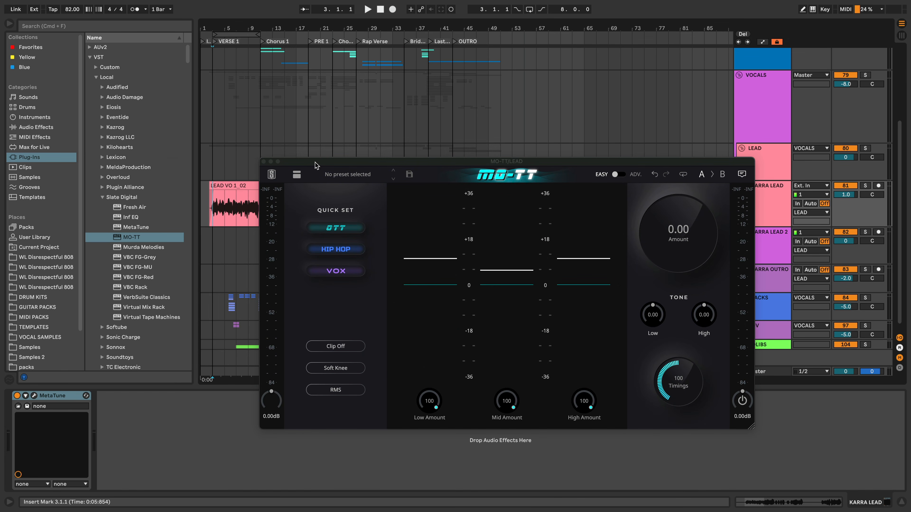
drag(315, 165, 261, 238)
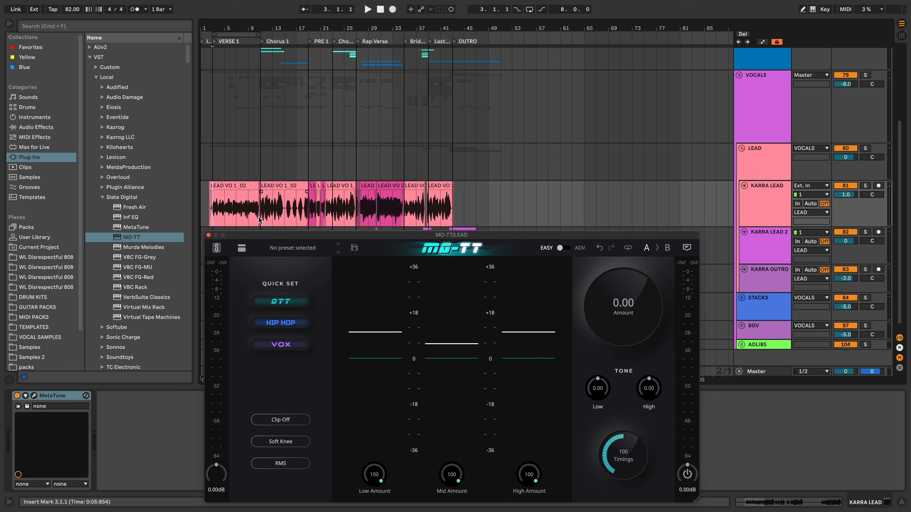
key(space)
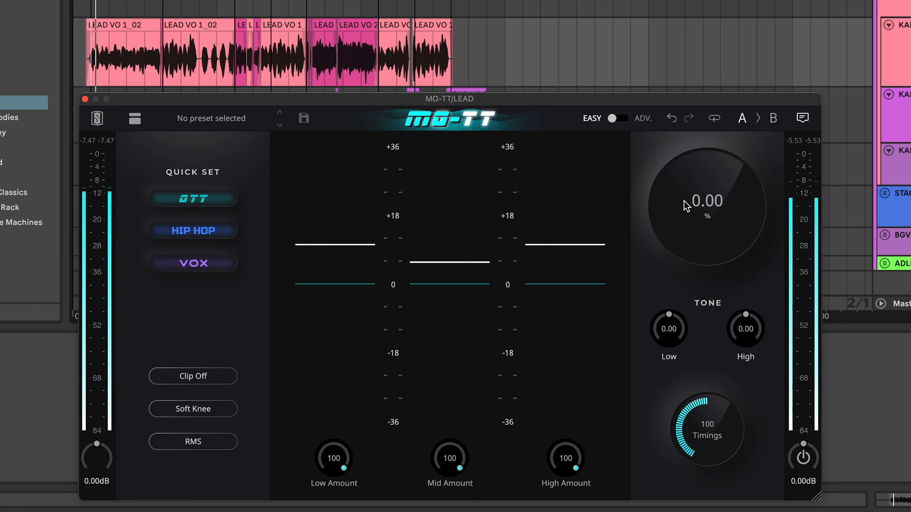
drag(610, 298, 610, 295)
drag(710, 152, 695, 215)
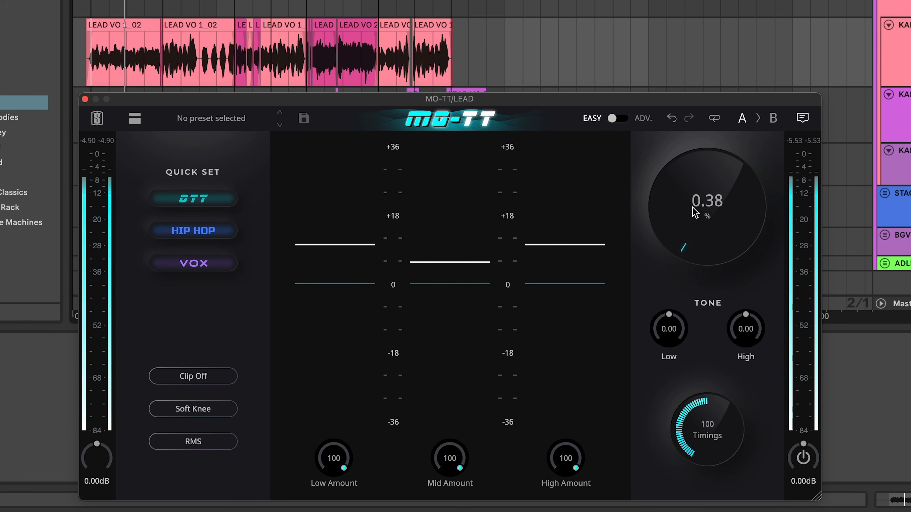
drag(694, 207, 686, 183)
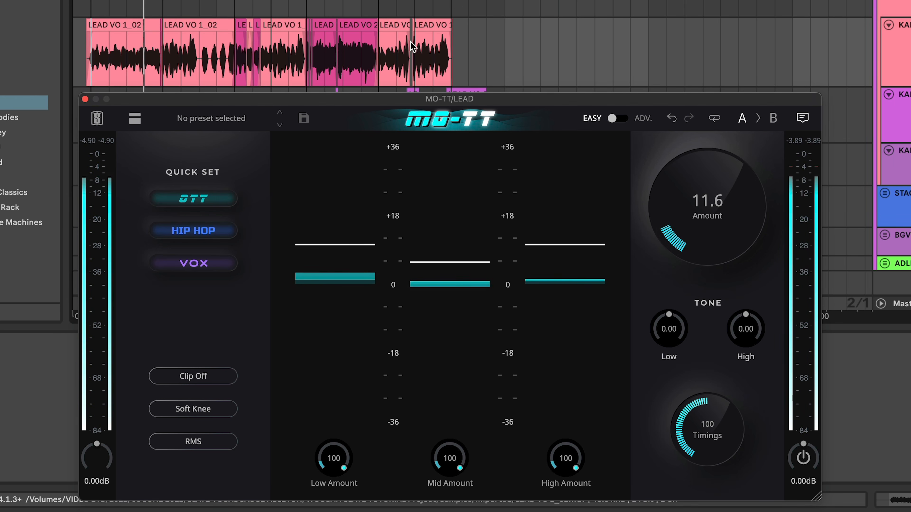
Step: Raise the level of MO-TT's mid band to 7.75 dB
drag(403, 101, 405, 100)
scroll(391, 43, down, 1)
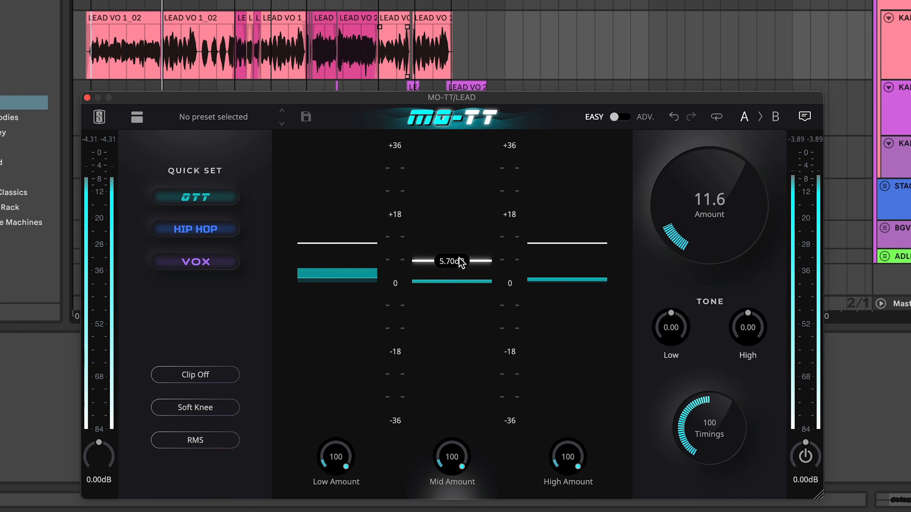
drag(460, 251, 459, 252)
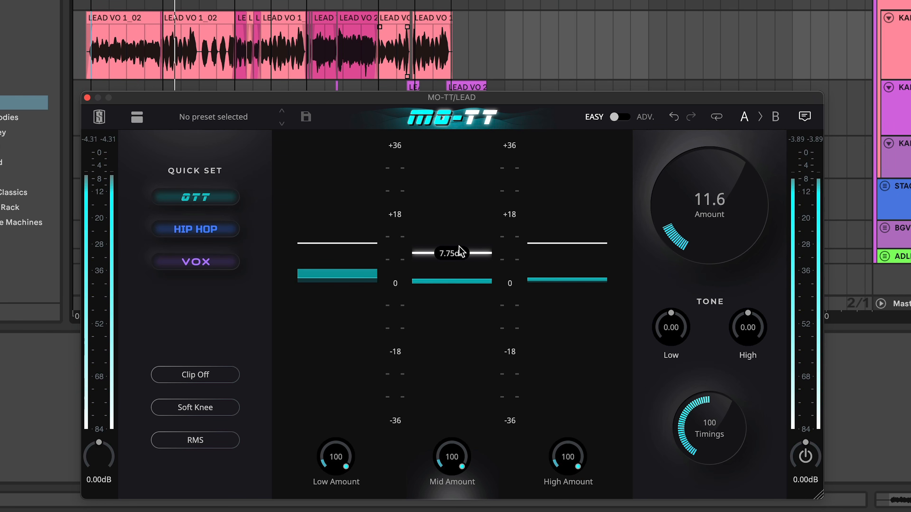
Step: Push MO-TT's Amount to about 90 to exaggerate the effect, bring it back down to 10.1, and close the plug-in
drag(699, 140, 736, 91)
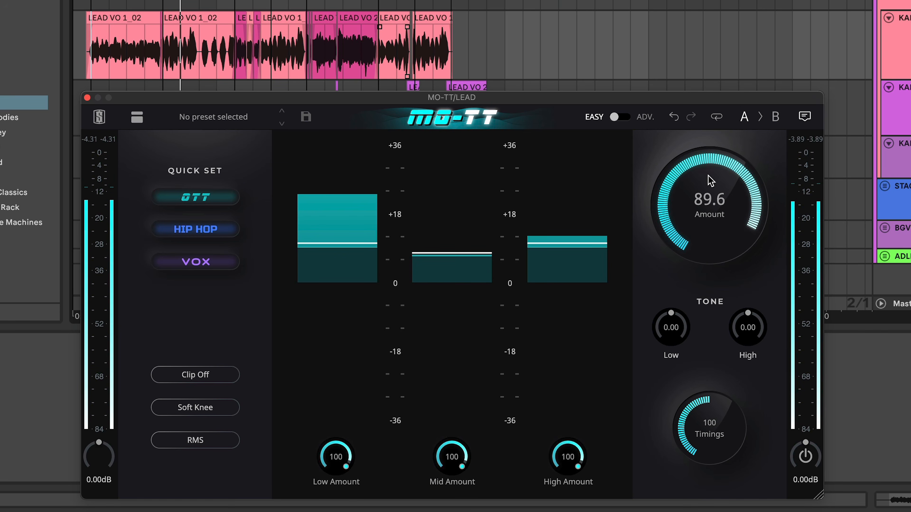
drag(708, 187, 679, 302)
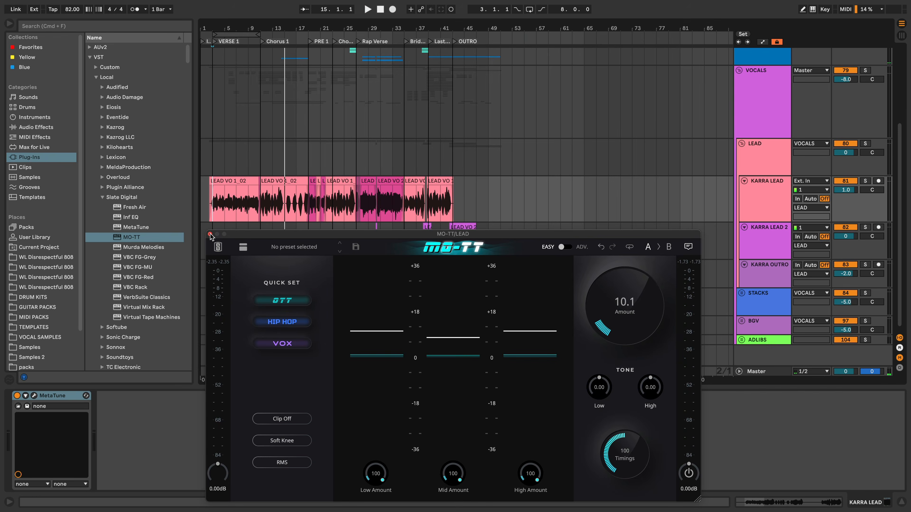
click(87, 97)
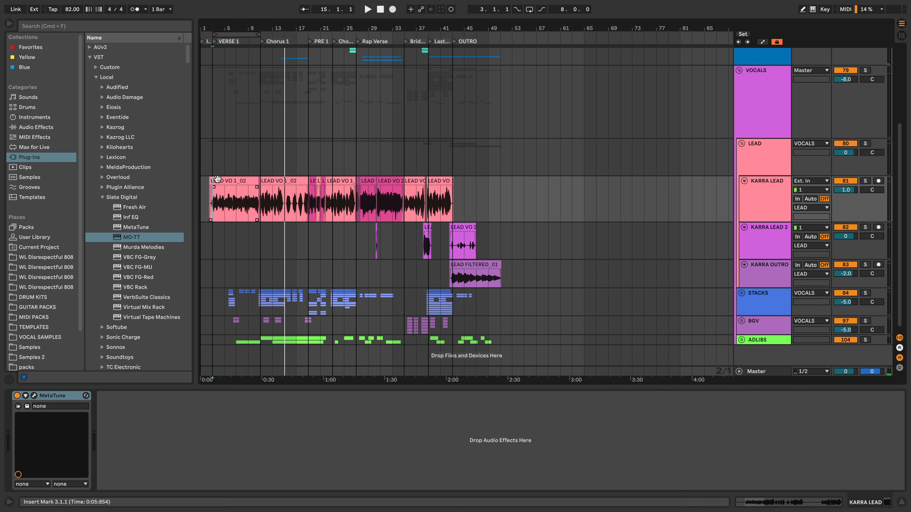
Step: Audition the LEAD group's effects chain from Verse 1 and fine-tune MO-TT's Amount
click(220, 168)
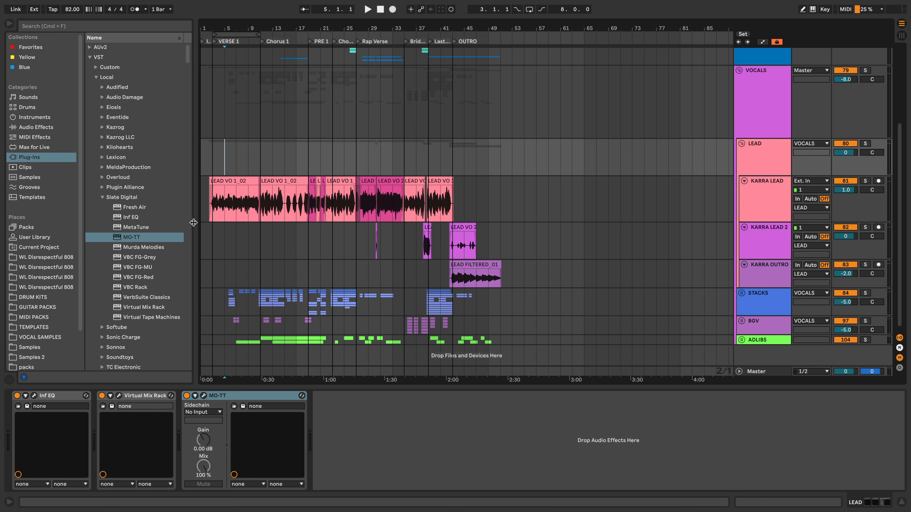
click(208, 201)
click(215, 166)
key(space)
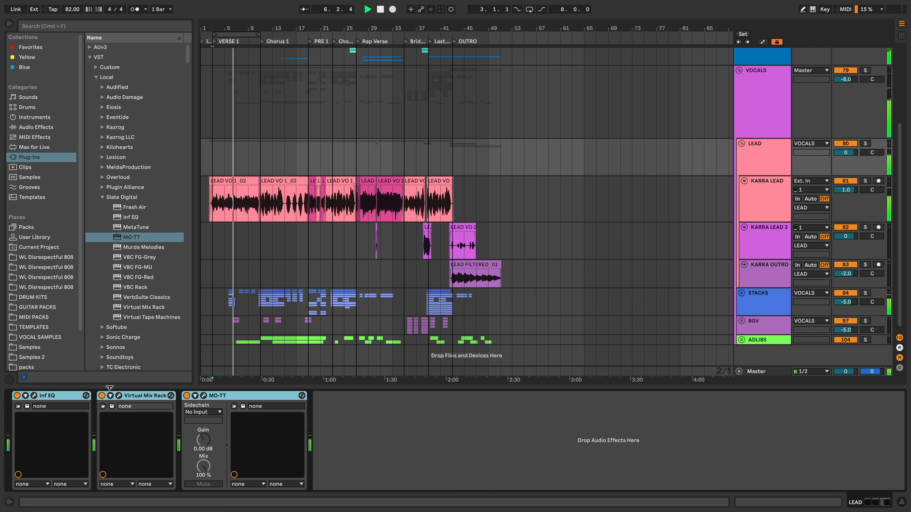
click(204, 395)
drag(626, 329, 628, 339)
click(209, 234)
Step: Add Fresh Air after MO-TT on the LEAD group and place its window below the lead vocal clips
click(133, 207)
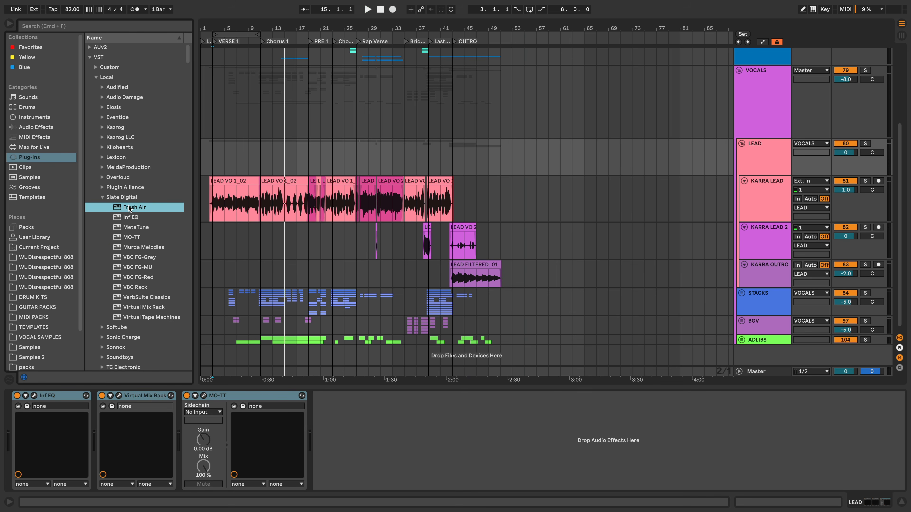
drag(313, 393, 323, 410)
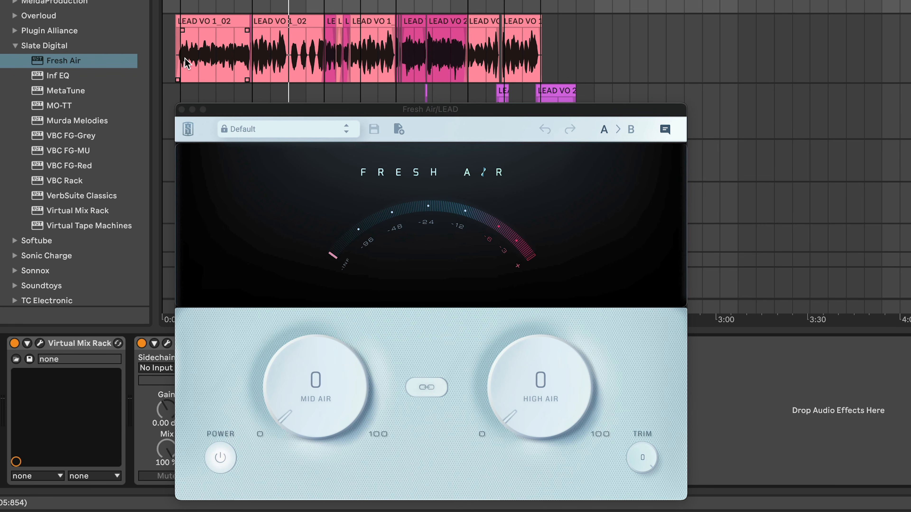
click(184, 58)
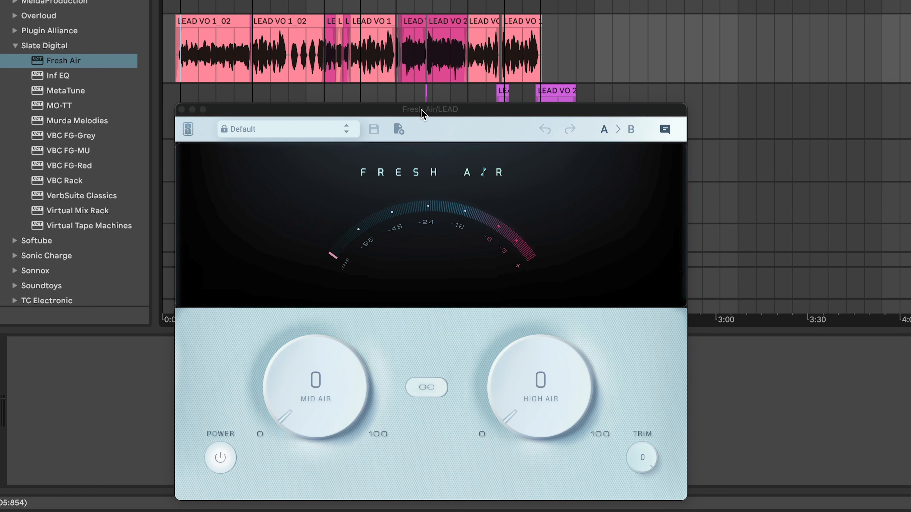
drag(421, 108, 421, 91)
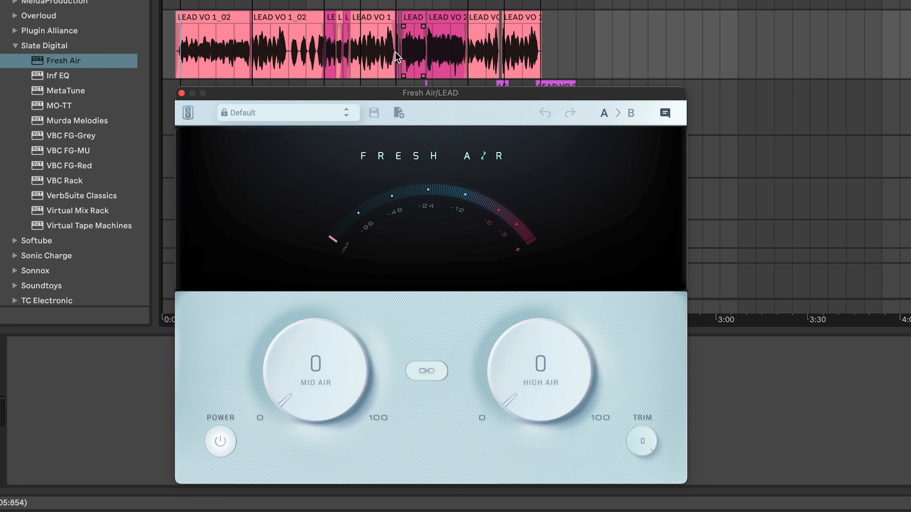
Step: Play from Verse 1, set Fresh Air's Mid Air to 5 and High Air to 4, and close the plug-in
key(space)
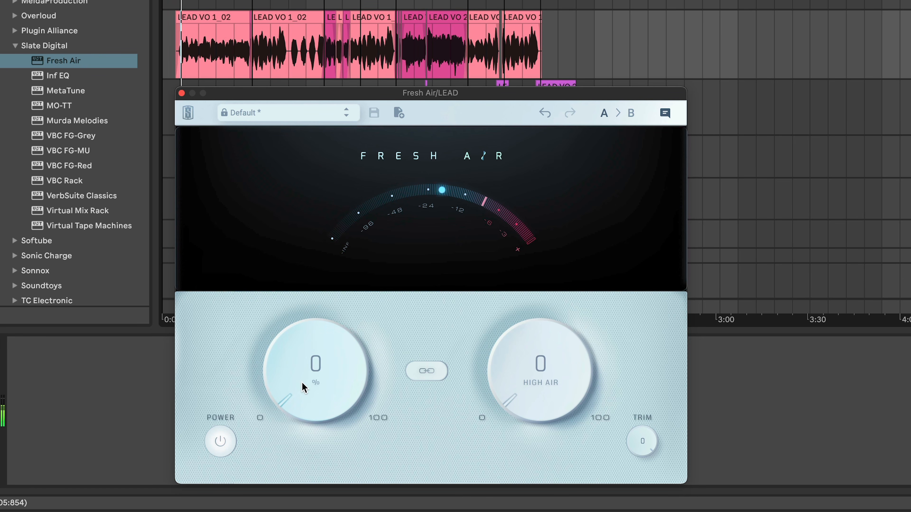
mouse_move(303, 387)
mouse_down()
mouse_move(336, 247)
mouse_move(368, 171)
mouse_move(320, 341)
mouse_move(311, 407)
mouse_move(309, 386)
mouse_up()
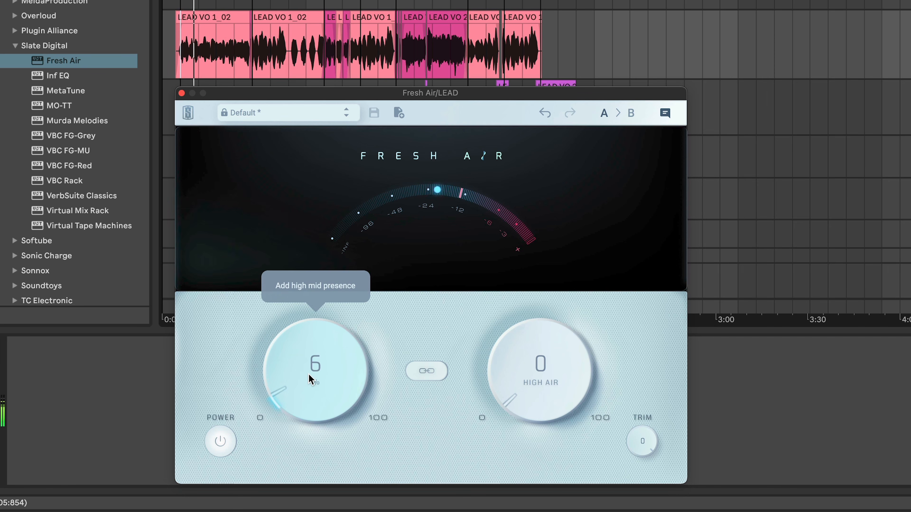
drag(544, 373, 531, 352)
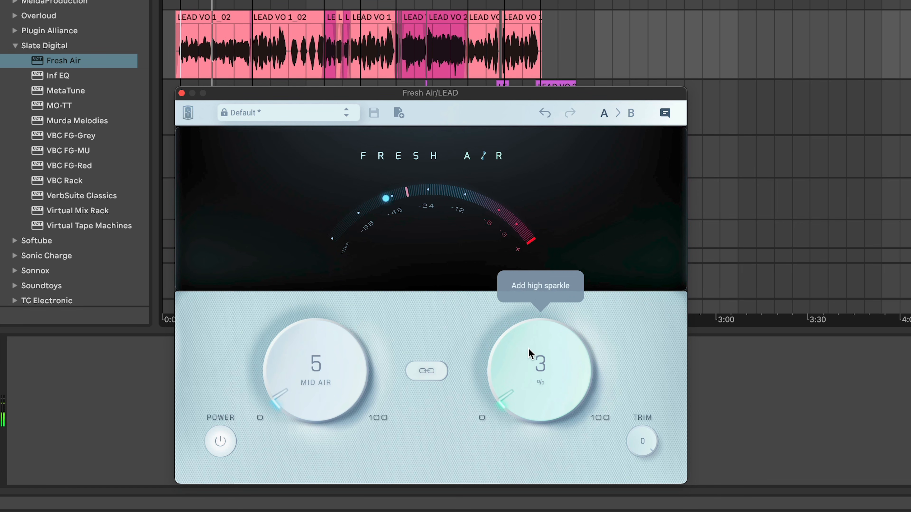
double_click(518, 364)
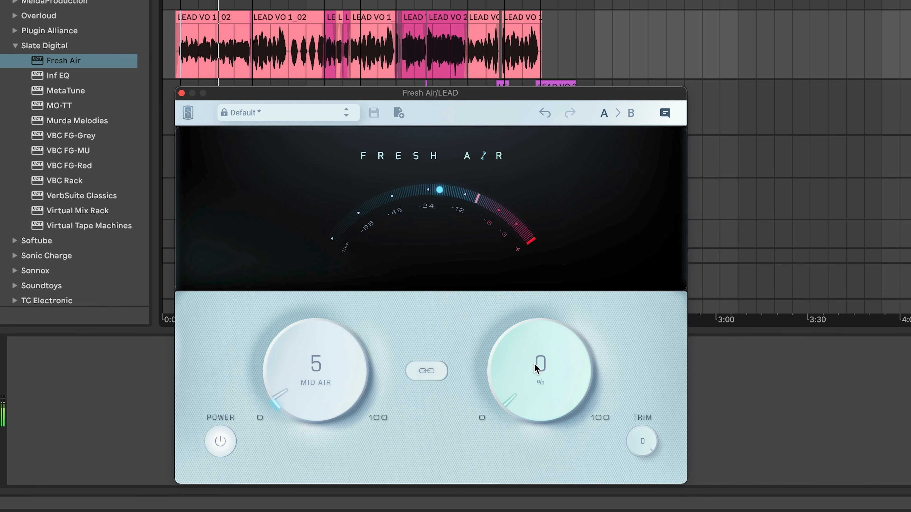
drag(535, 368, 535, 360)
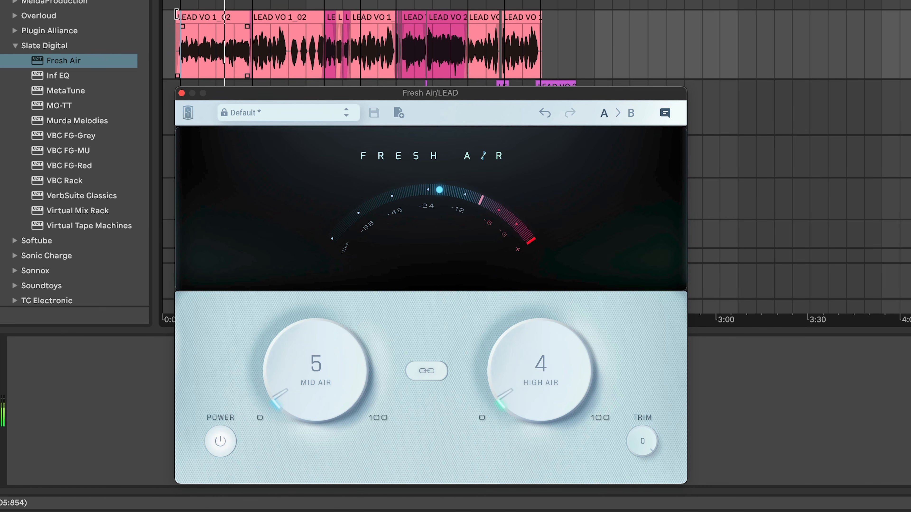
click(181, 4)
click(182, 93)
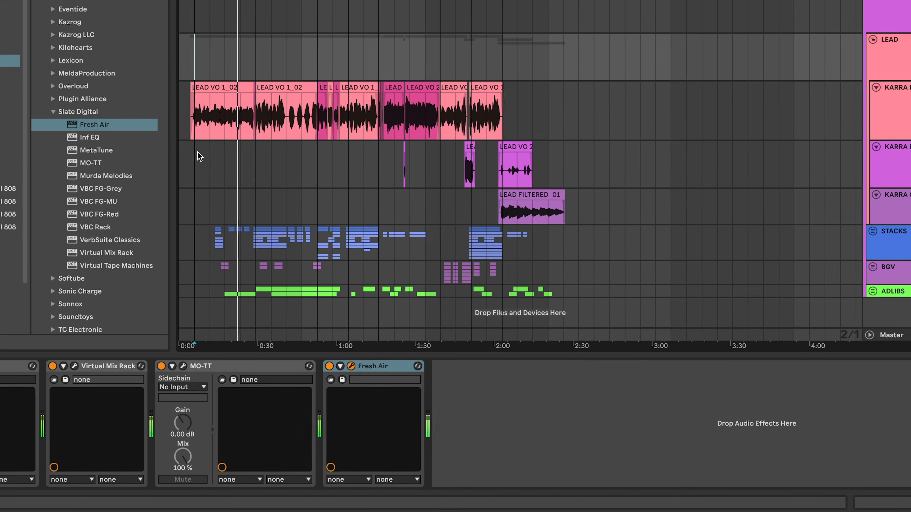
Step: Select all four effects on the LEAD group and toggle them together to compare the vocal with and without processing
click(289, 369)
key(super+a)
key(0)
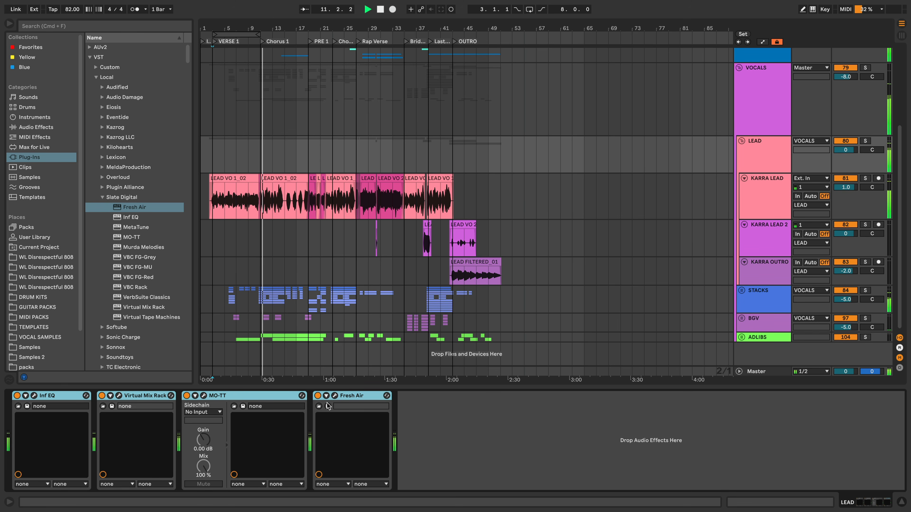
Step: Reopen Virtual Mix Rack and lower the Mix on The Monster and on the FG-2A during playback
click(103, 406)
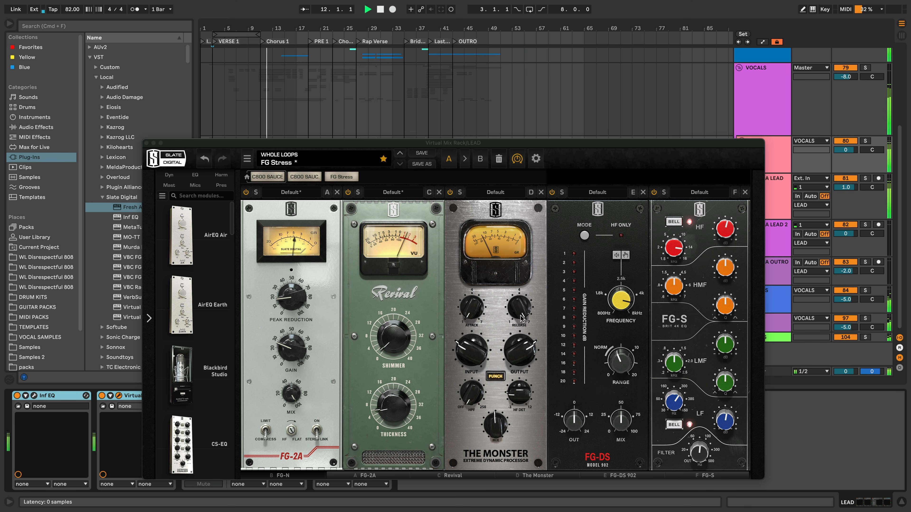
drag(493, 427, 487, 454)
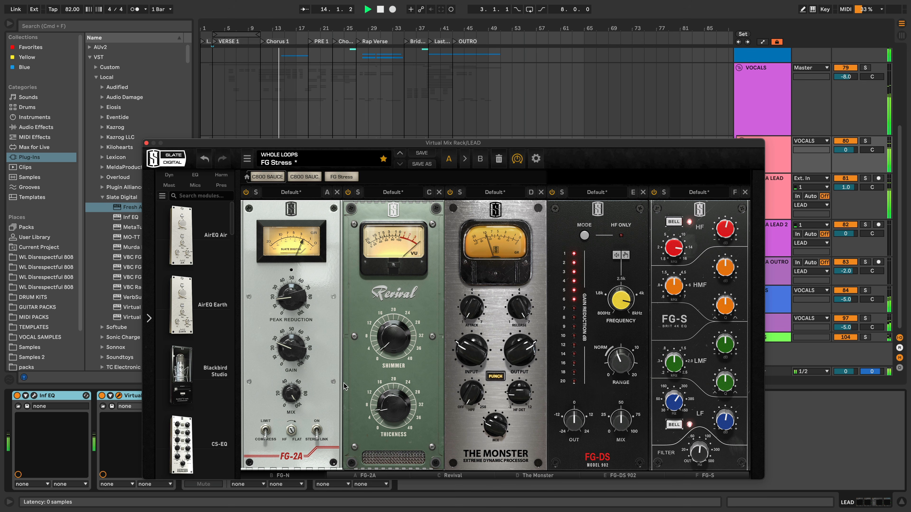
drag(295, 399, 329, 431)
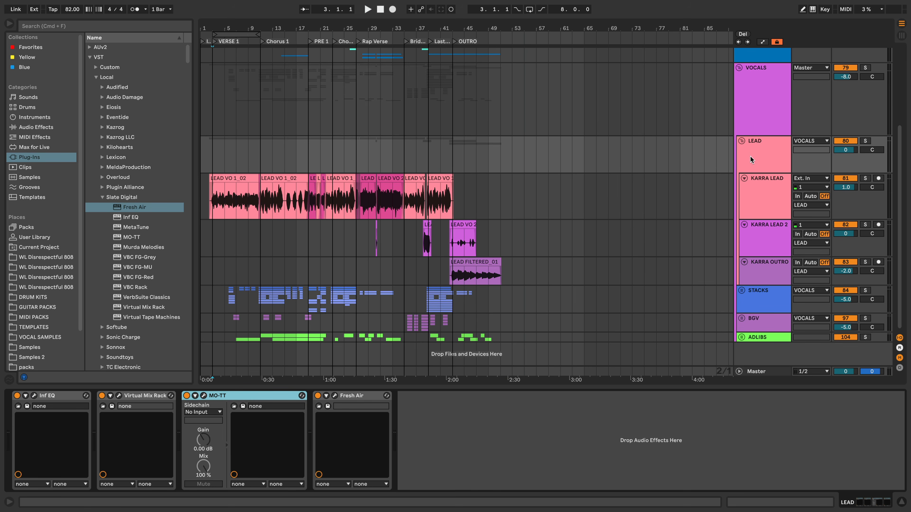
click(751, 159)
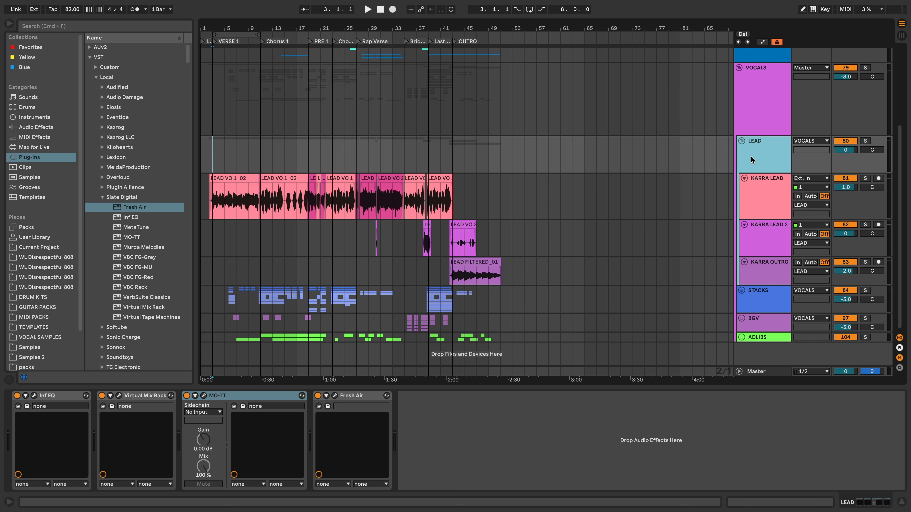
drag(539, 194, 189, 266)
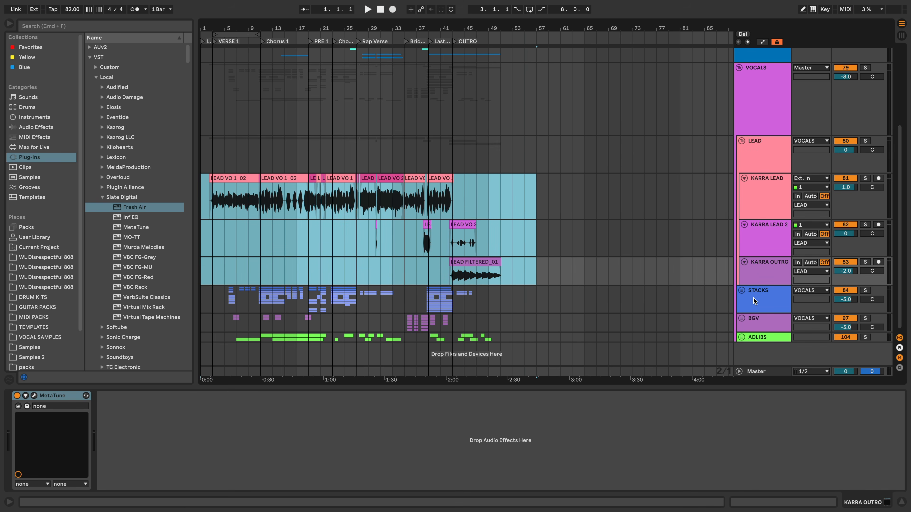
Step: Add VerbSuite Classics after Fresh Air at the end of the LEAD group's effects chain
click(416, 165)
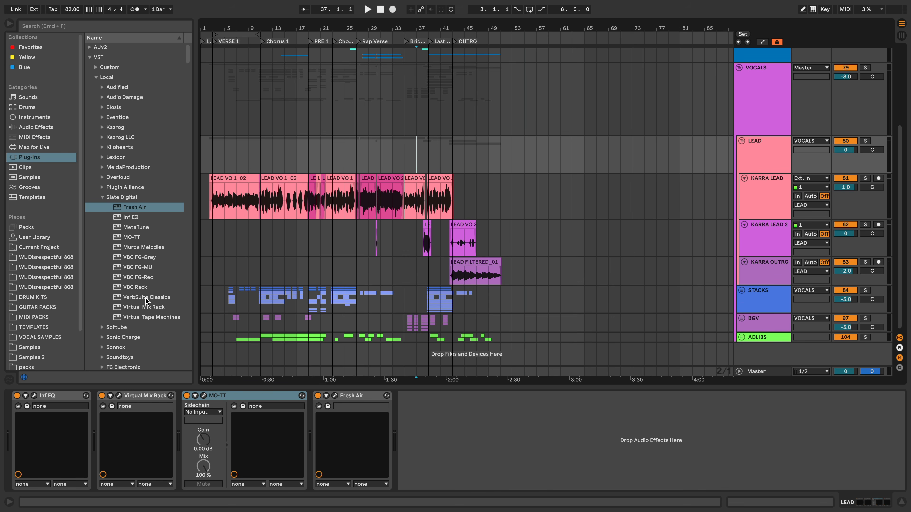
click(146, 298)
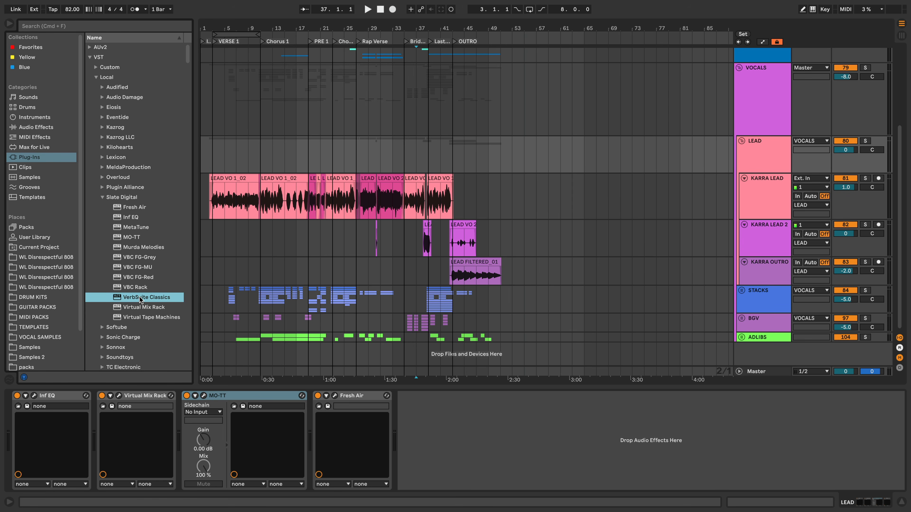
drag(334, 373, 444, 427)
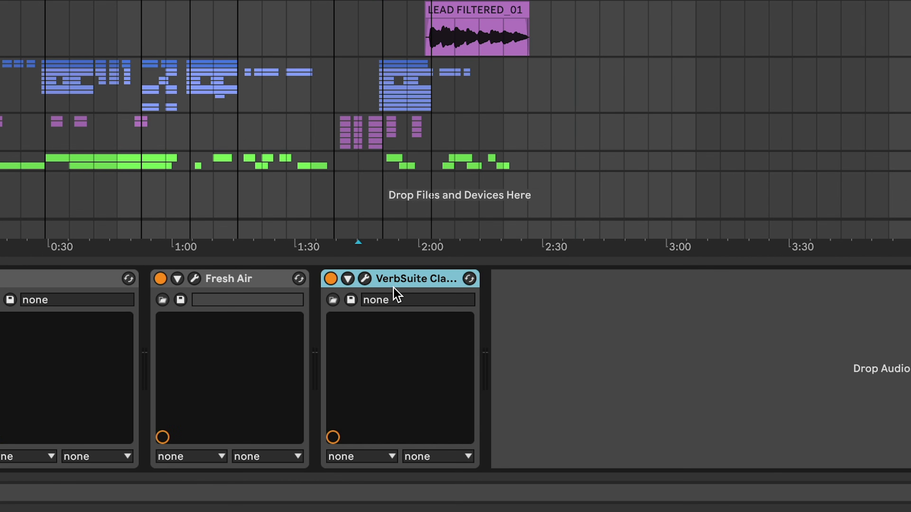
Step: Group VerbSuite Classics into an Audio Effect Rack, show its chain list and create a second, empty chain
key(ctrl+g)
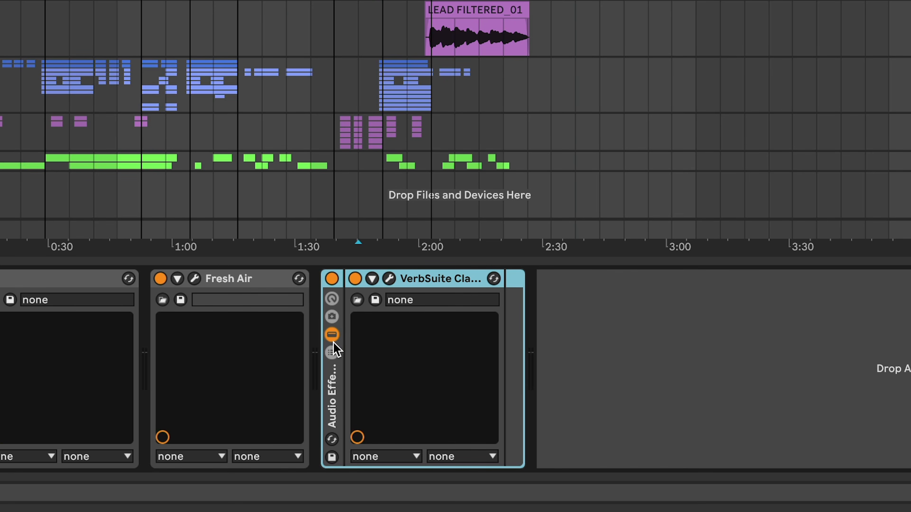
click(332, 353)
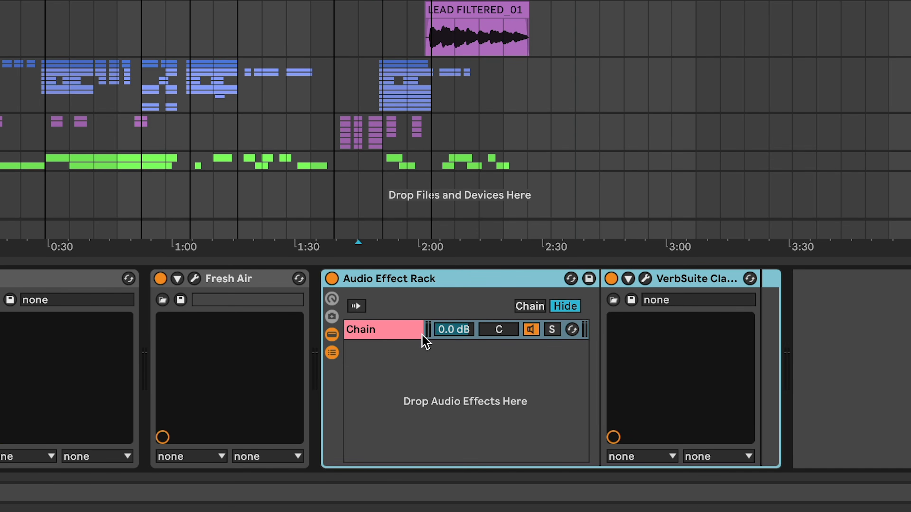
right_click(394, 362)
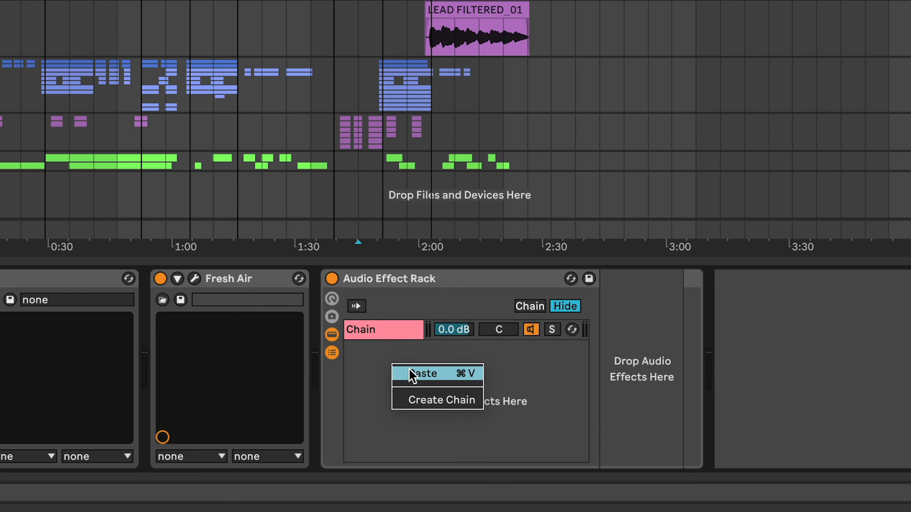
click(433, 401)
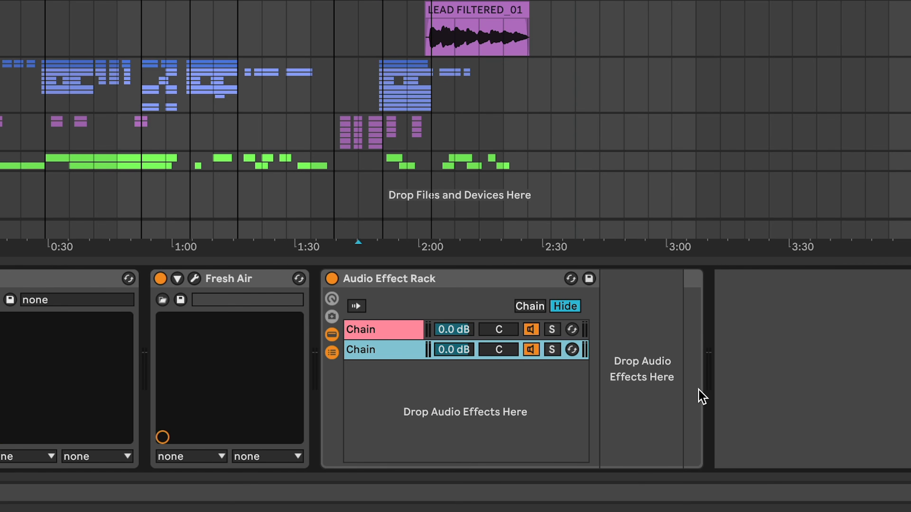
Step: Rename the empty chain DRY and the reverb chain VERBSUITE
key(super+r)
text(DRY)
key(Return)
click(415, 330)
key(super+r)
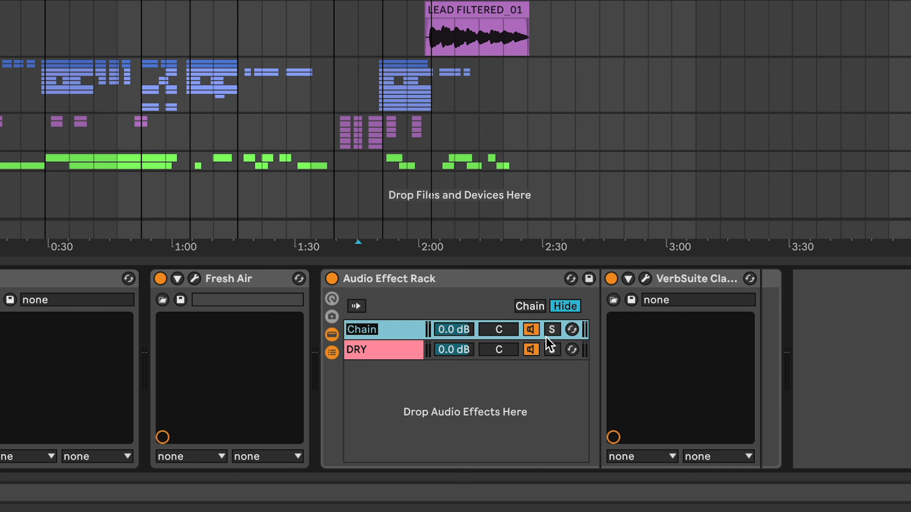
text(VERBSUITE)
key(Return)
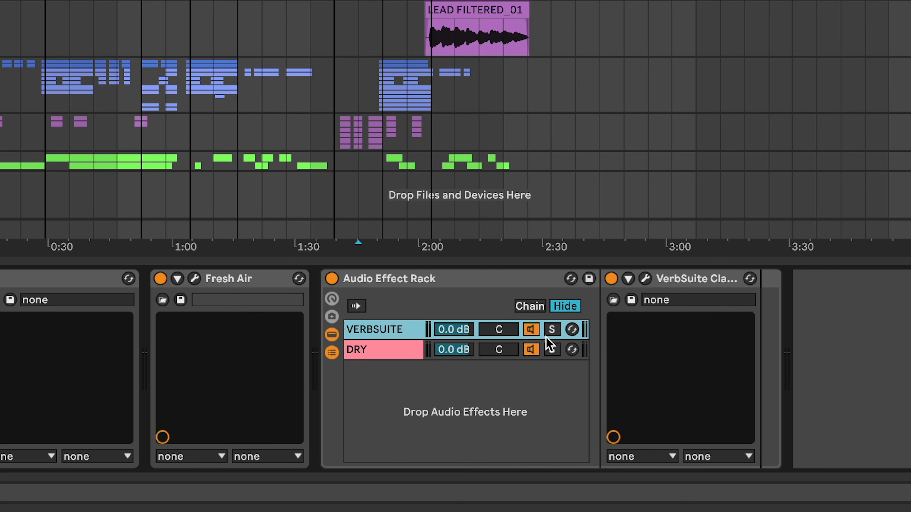
Step: Color the DRY chain dark gray and the VERBSUITE chain dark blue
right_click(402, 349)
click(655, 338)
right_click(404, 325)
click(564, 311)
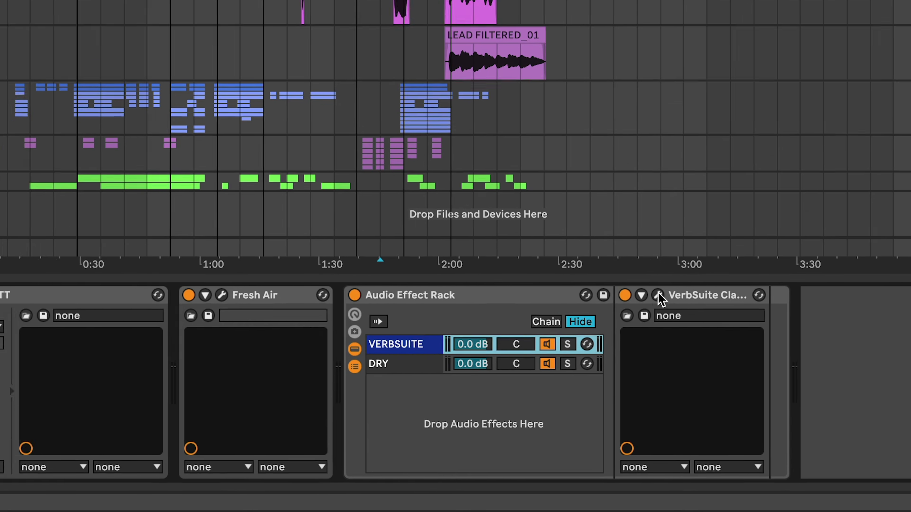
Step: Open VerbSuite Classics, pull the VERBSUITE chain's volume down to -inf dB and blend it up to -7.4 dB during playback
click(658, 295)
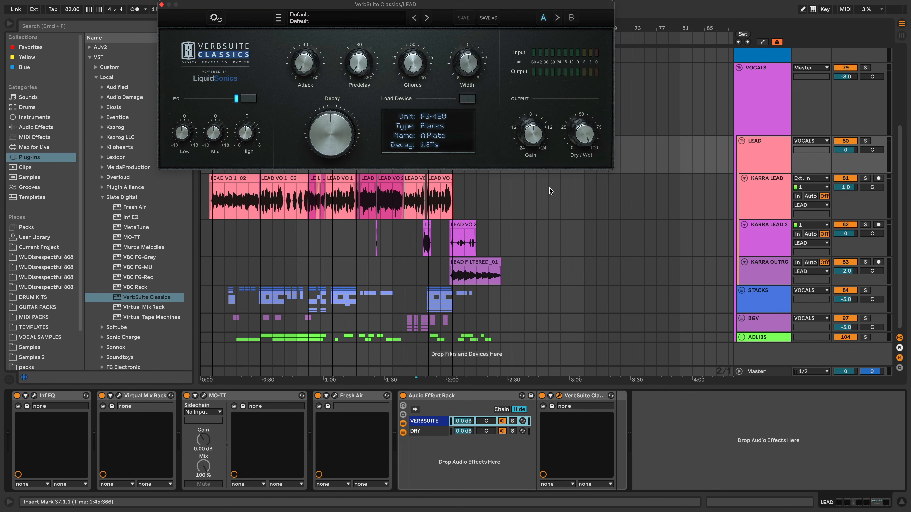
drag(463, 421, 463, 428)
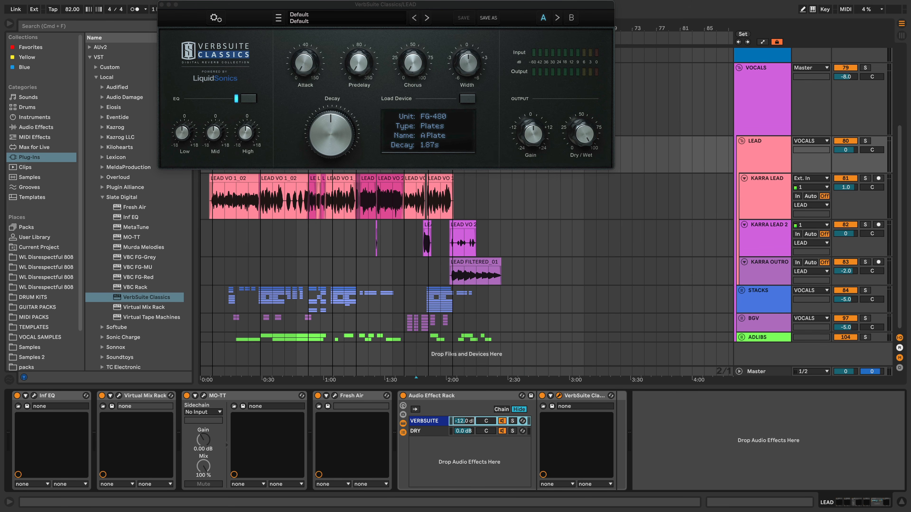
drag(463, 421, 463, 431)
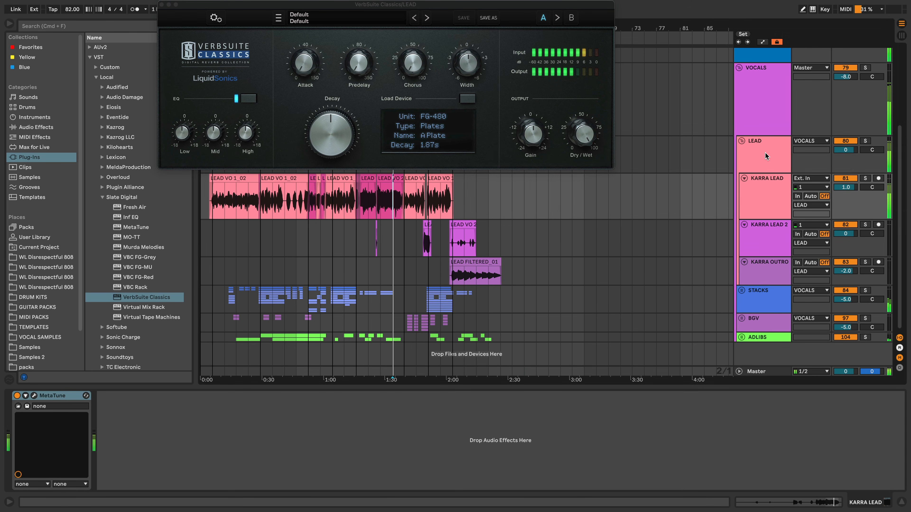
click(766, 156)
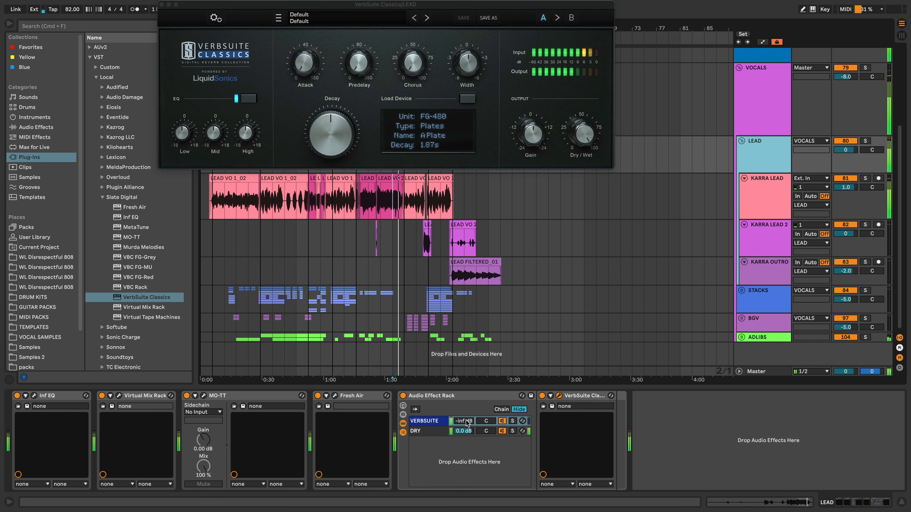
drag(467, 424, 467, 412)
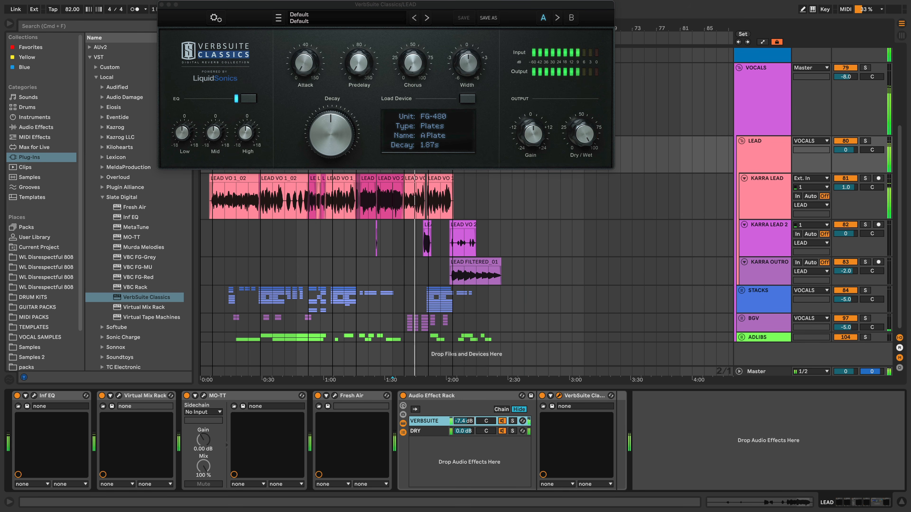
Step: Set the reverb Decay to about 2.42 s and the VERBSUITE chain's volume to -7.0 dB, and stop playback
drag(321, 143, 337, 107)
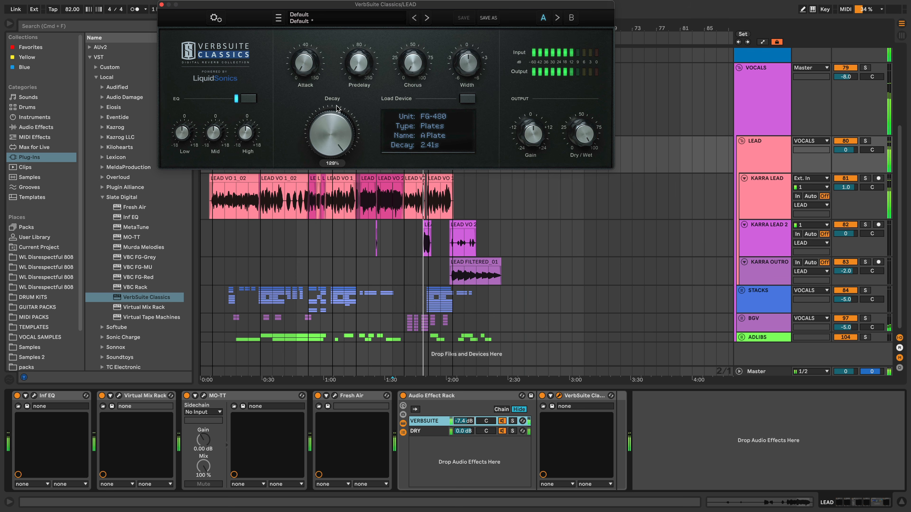
drag(469, 421, 469, 418)
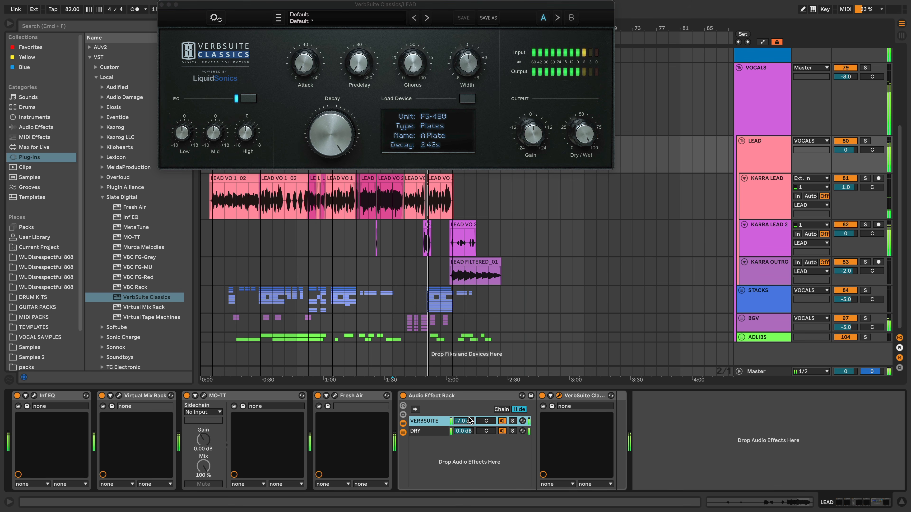
key(space)
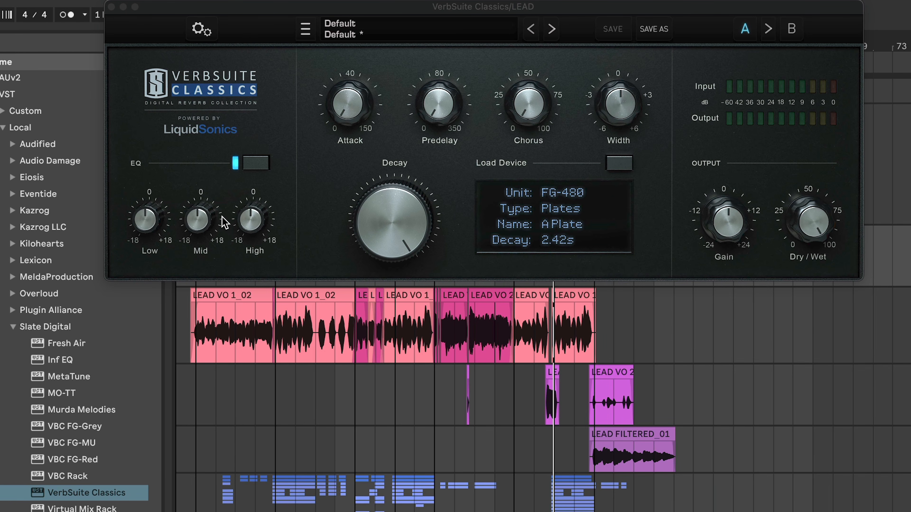
Step: Review the Low, Mid and High EQ controls of VerbSuite Classics and close the plug-in
drag(203, 217, 166, 205)
drag(251, 217, 246, 228)
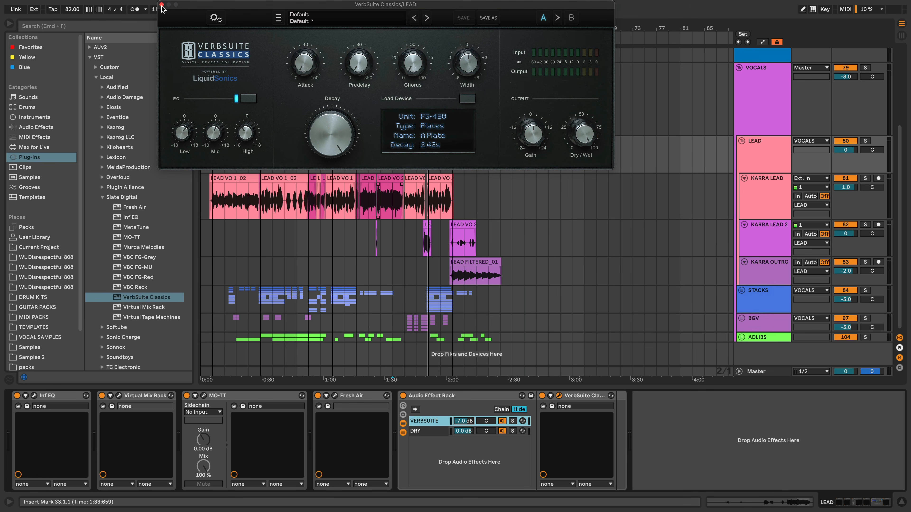
click(161, 5)
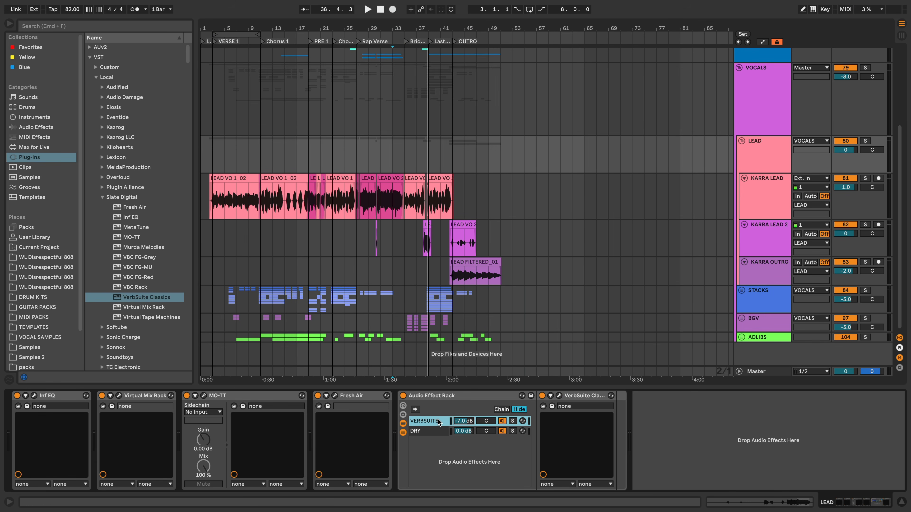
click(447, 424)
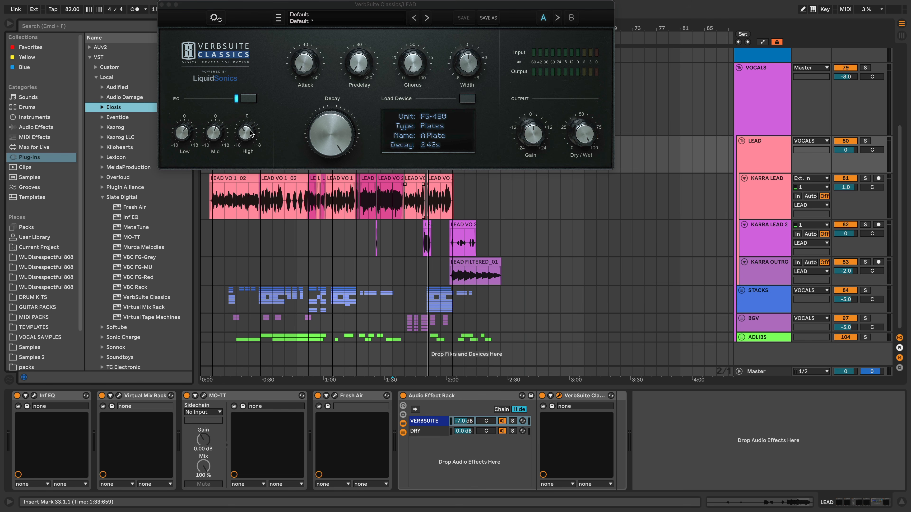
drag(250, 133, 249, 134)
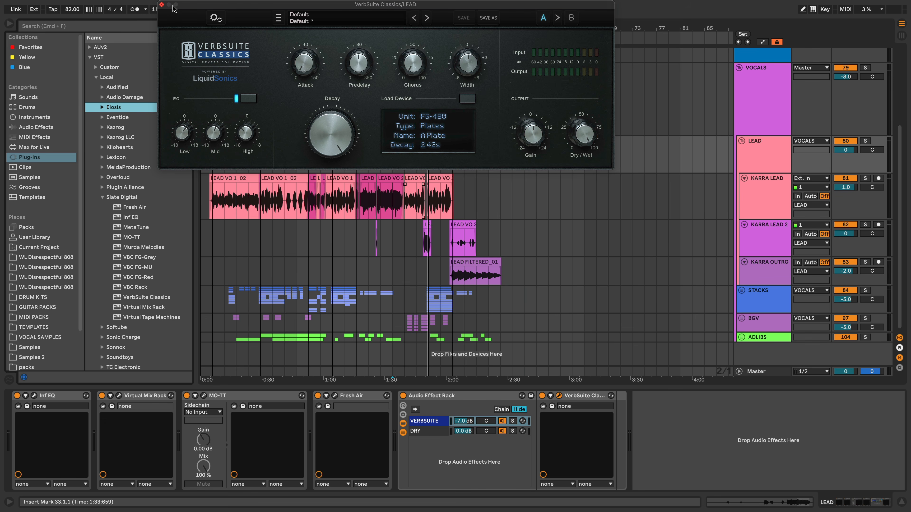
click(162, 5)
Step: Play from Verse 1, lower the VERBSUITE chain's volume to -25 dB and shorten the reverb Decay to about 1.96 s
click(214, 205)
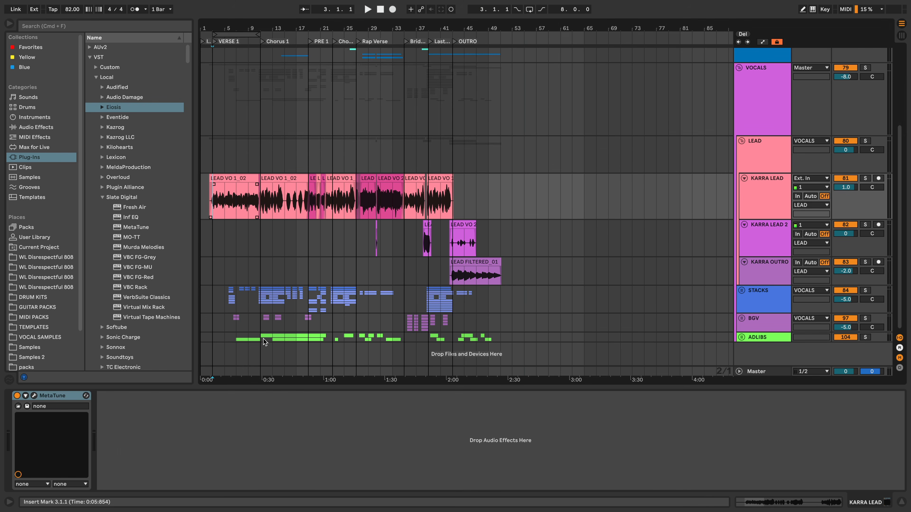
key(space)
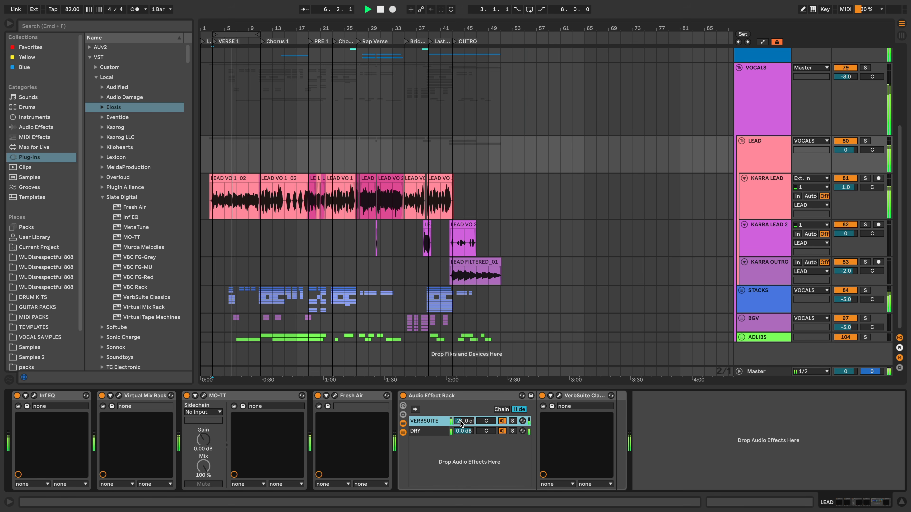
drag(222, 31, 222, 78)
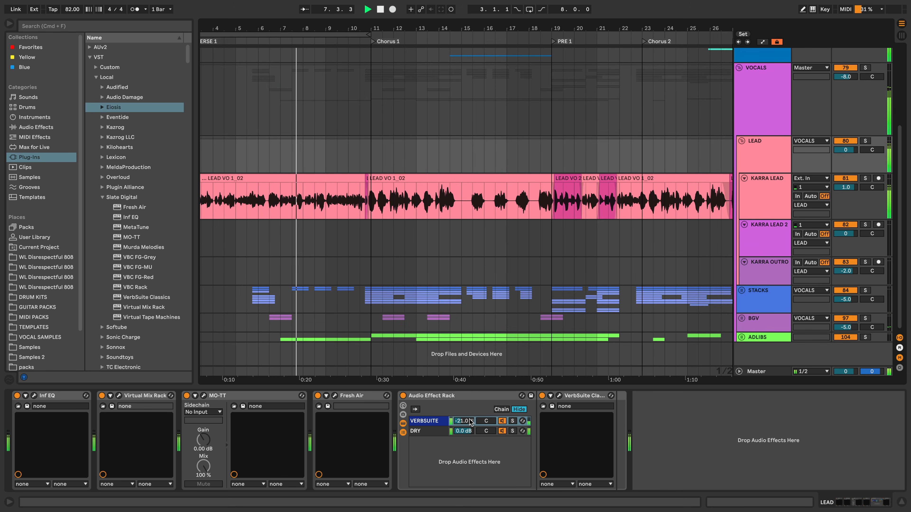
drag(464, 421, 464, 427)
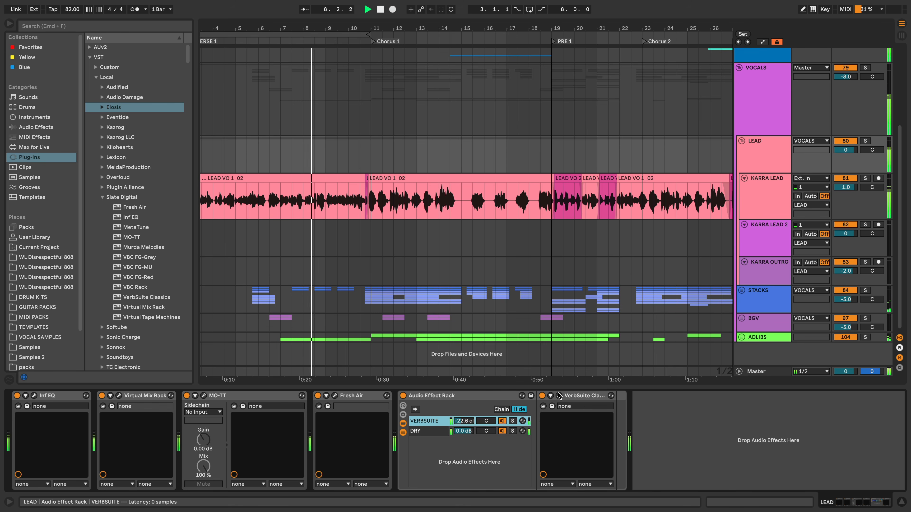
click(558, 396)
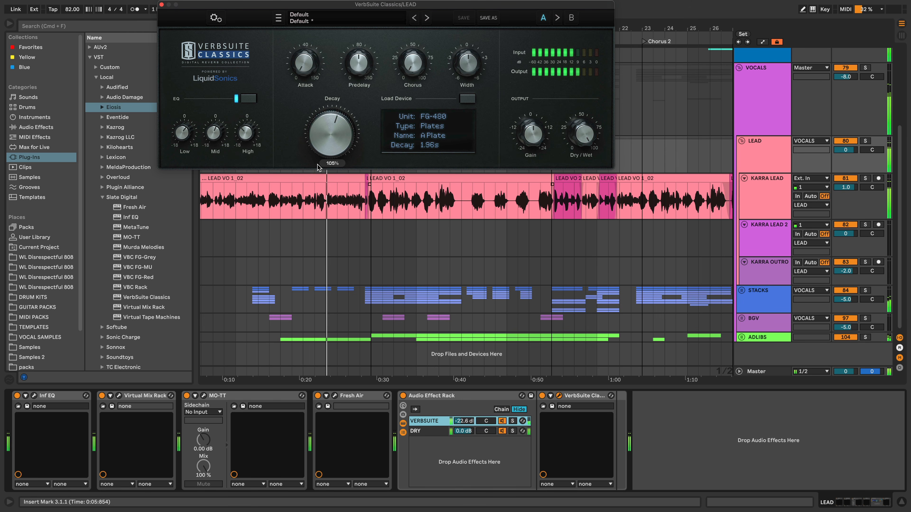
scroll(318, 160, down, 3)
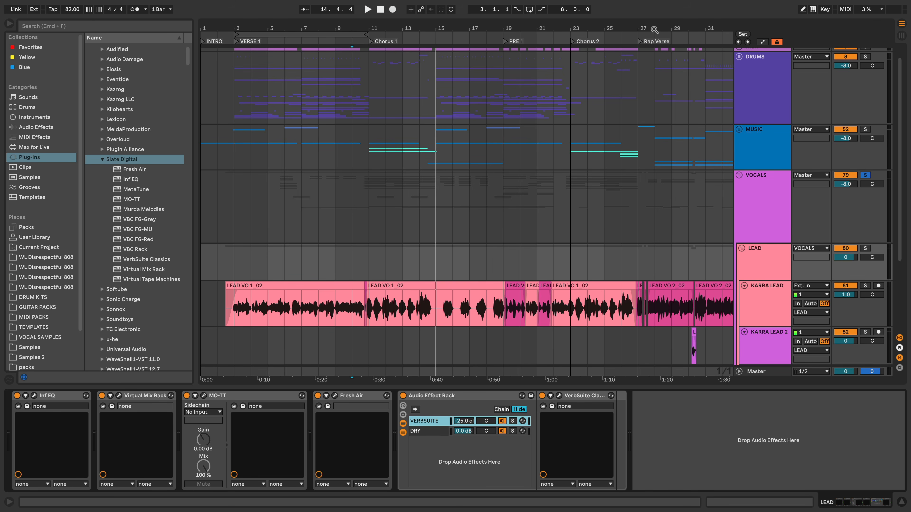
Step: Play the soloed vocals from the start of the Rap Verse at bar 27 to check the reverb, and stop
drag(654, 30, 648, 83)
click(617, 316)
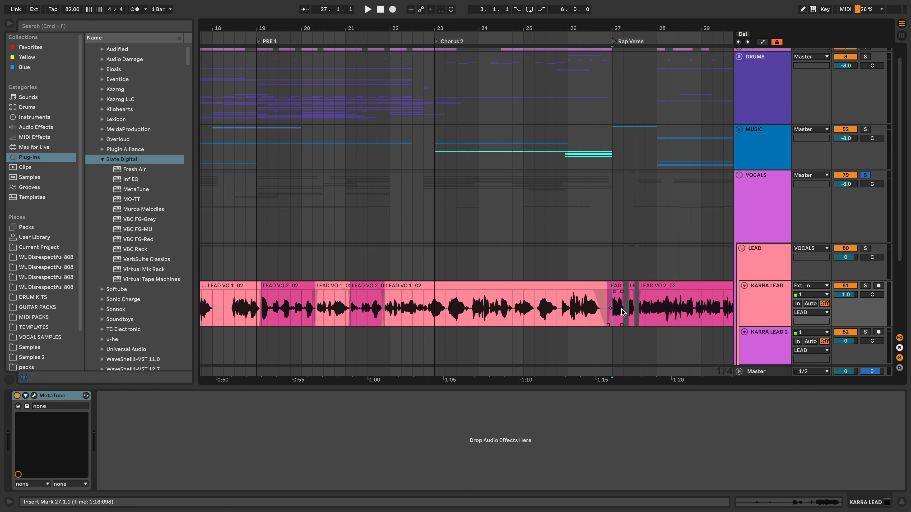
key(space)
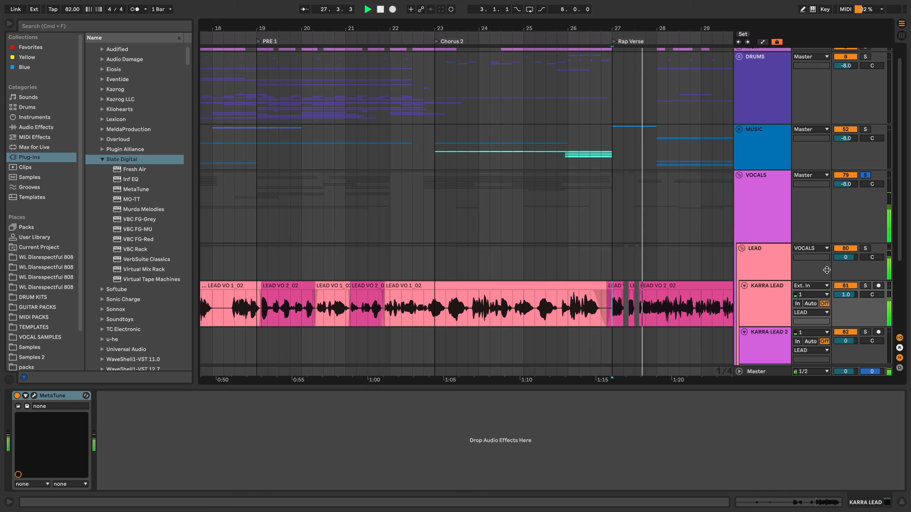
key(space)
key(minus)
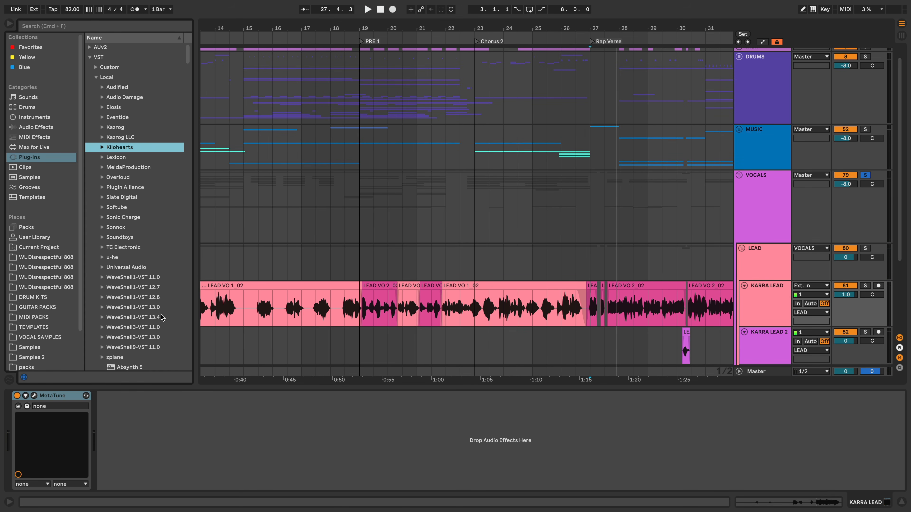
Step: Add Kilohearts' kHs Delay to the LEAD group's Audio Effect Rack as a new chain named 1/4
click(102, 148)
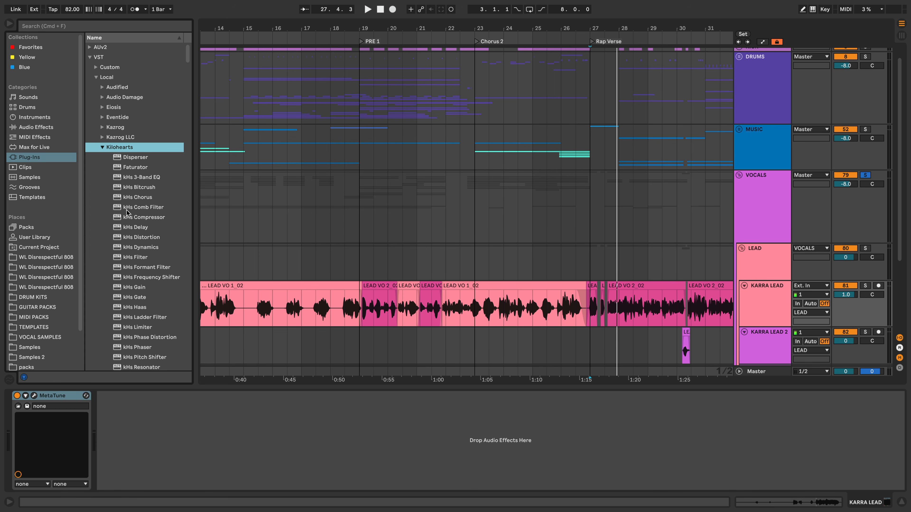
click(135, 231)
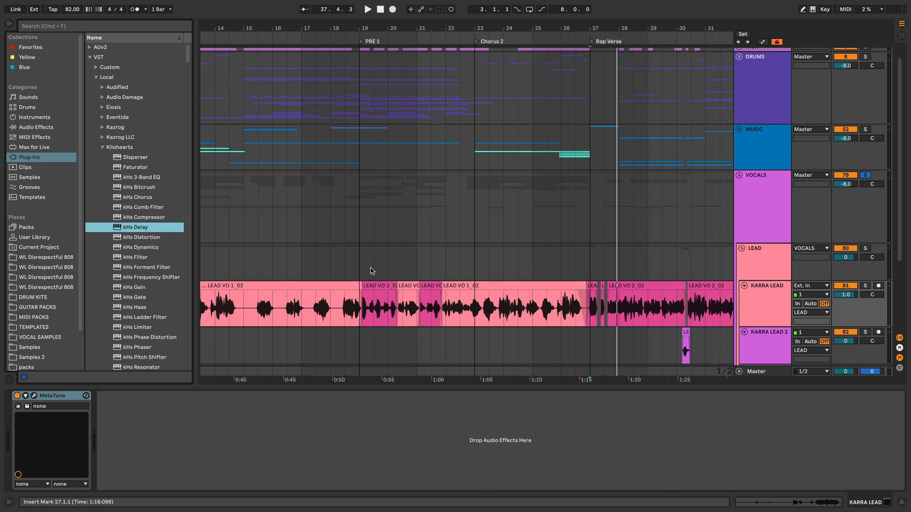
click(442, 312)
click(755, 272)
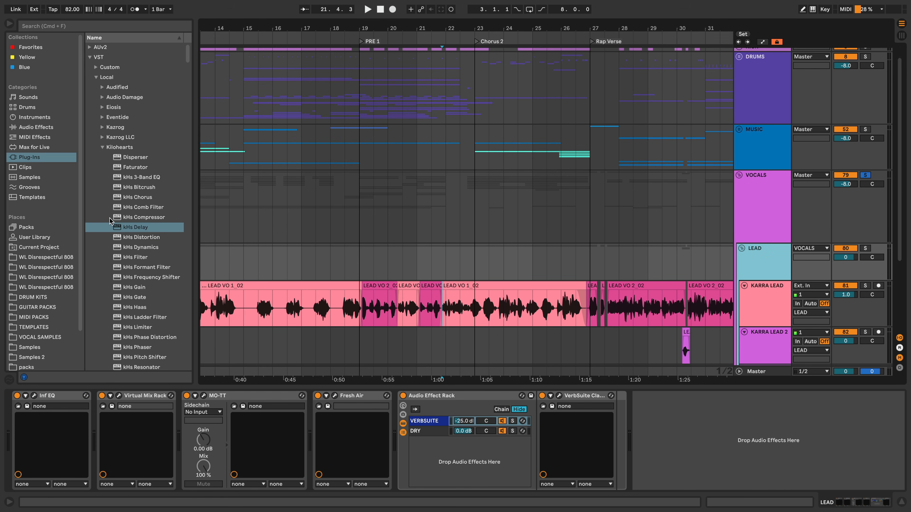
drag(127, 227, 451, 447)
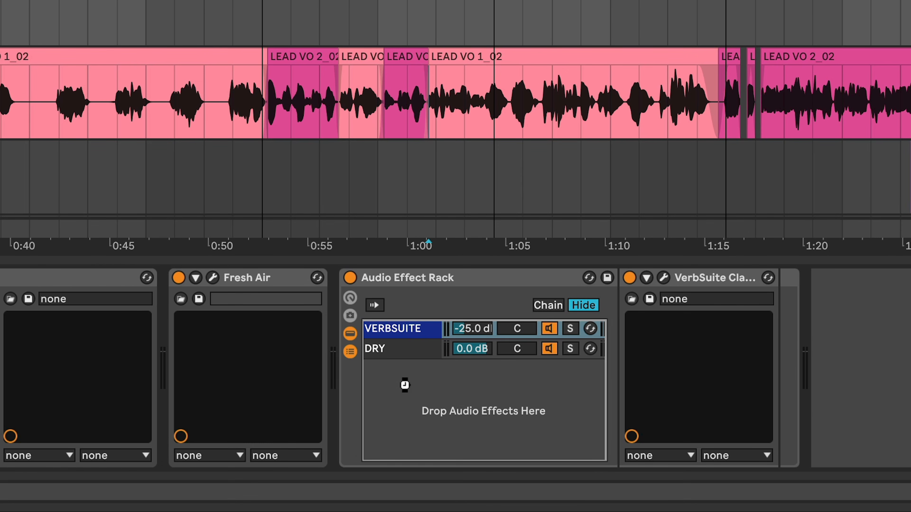
drag(404, 385, 407, 376)
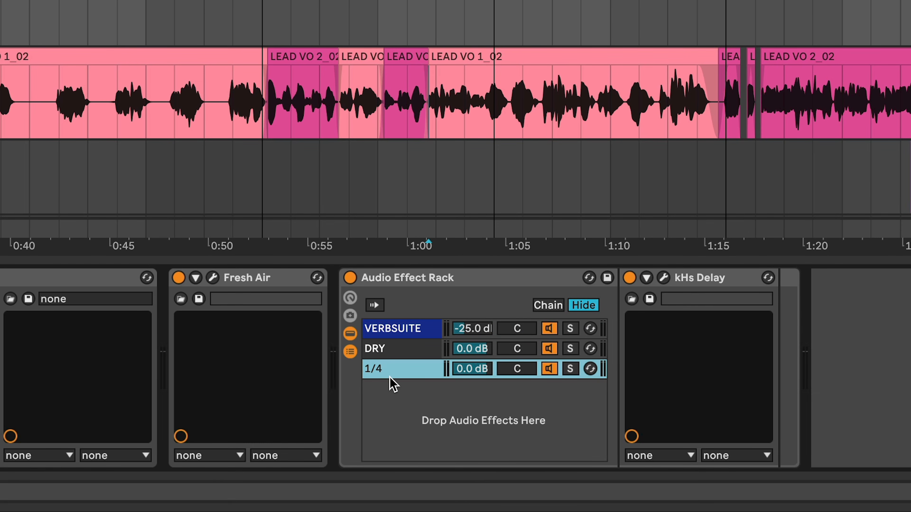
Step: Move the 1/4 chain above DRY and color it orange
drag(405, 368, 416, 354)
right_click(419, 351)
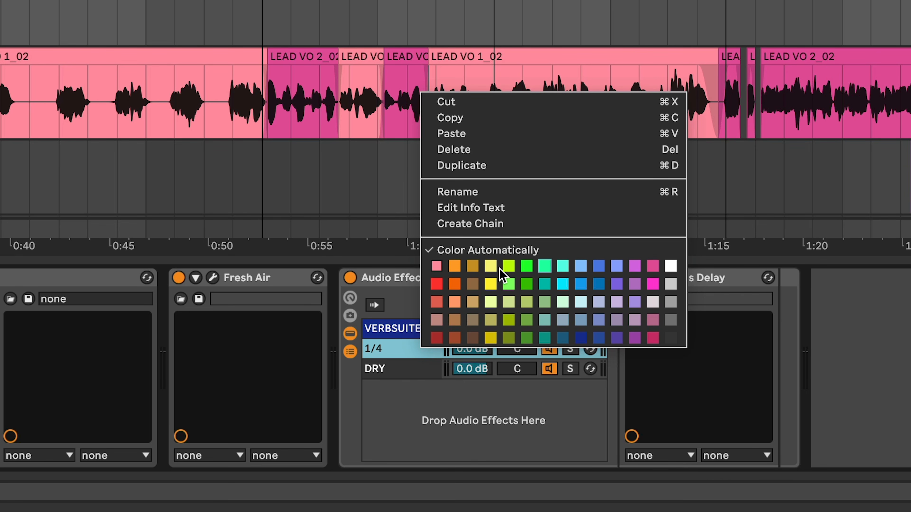
click(453, 267)
Step: Set the kHs Delay's synced time to 4/16 and reduce its Feedback
drag(2, 2, 240, 60)
click(287, 177)
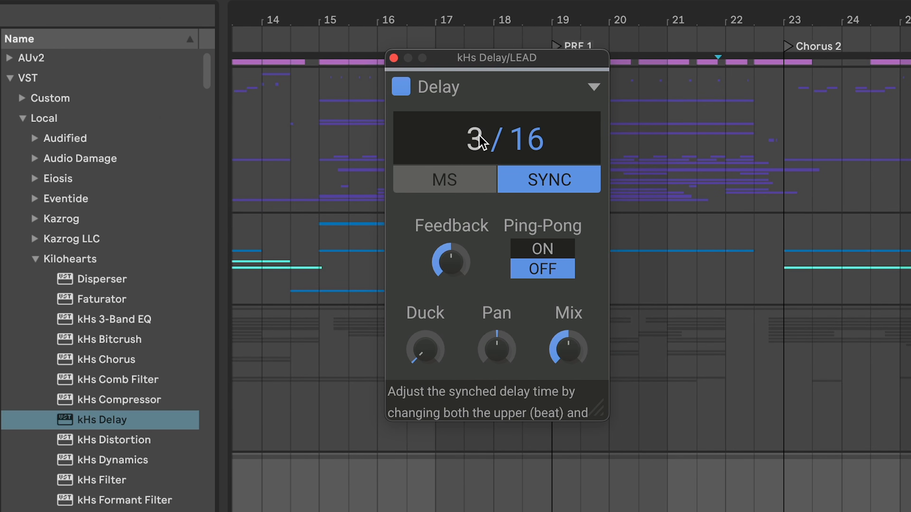
drag(213, 146, 214, 154)
drag(475, 139, 475, 131)
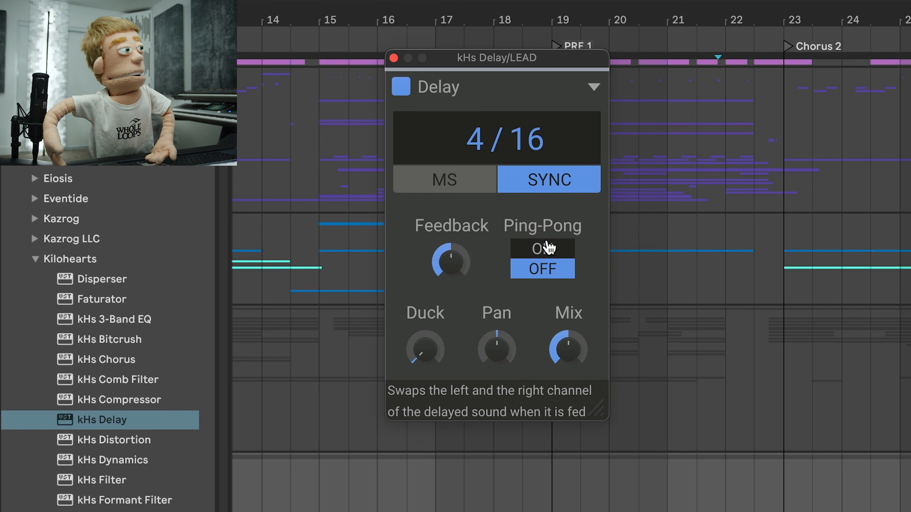
mouse_move(451, 262)
mouse_down()
mouse_move(451, 270)
mouse_move(462, 263)
mouse_up()
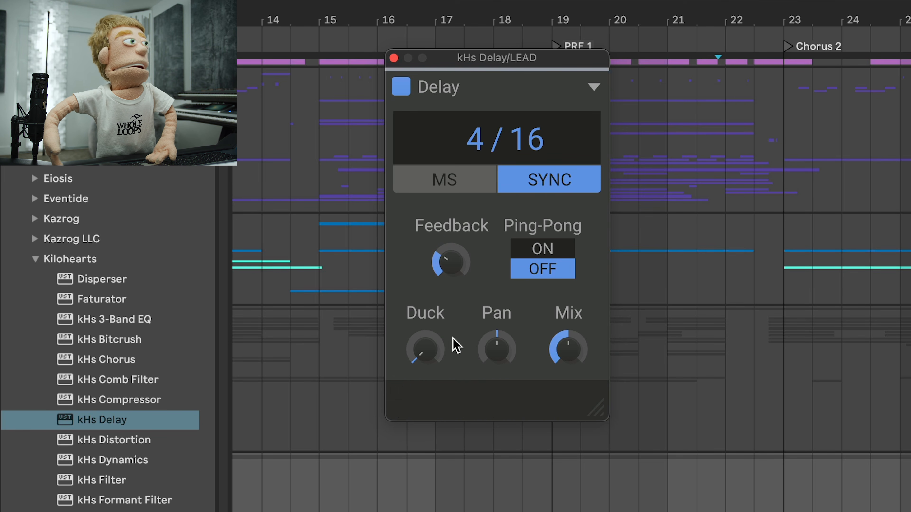
Step: Raise the kHs Delay's Duck amount to roughly a third and set its Mix fully wet
click(425, 348)
mouse_move(425, 348)
mouse_down()
mouse_move(425, 338)
mouse_move(423, 352)
mouse_up()
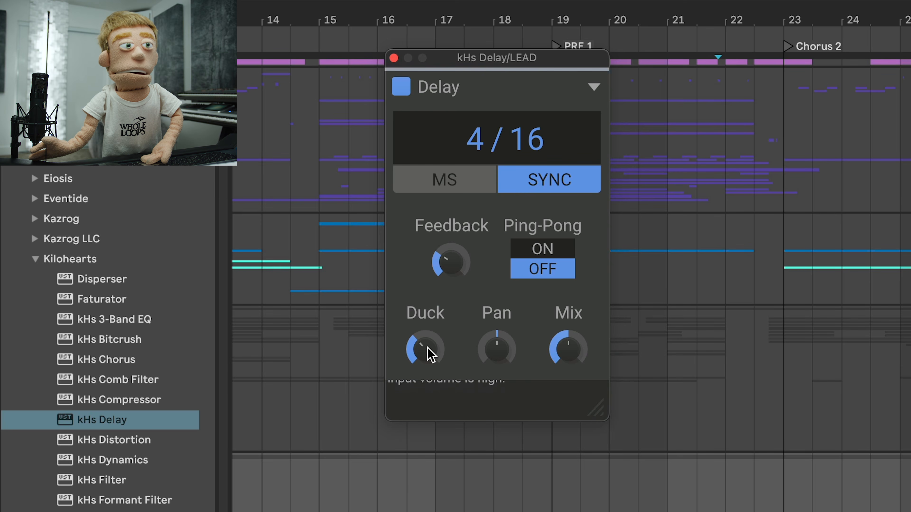
drag(429, 352, 429, 351)
drag(568, 348, 569, 346)
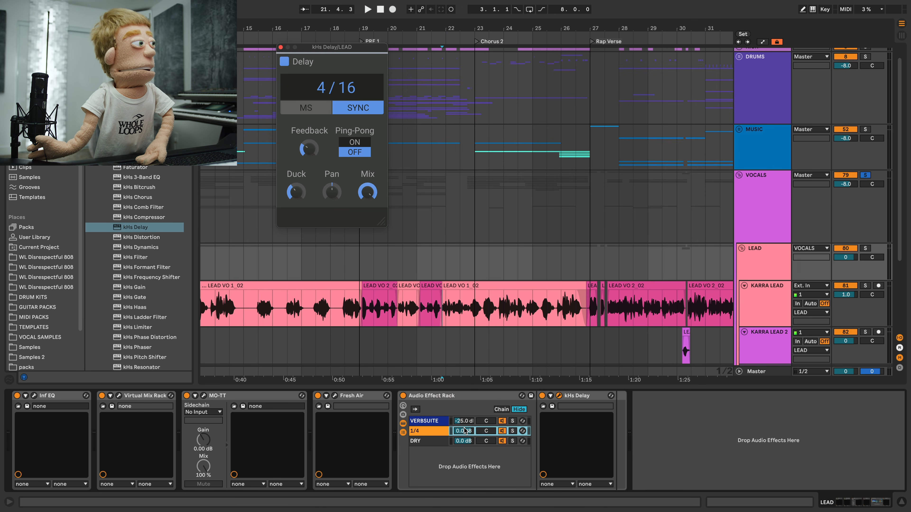
Step: Lower the 1/4 chain's volume to -16.2 dB and play the soloed vocals from bar 15 with the LEAD chain shown
drag(465, 431, 464, 431)
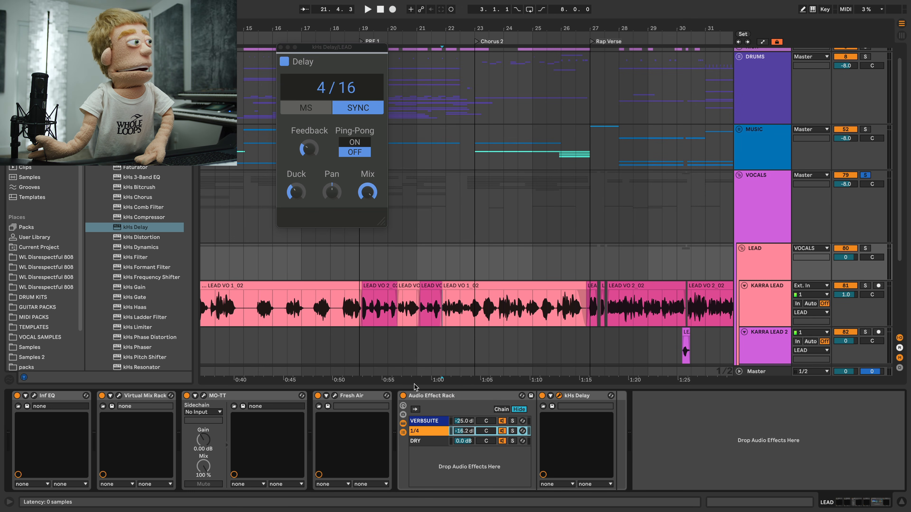
key(space)
click(769, 305)
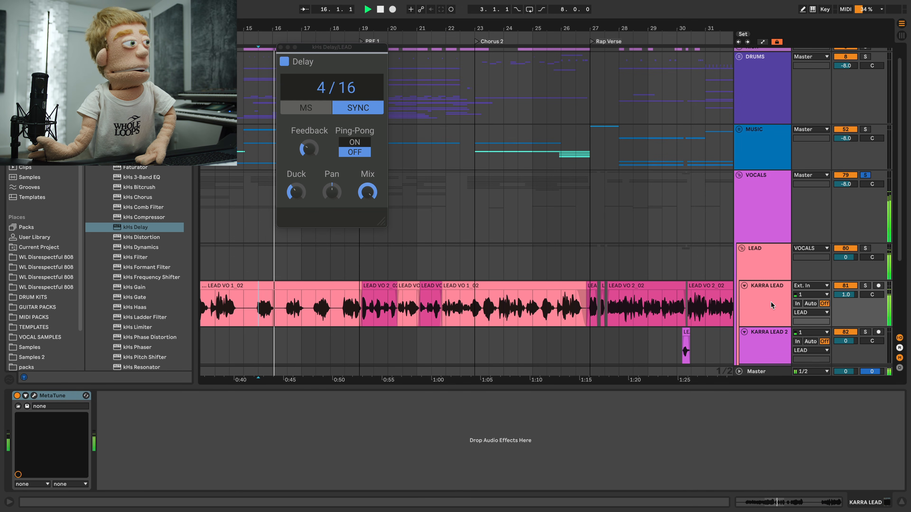
click(766, 268)
click(462, 433)
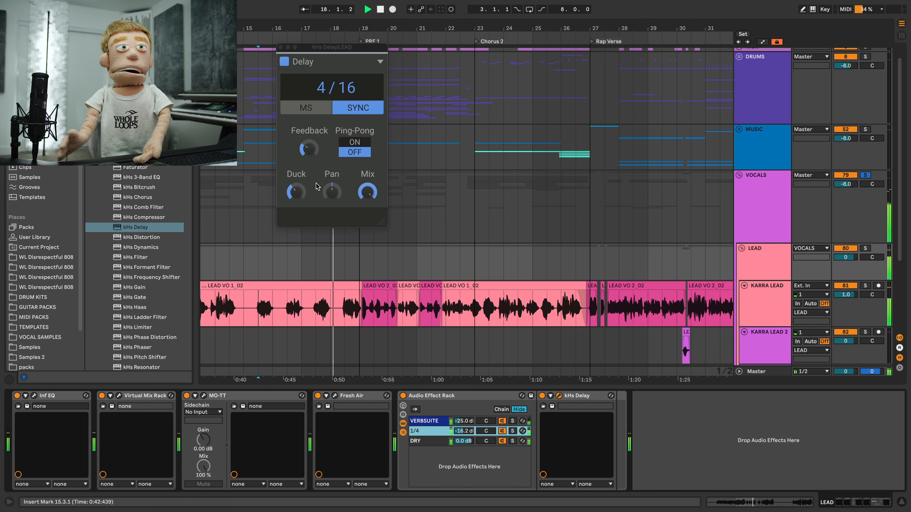
Step: Reduce the kHs Delay's Feedback further while the vocals play, and stop playback
click(301, 195)
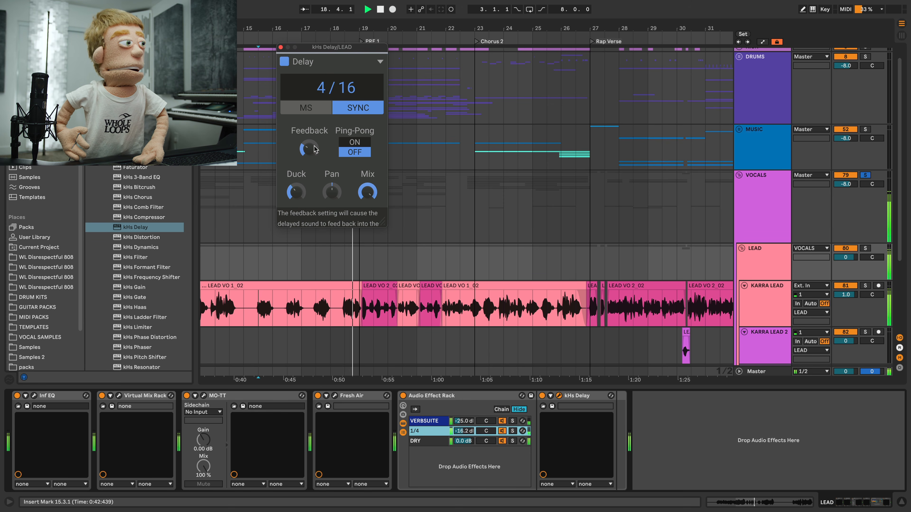
drag(313, 153, 313, 165)
key(space)
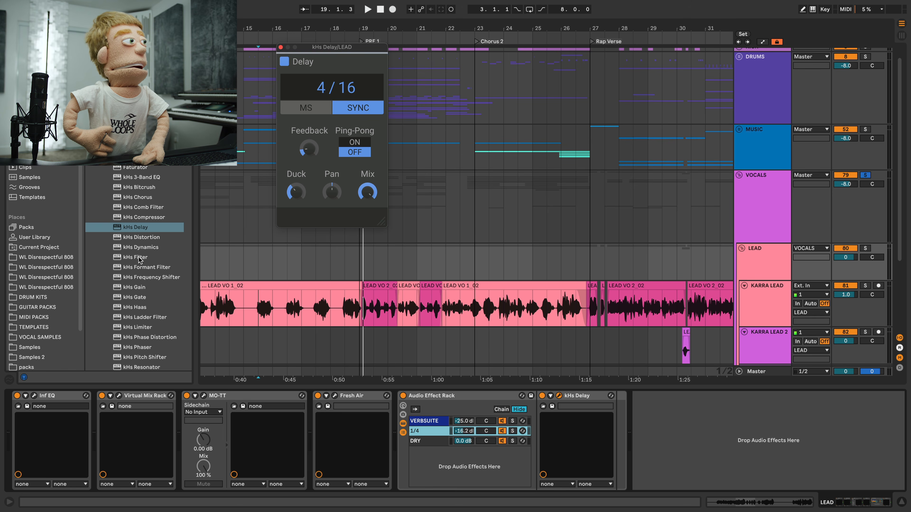
Step: Add kHs Filter after kHs Delay in the 1/4 chain and raise its low-pass Cutoff while the vocals play
drag(140, 259, 670, 396)
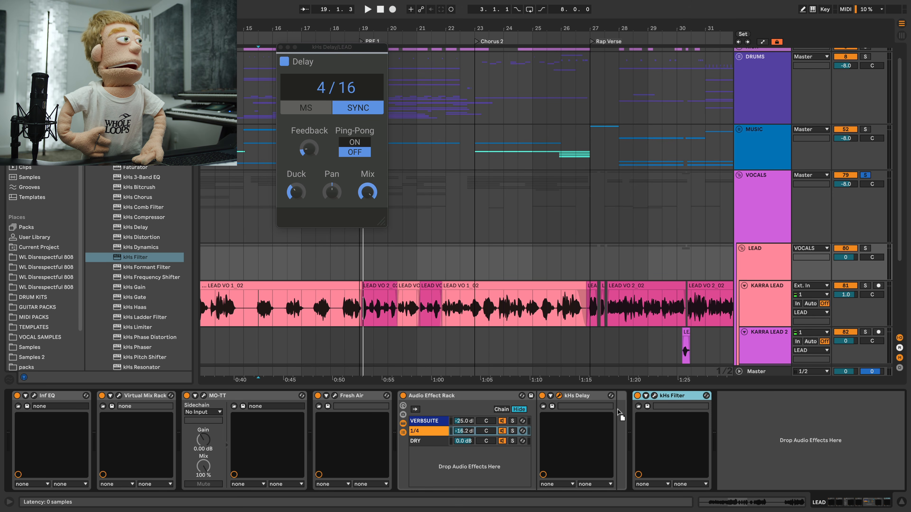
drag(619, 413, 634, 406)
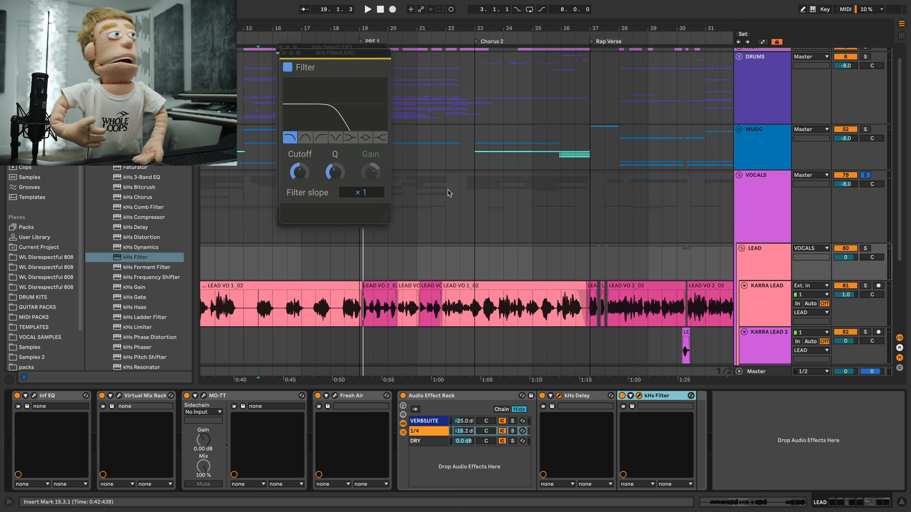
click(303, 171)
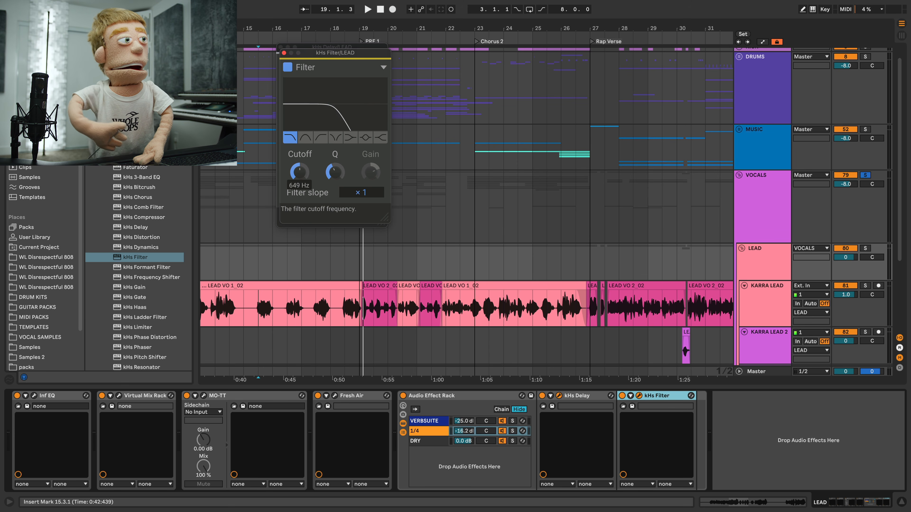
key(space)
mouse_move(300, 172)
mouse_down()
mouse_move(300, 149)
mouse_move(299, 175)
mouse_up()
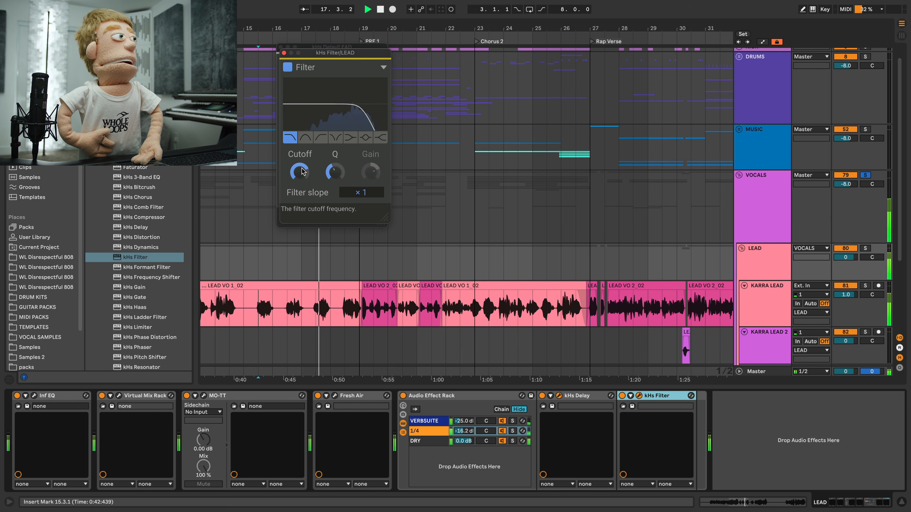
Step: Add kHs Reverb after kHs Filter in the 1/4 chain and close the open plug-in windows
scroll(150, 316, down, 3)
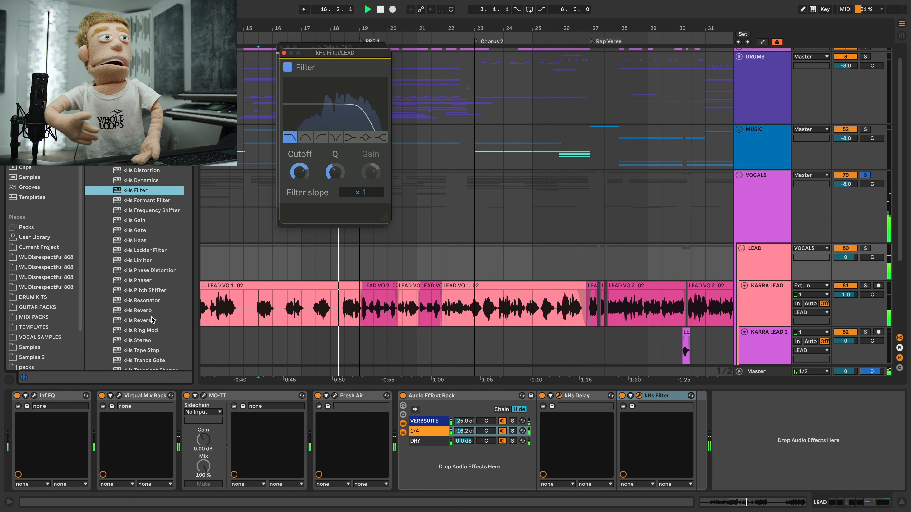
drag(147, 310, 235, 330)
drag(634, 387, 724, 425)
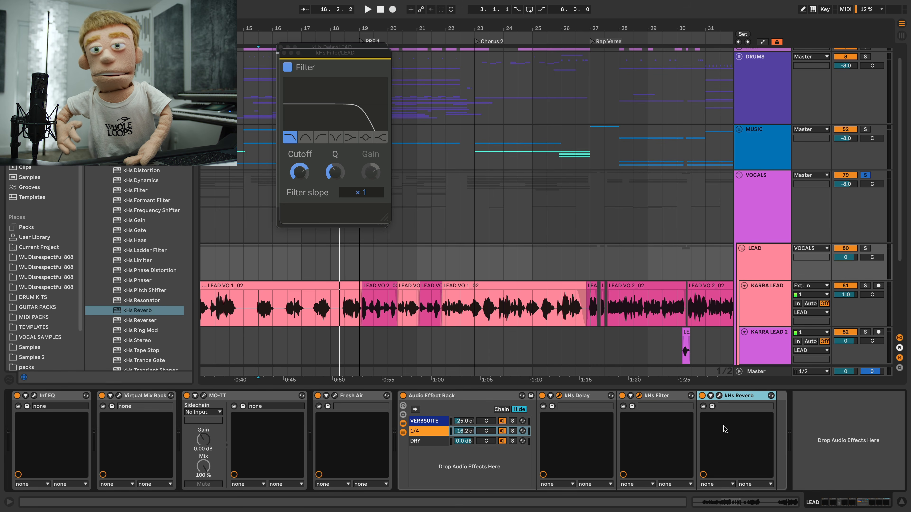
click(719, 396)
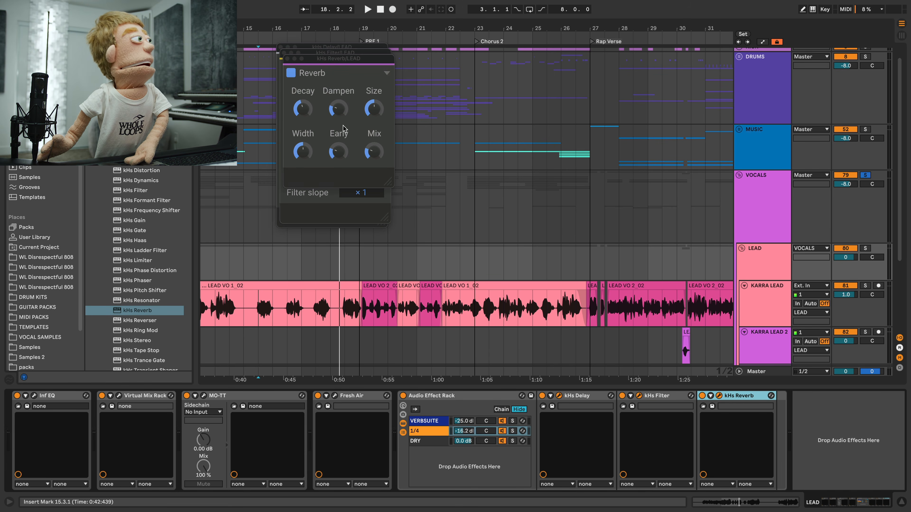
click(287, 58)
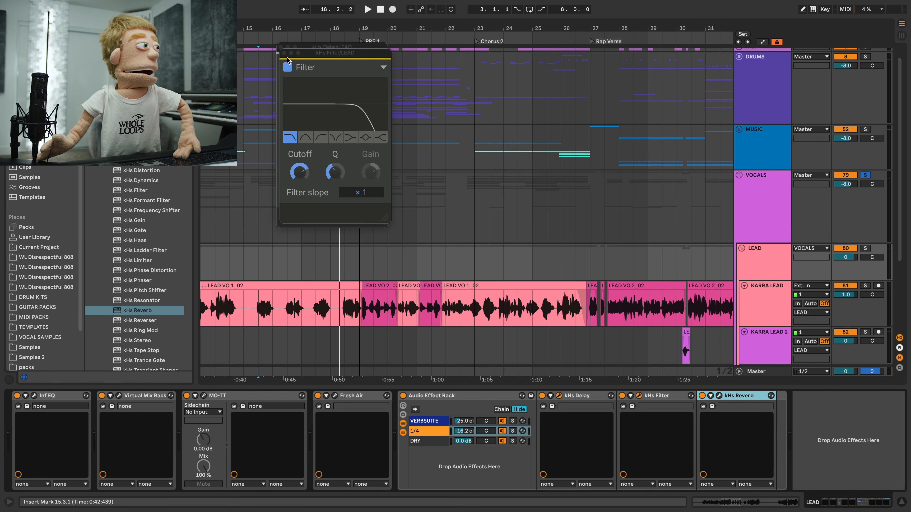
click(283, 52)
click(281, 47)
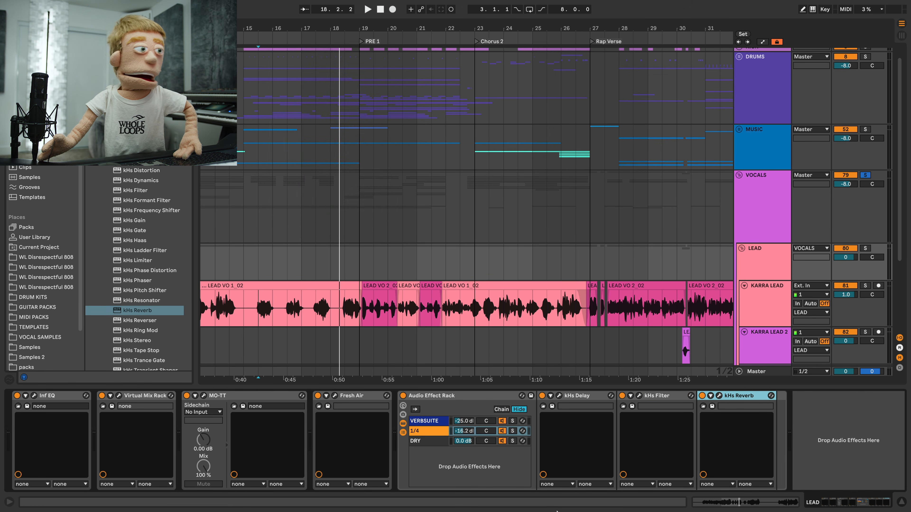
Step: Open kHs Reverb, play the vocals and bring its Mix down to a low, subtle amount
click(718, 396)
key(space)
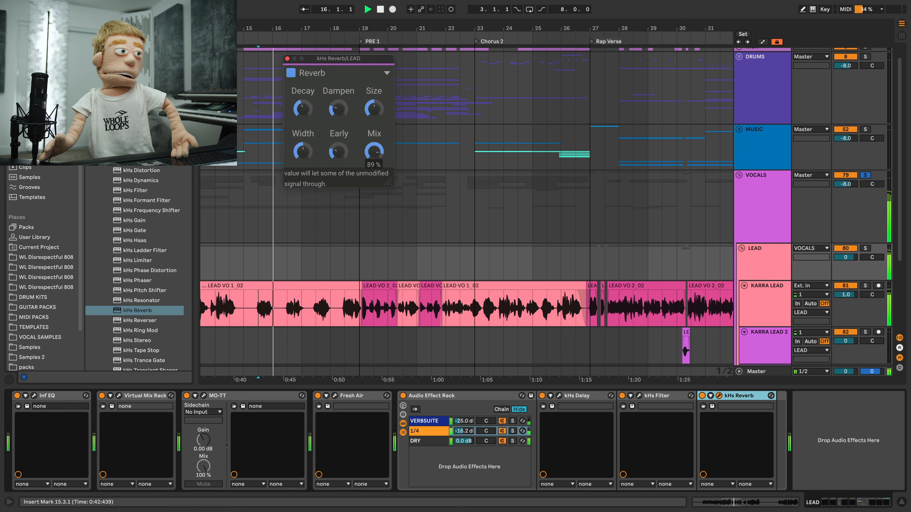
drag(374, 151, 374, 184)
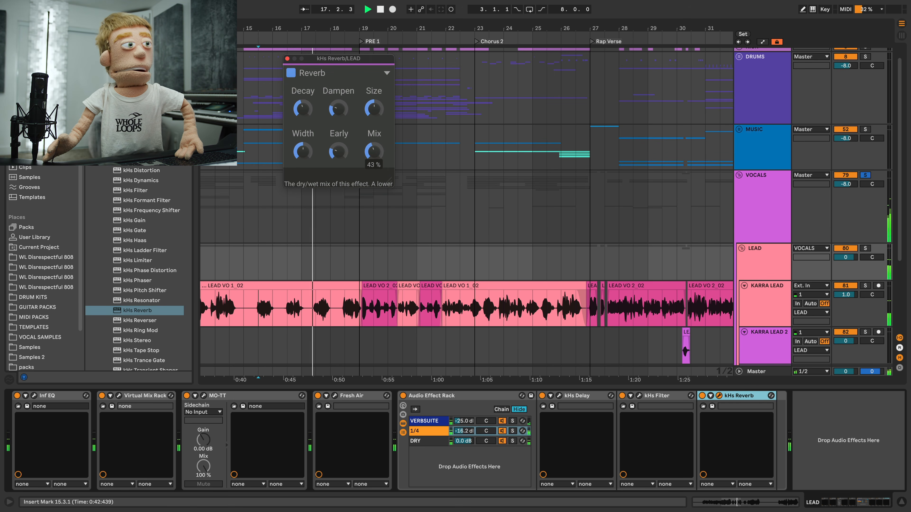
drag(374, 184, 374, 206)
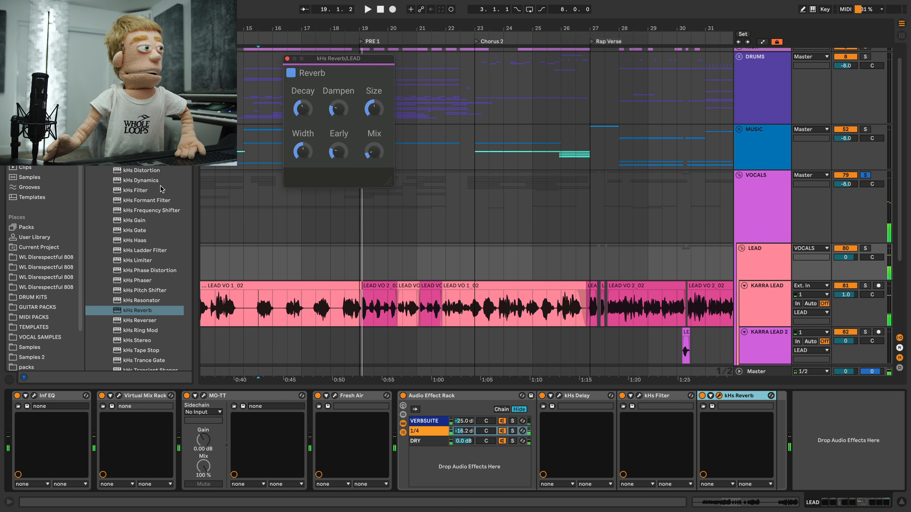
Step: Insert kHs Distortion before kHs Delay in the 1/4 chain
click(260, 319)
click(149, 174)
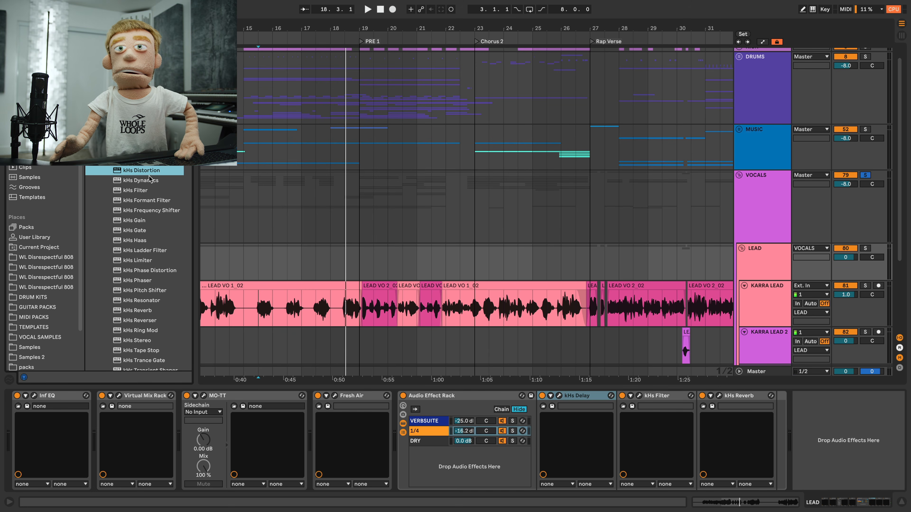
drag(536, 416, 549, 435)
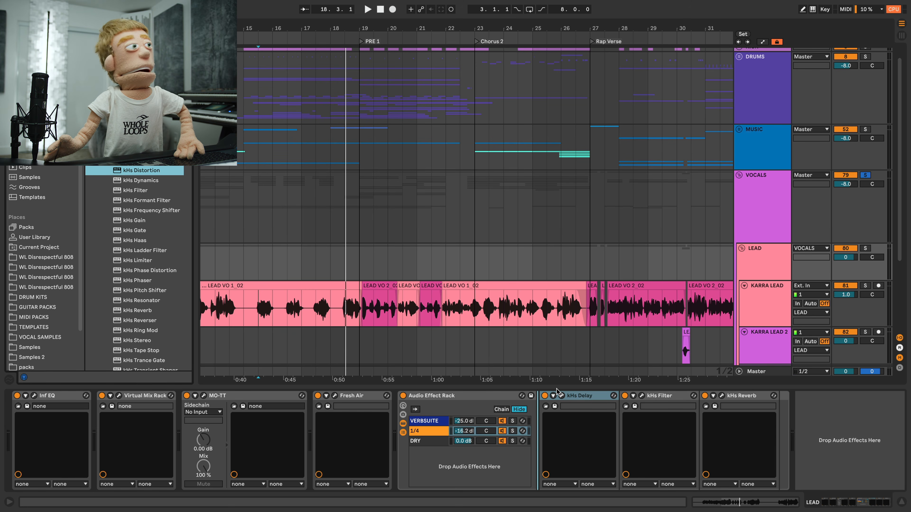
drag(557, 391, 555, 394)
Step: Play the vocals, adjust the overdrive distortion's Drive to a moderate amount and lower the 1/4 chain's volume to -20 dB
key(space)
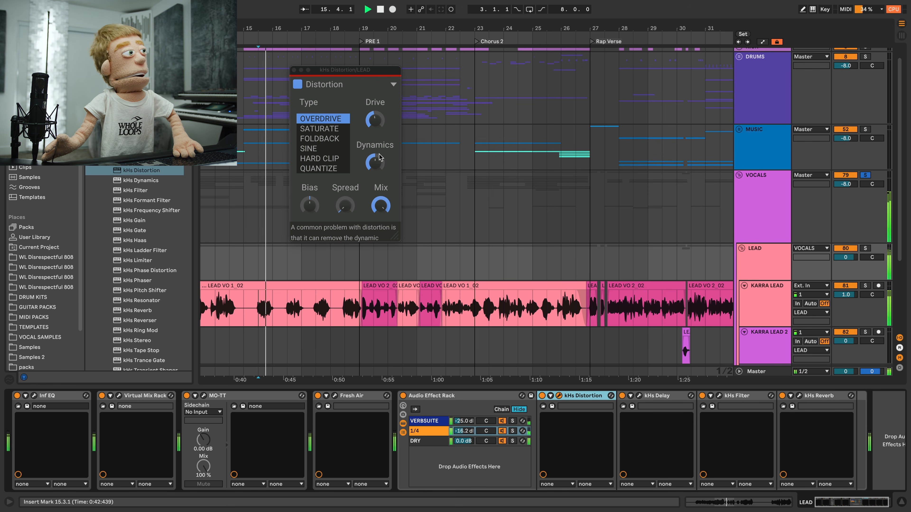
drag(375, 120, 374, 116)
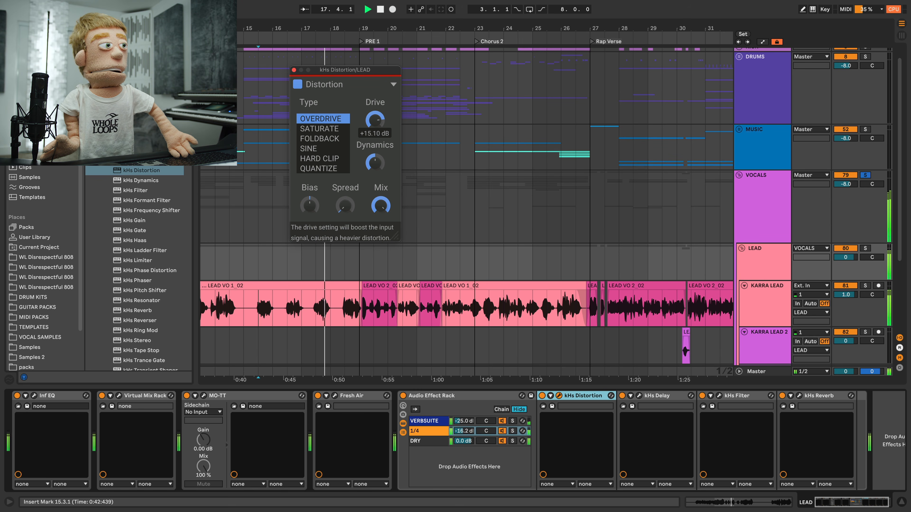
drag(375, 121, 374, 124)
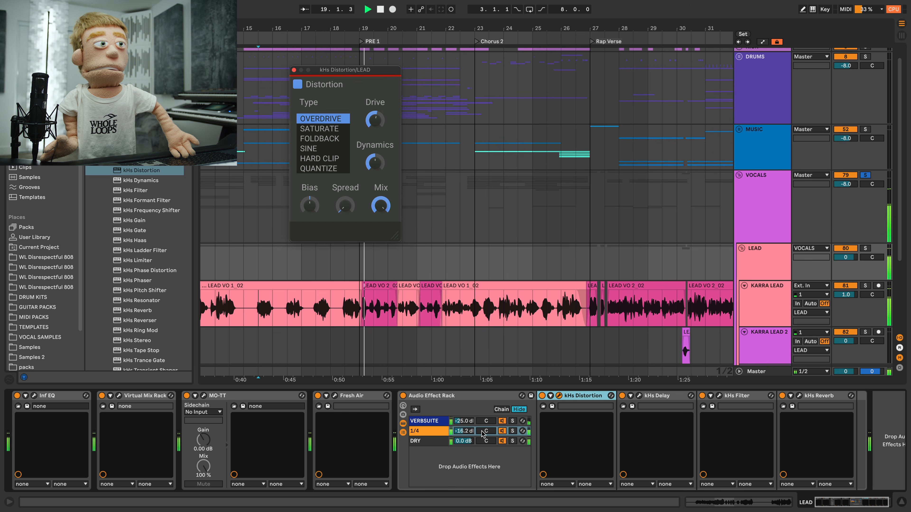
drag(464, 431, 463, 450)
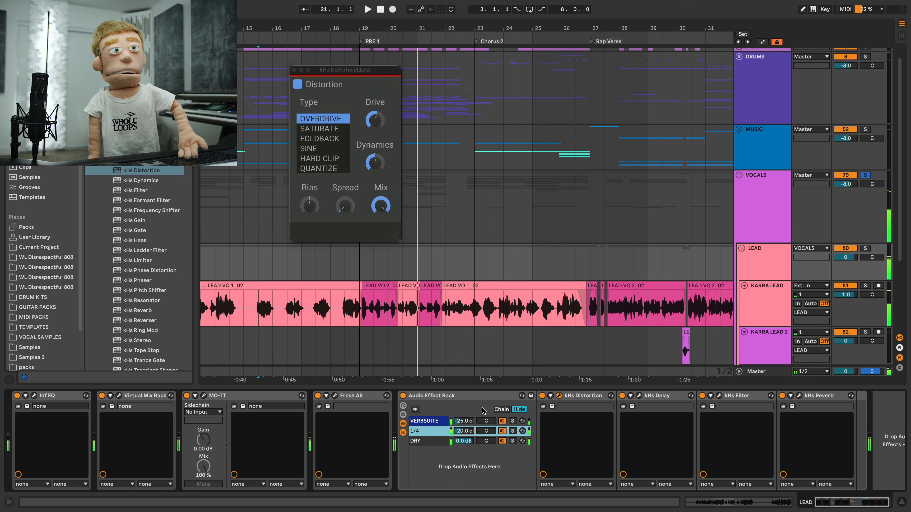
Step: Add kHs Stereo after kHs Reverb in the 1/4 chain and show its window in place of the distortion's
scroll(170, 239, down, 3)
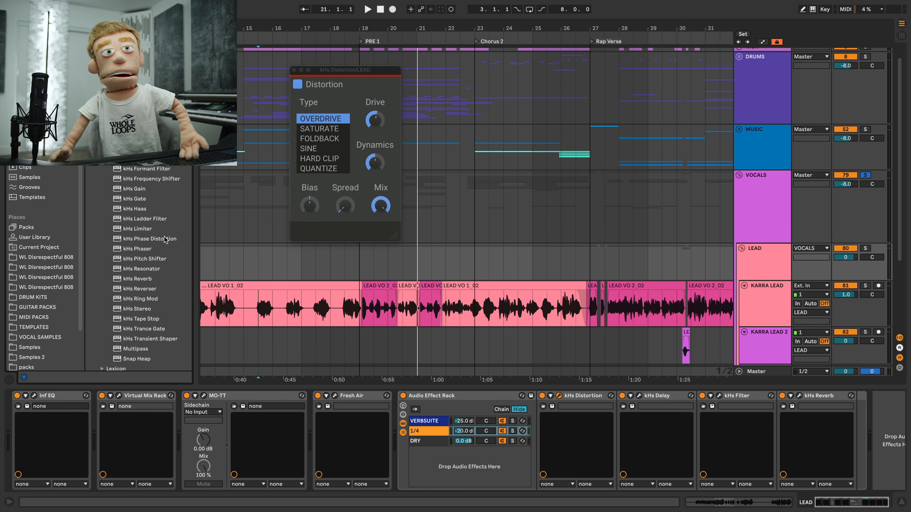
drag(156, 307, 857, 414)
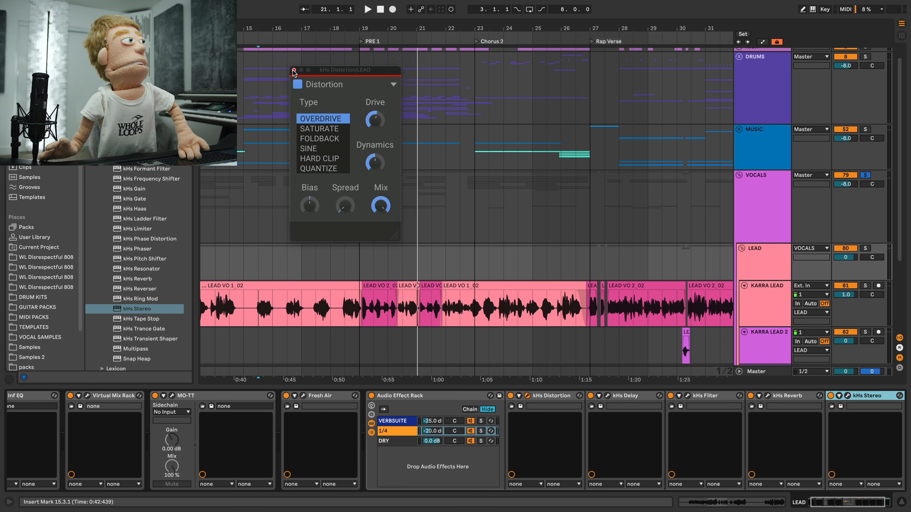
click(293, 70)
click(847, 396)
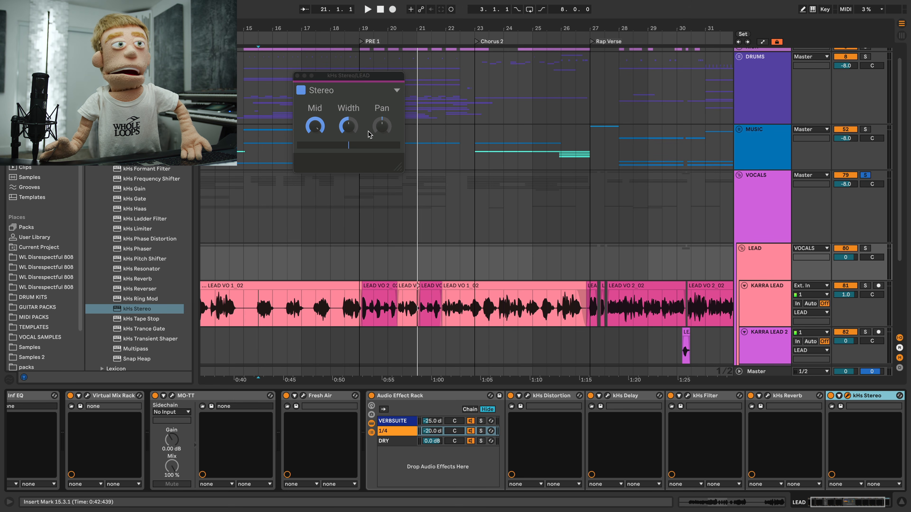
Step: Play the vocals from bar 14 and increase the Width in kHs Stereo to spread the delay
click(215, 307)
key(space)
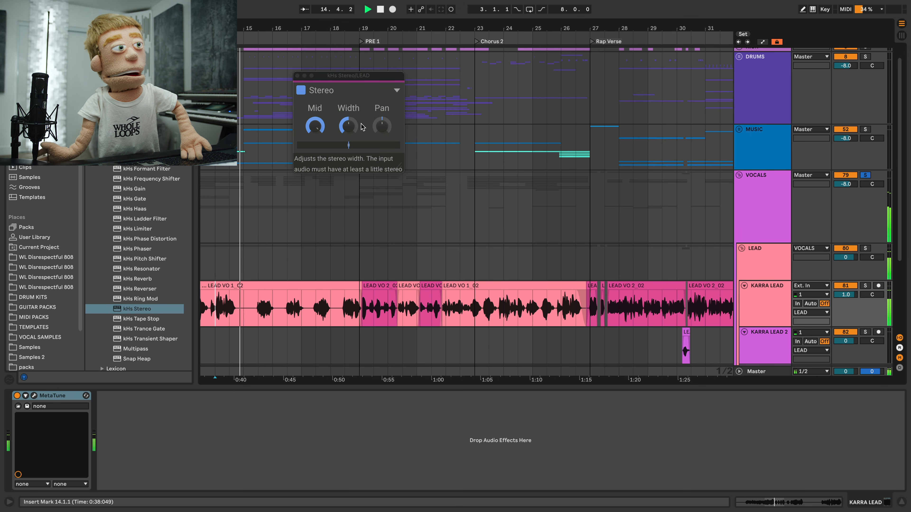
drag(348, 125, 348, 77)
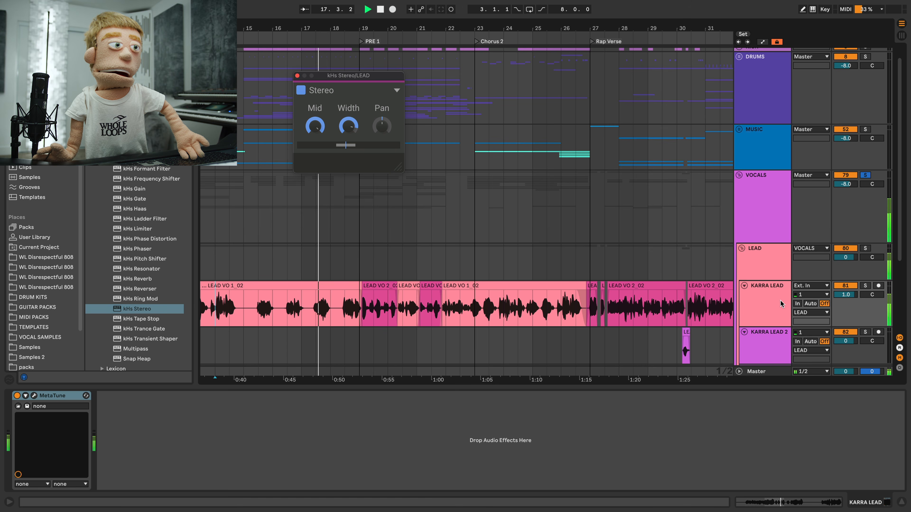
Step: Return to the LEAD group's effects and lower the 1/4 chain's volume to -25 dB
click(767, 305)
click(864, 503)
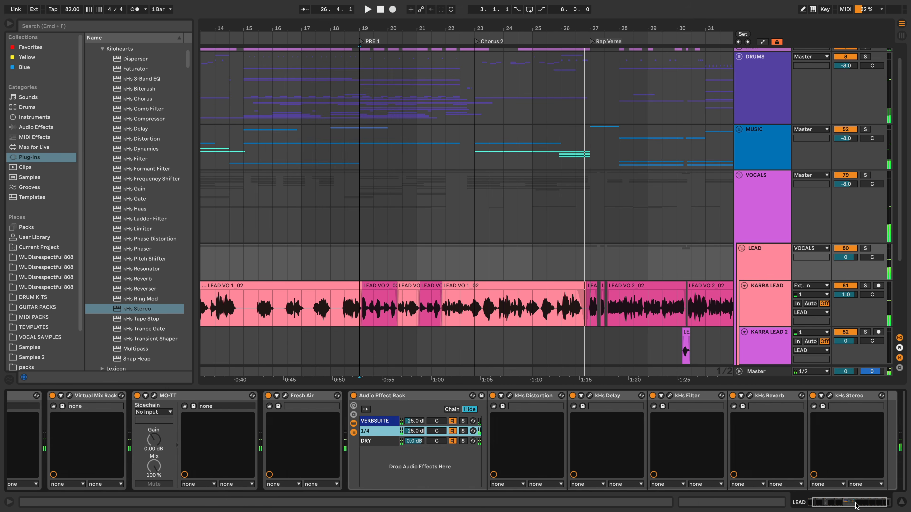
drag(855, 504, 861, 505)
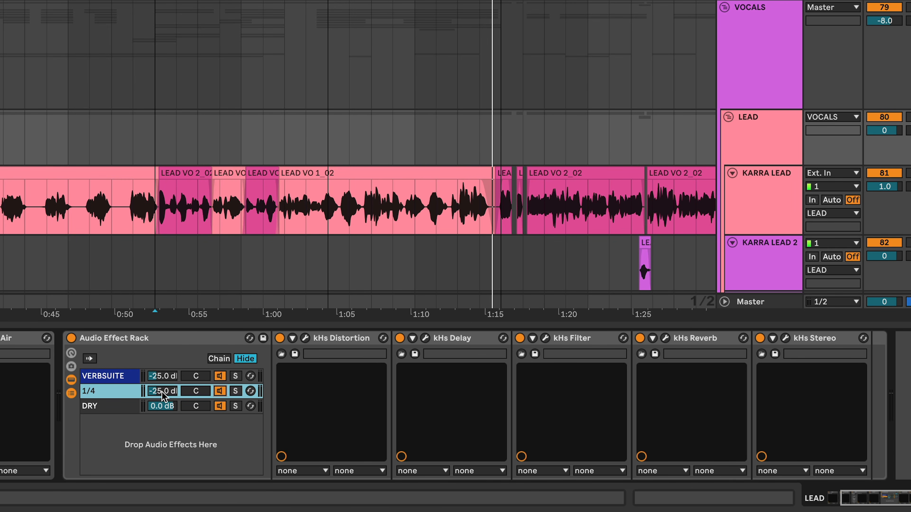
Step: Paste the LEAD group's copied effects, including the parallel rack, onto the STACKS group and place the insert mark at bar 5
click(116, 409)
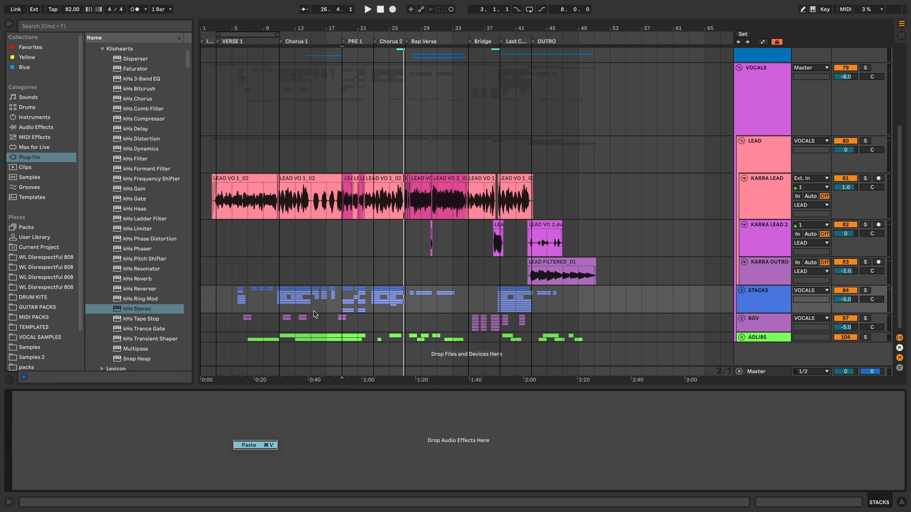
key(super+v)
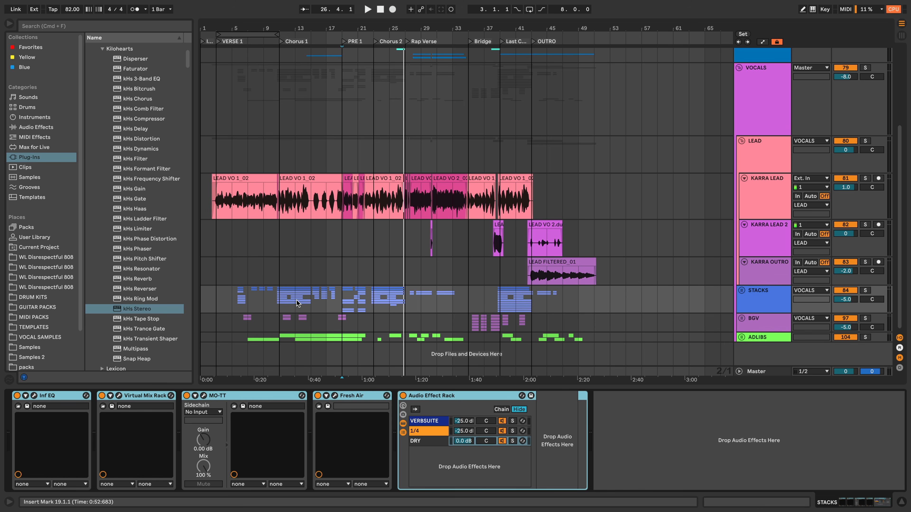
click(234, 299)
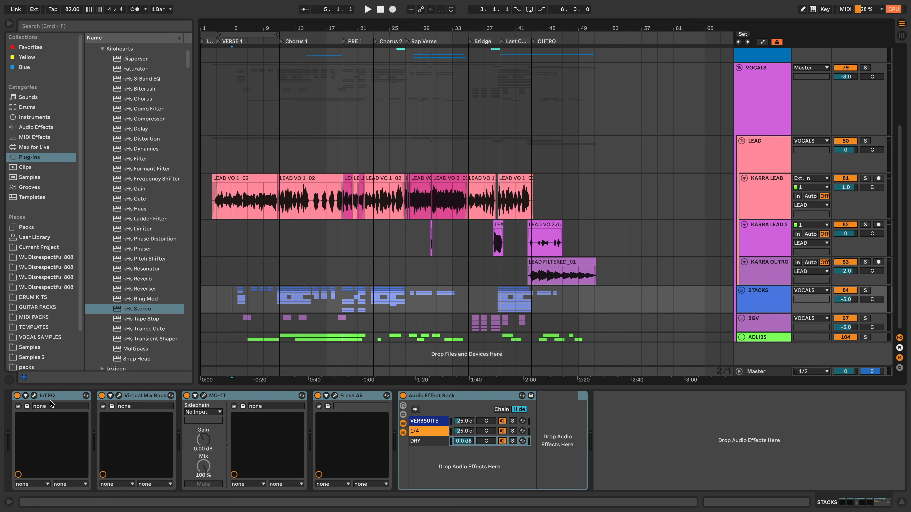
Step: Set the STACKS Infinity EQ's low cut to 108 Hz and add a high shelf of -2.34 dB at 7.74 kHz
click(34, 396)
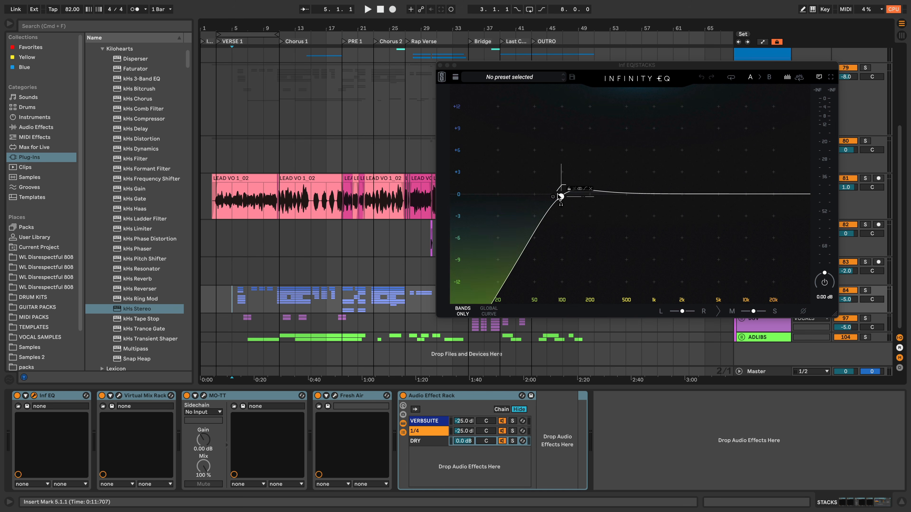
drag(560, 196, 566, 199)
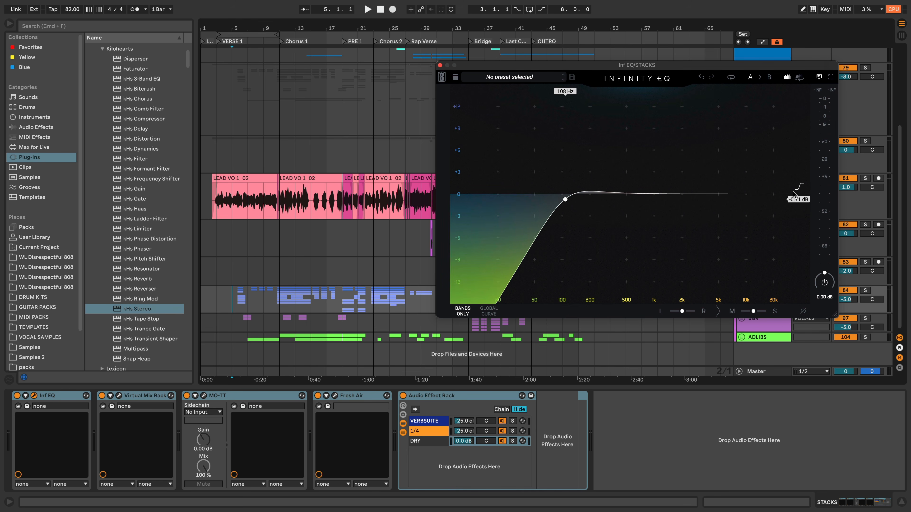
drag(793, 194, 735, 210)
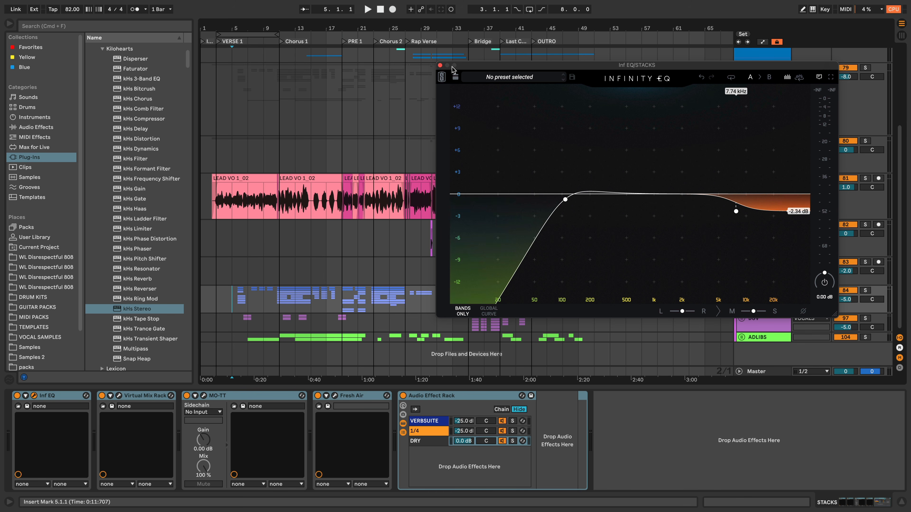
click(440, 65)
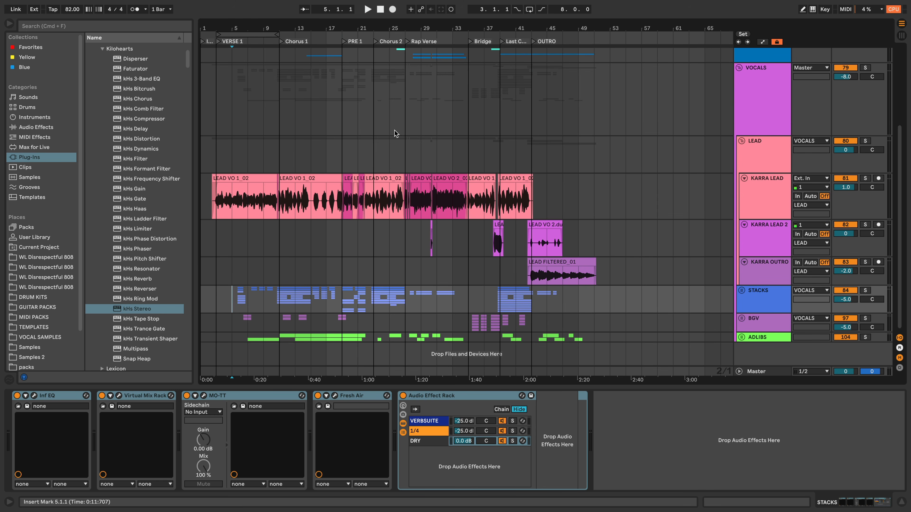
Step: Review the module settings in the Virtual Mix Rack on STACKS and close its window
click(129, 396)
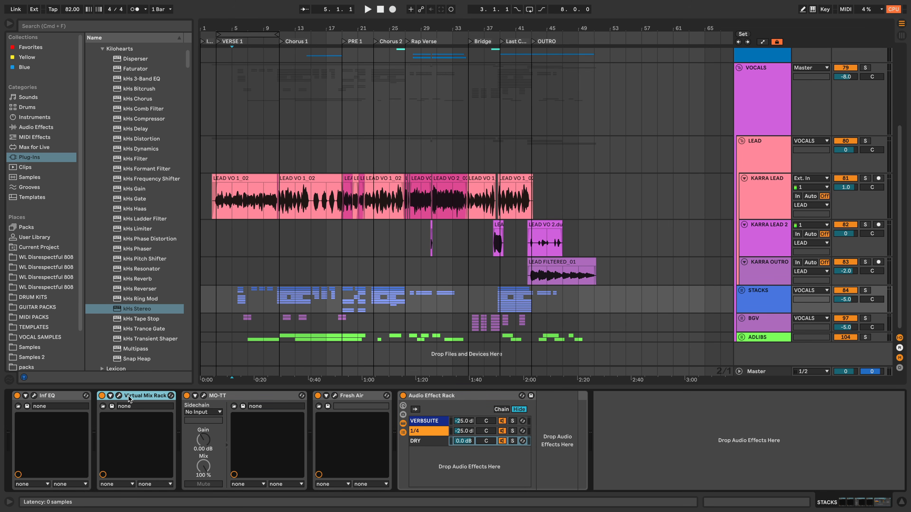
click(119, 396)
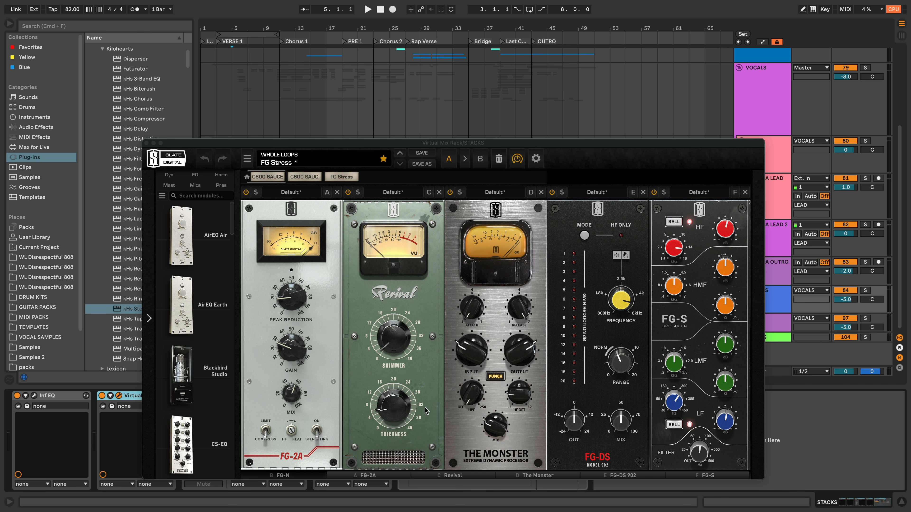
click(494, 425)
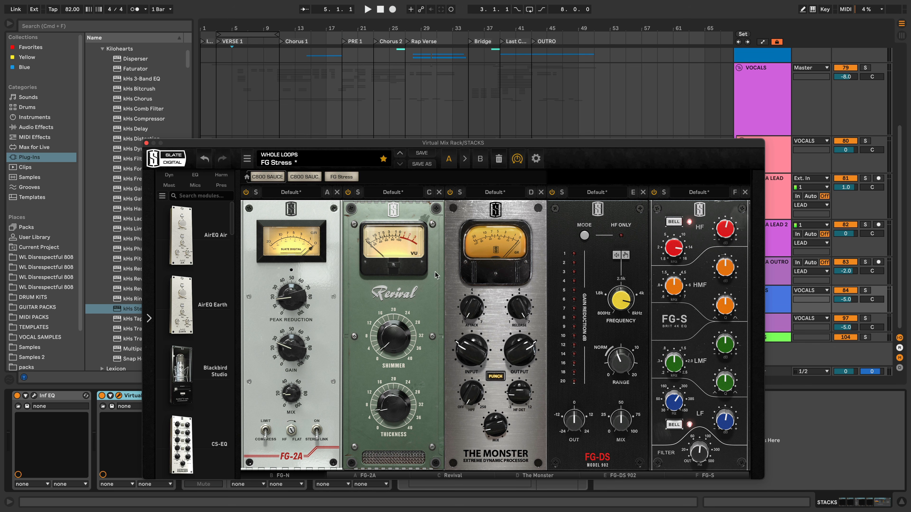
drag(379, 142, 390, 27)
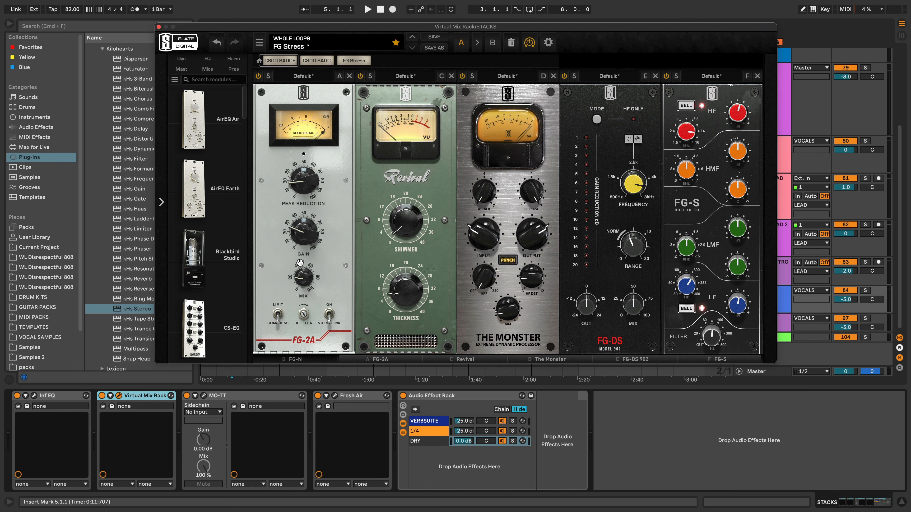
click(159, 26)
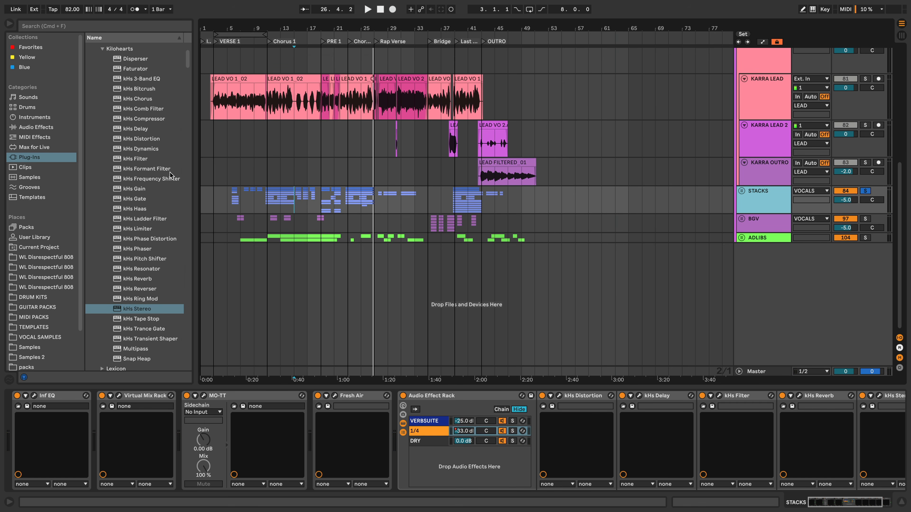
Step: Add kHs Delay to the STACKS rack as a new chain named SLAP, above DRY, and show its settings
drag(141, 127, 443, 444)
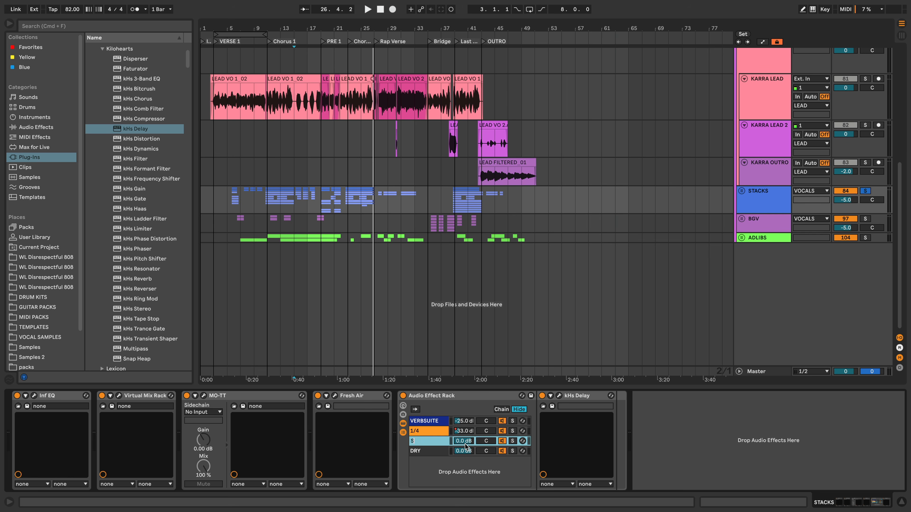
click(559, 396)
click(283, 300)
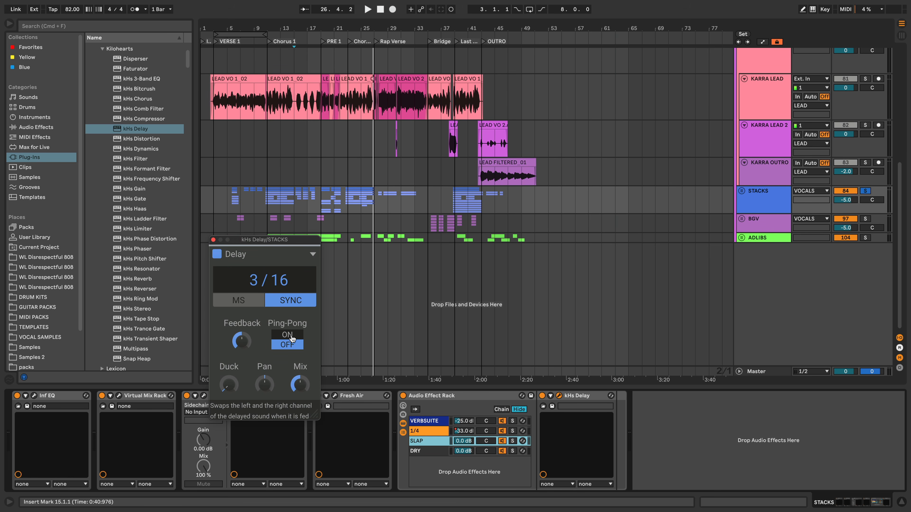
Step: Turn on Ping-Pong in the SLAP delay, lower its Feedback and set an unsynced delay time of 75.5 ms
click(287, 335)
drag(241, 341, 242, 366)
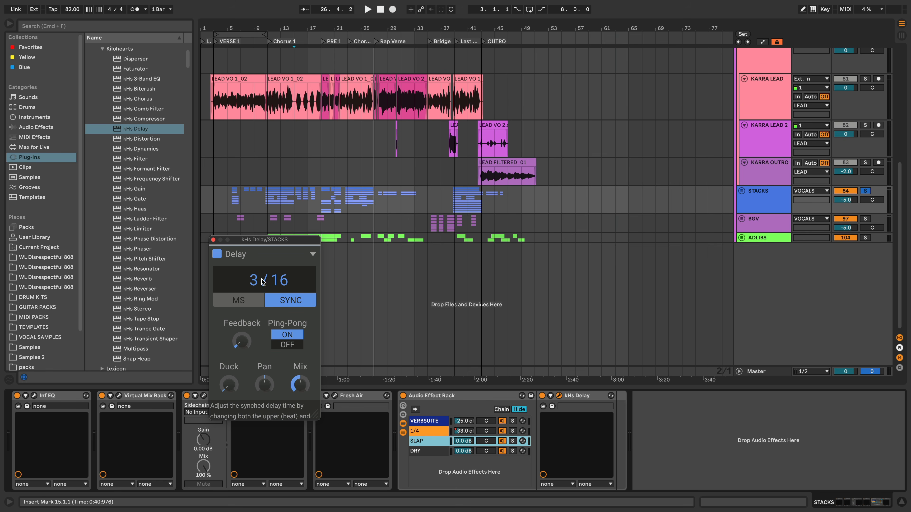
click(238, 300)
drag(264, 280, 265, 285)
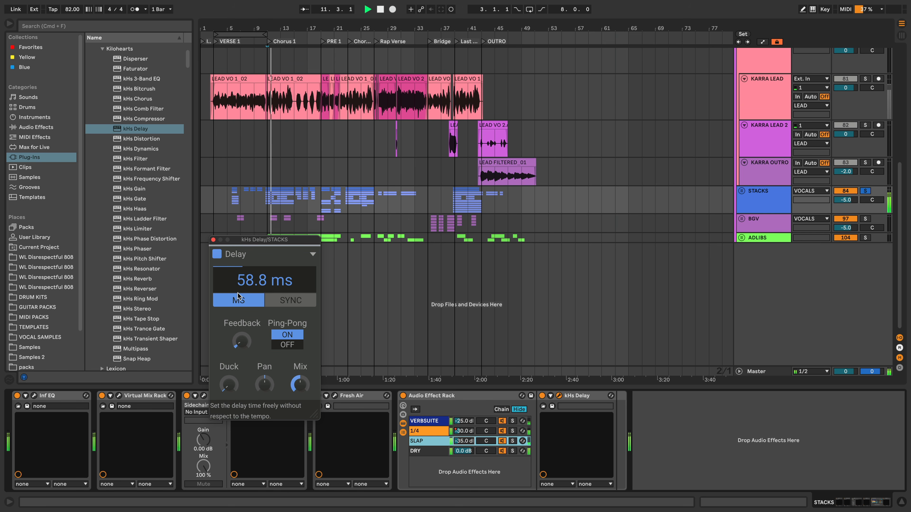
drag(244, 285, 243, 278)
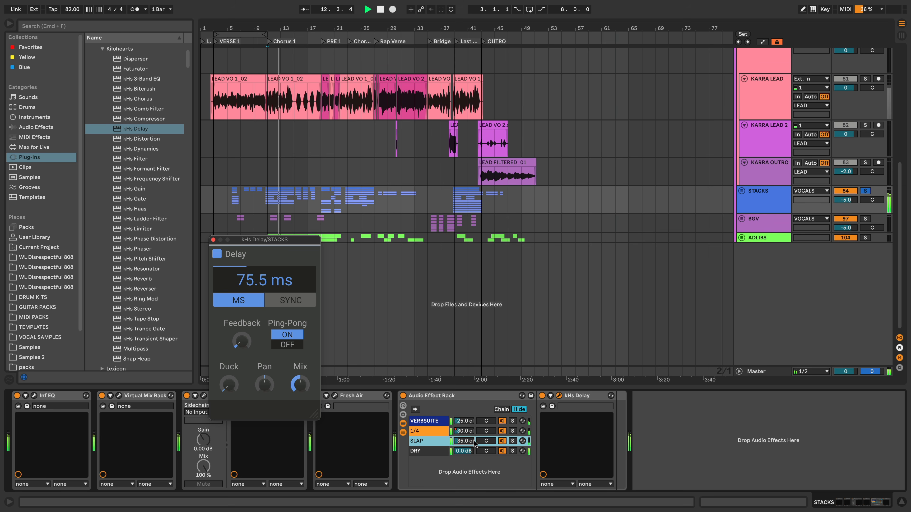
Step: Balance the delays against the full mix with STACKS unsoloed, setting SLAP to -18.4 dB and 1/4 to -33 dB
drag(474, 443, 473, 440)
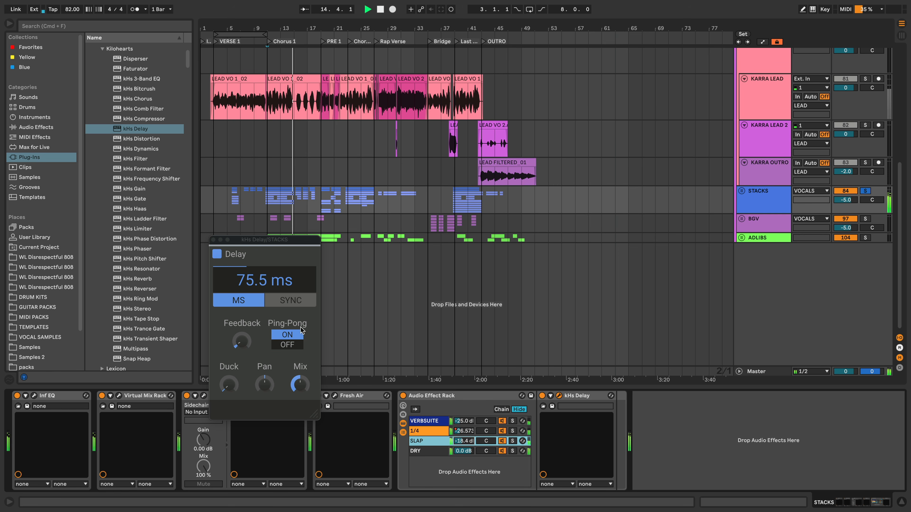
click(214, 240)
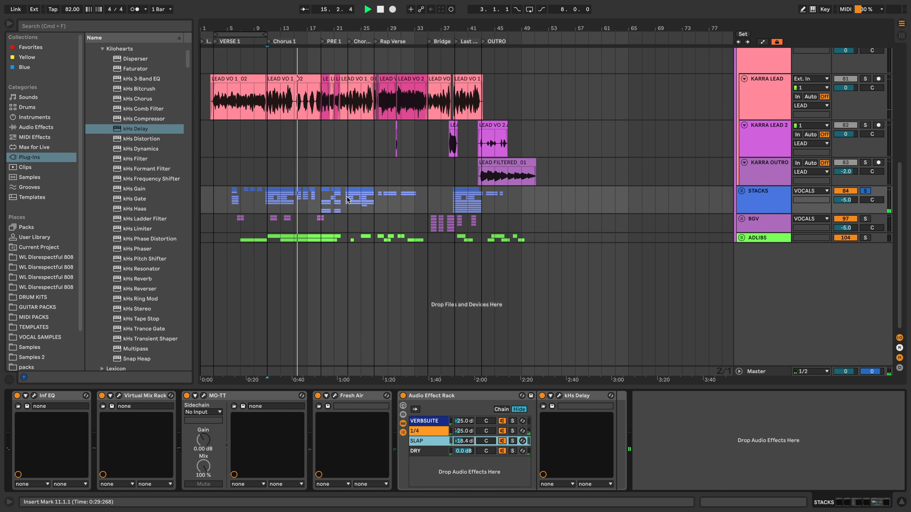
click(865, 192)
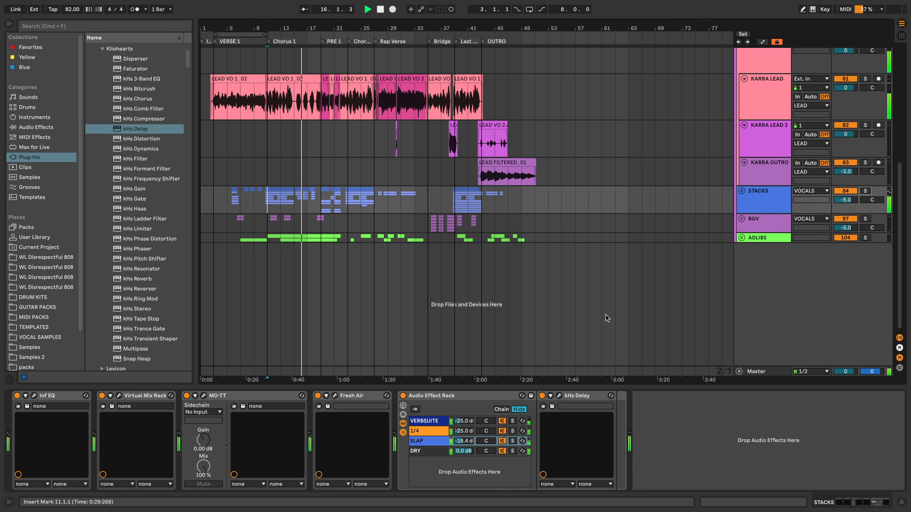
drag(464, 440, 463, 431)
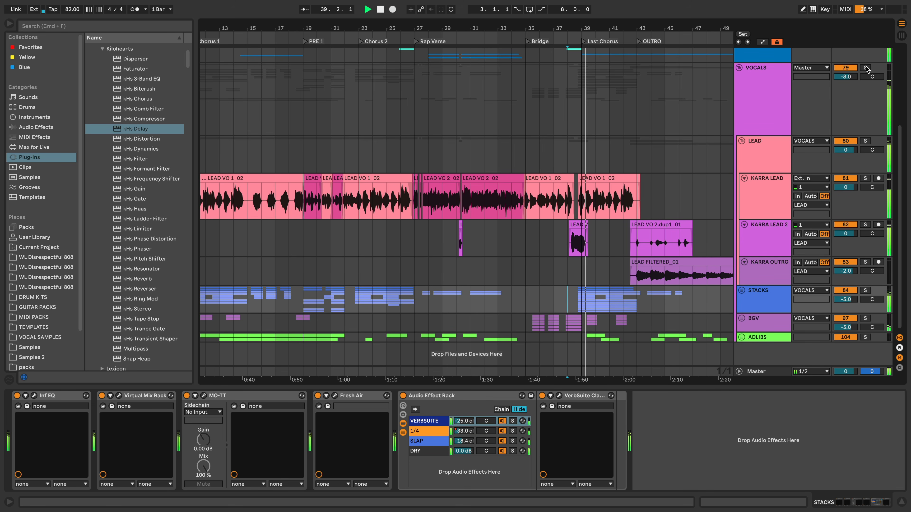
Step: Select all the effects on STACKS and toggle them during playback to compare the processed and unprocessed vocals
click(460, 396)
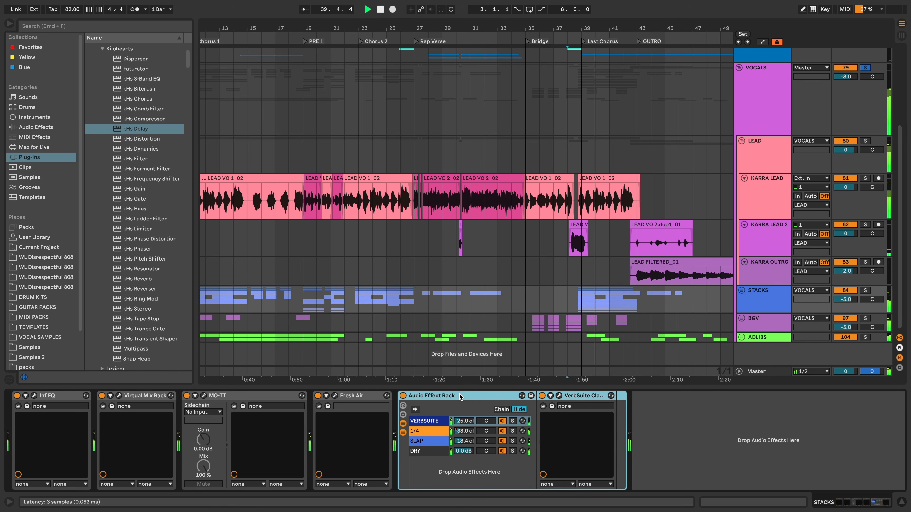
shift+click(320, 395)
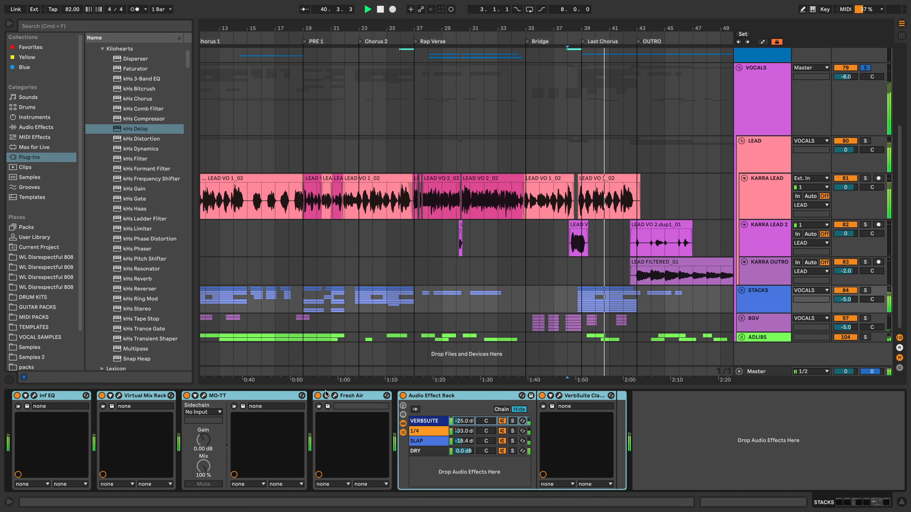
key(0)
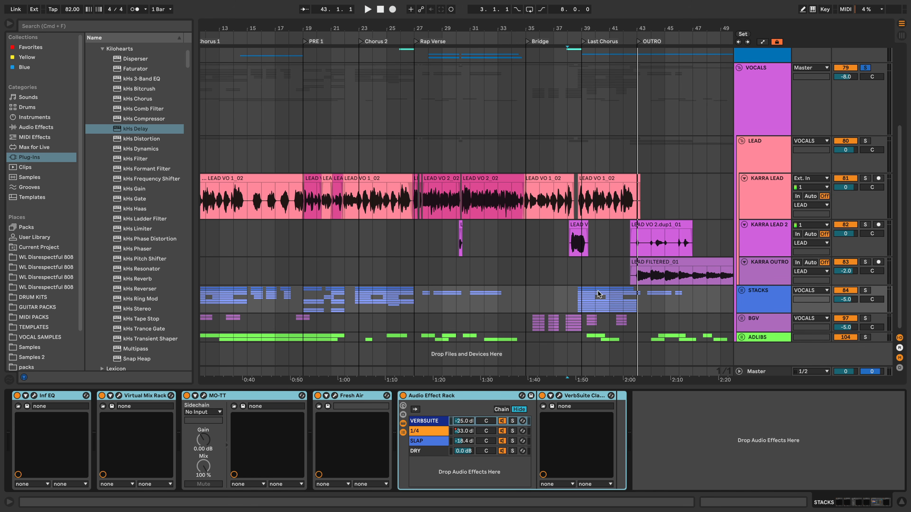
Step: Unfold the STACKS group to review its doubles and harmonies and the effect on DOUBLE L, and fold it again
click(742, 290)
scroll(743, 289, down, 4)
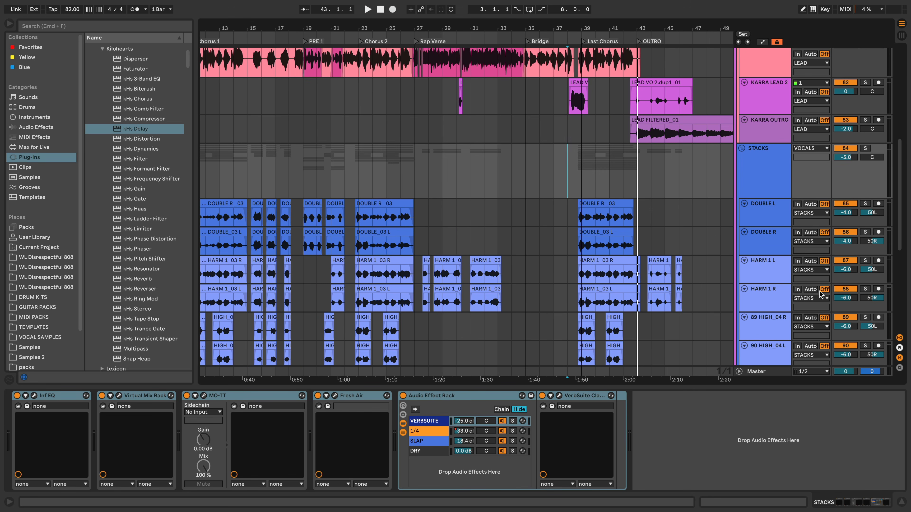
scroll(821, 295, down, 2)
click(567, 186)
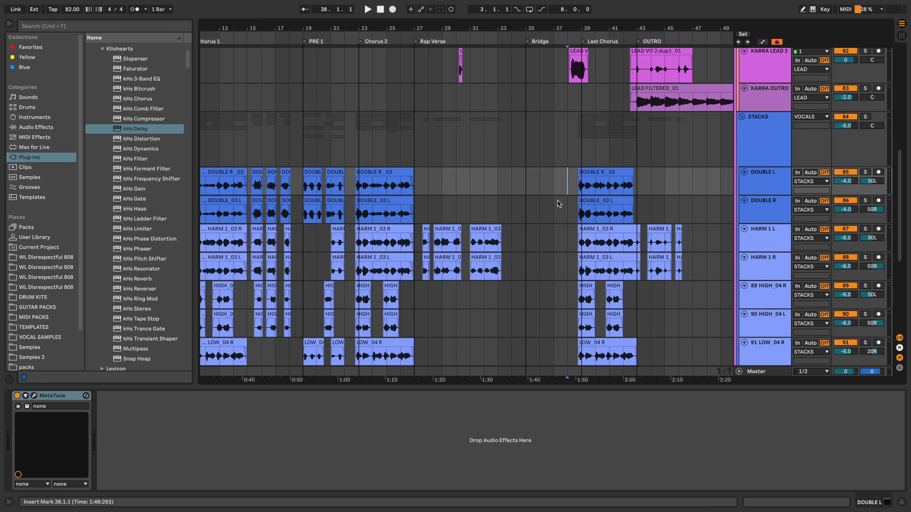
scroll(645, 192, up, 2)
click(743, 156)
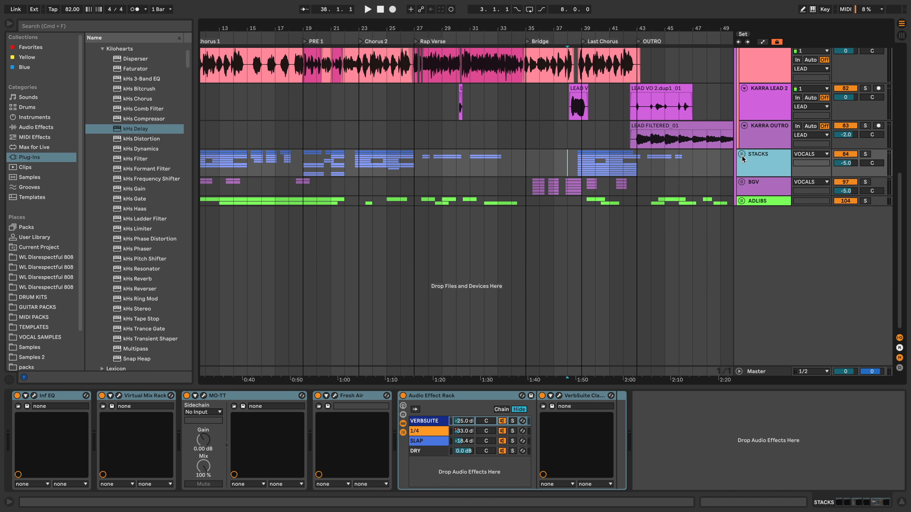
click(741, 155)
Step: Copy the STACKS group's effects and paste them onto the BGV group
click(762, 181)
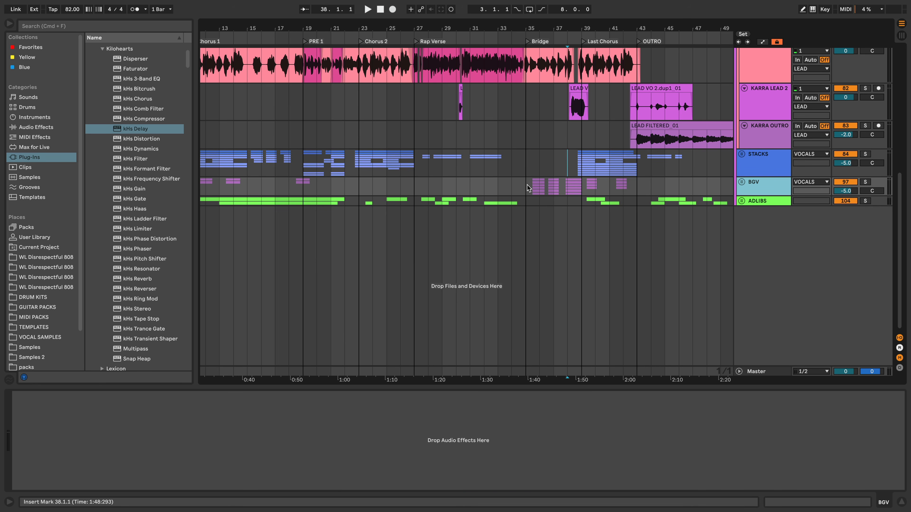
click(526, 186)
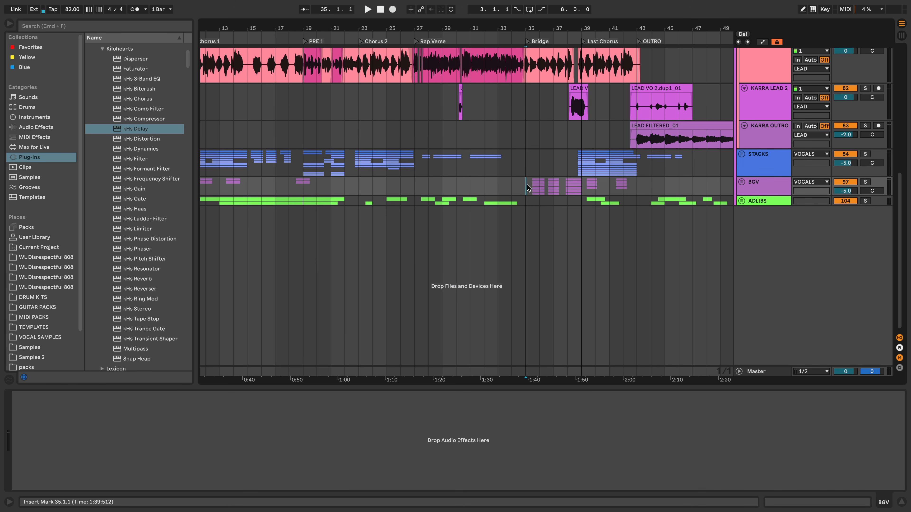
click(656, 163)
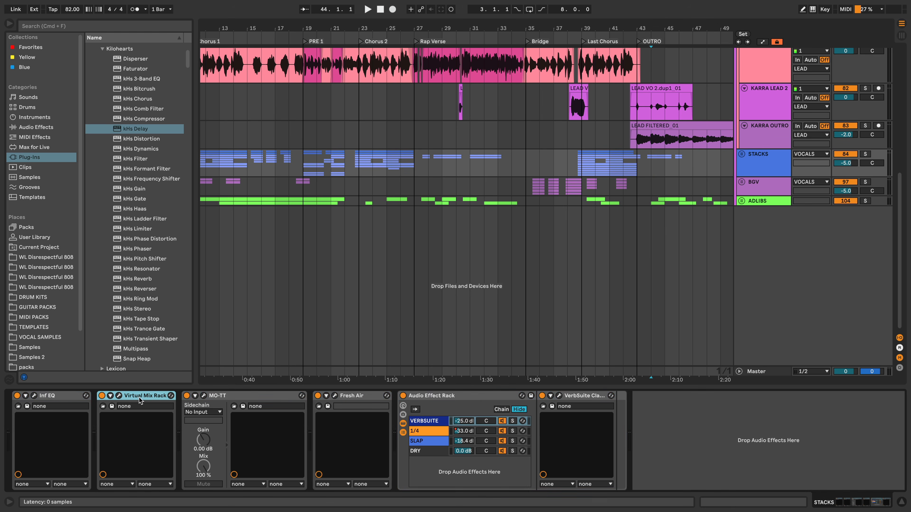
click(529, 185)
right_click(365, 444)
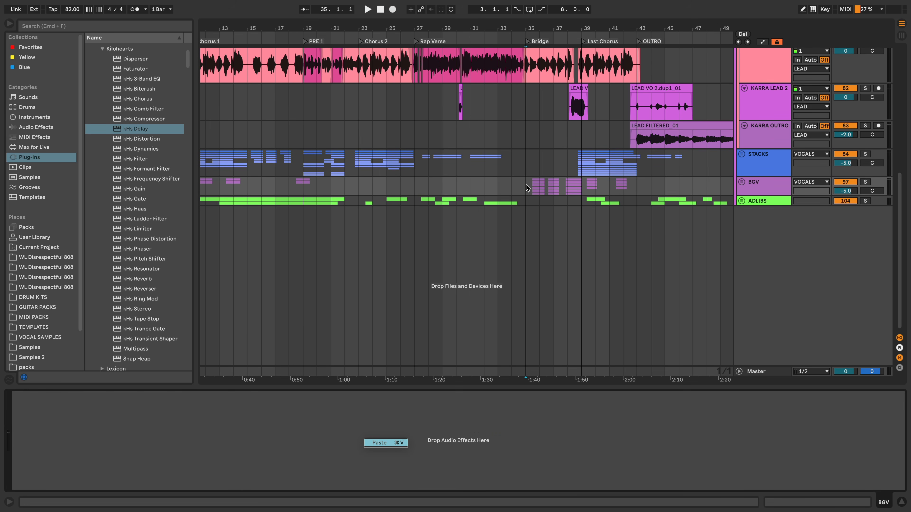
key(super+v)
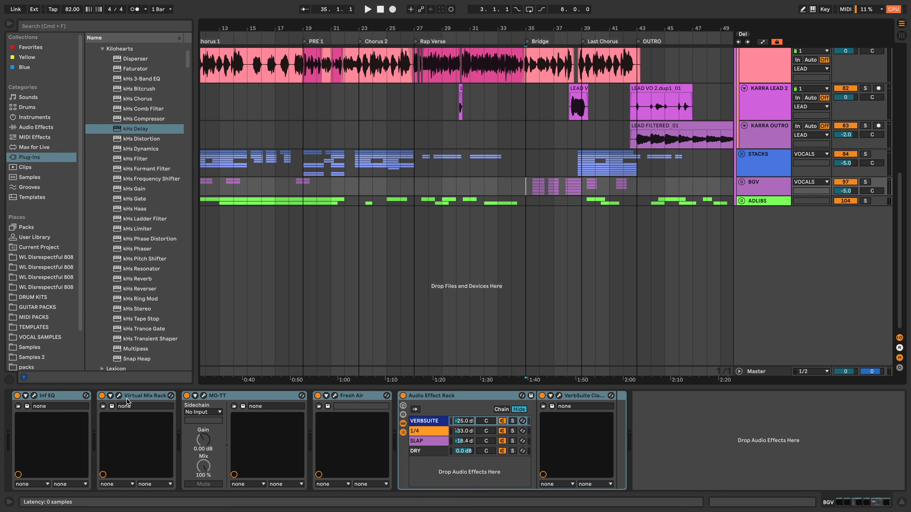
Step: In the BGV Infinity EQ, change the high shelf to a high cut at a lower frequency and raise the low cut to 278 Hz
click(34, 395)
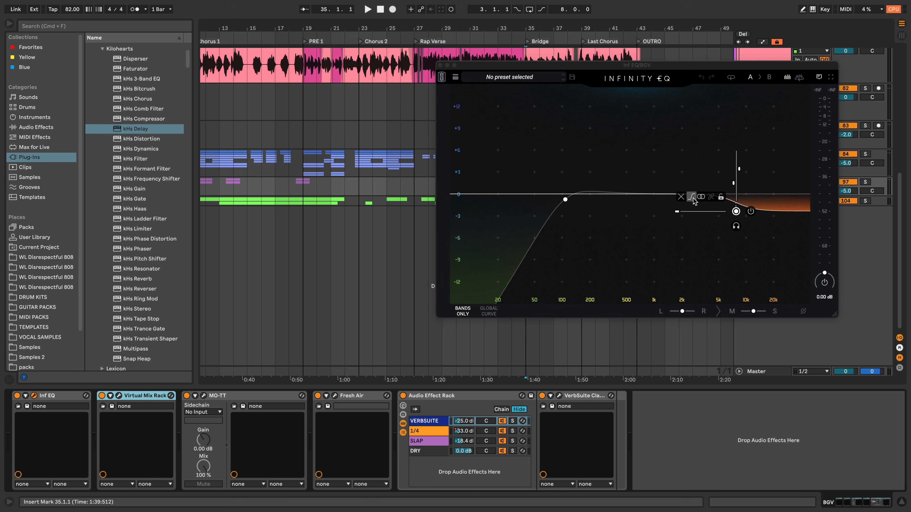
click(692, 197)
click(703, 204)
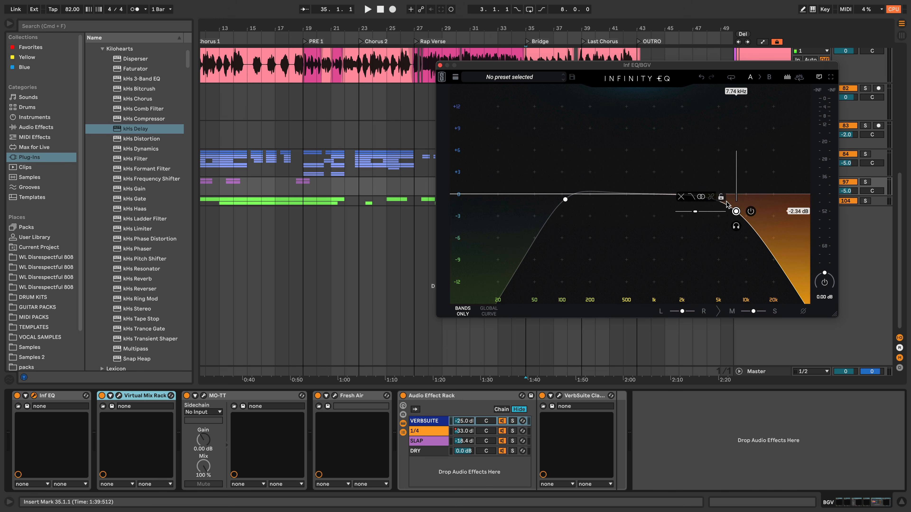
drag(734, 211, 710, 195)
drag(565, 199, 603, 197)
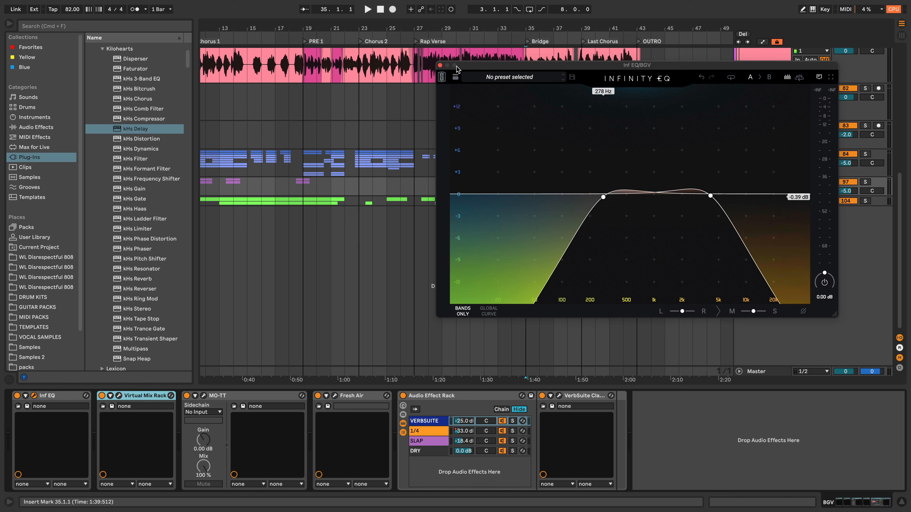
Step: During playback, lower the BGV Infinity EQ's high cut to about 1.42 kHz and its low cut to 161 Hz
click(440, 65)
key(space)
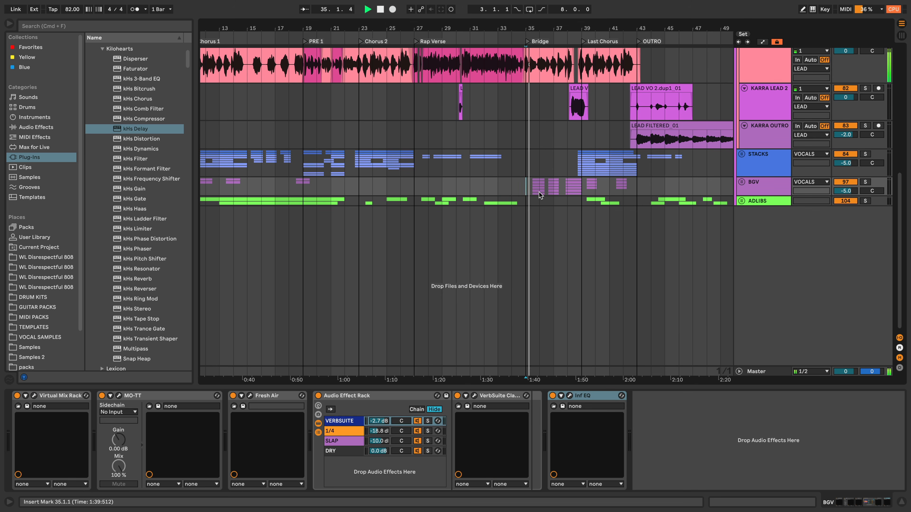
click(569, 395)
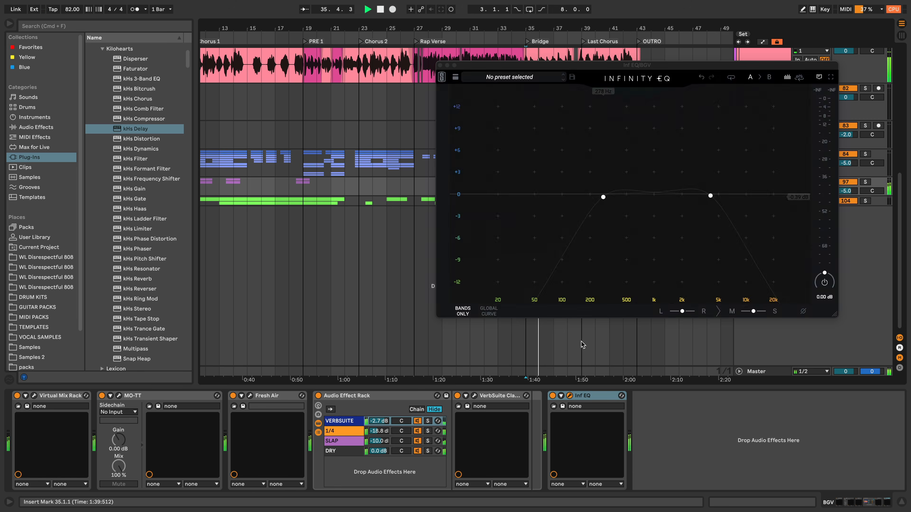
drag(711, 196, 668, 199)
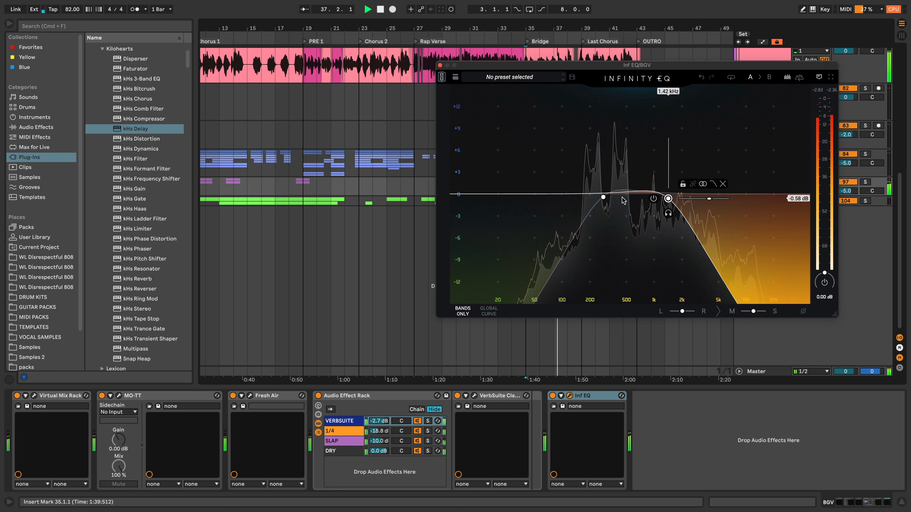
drag(603, 197, 581, 202)
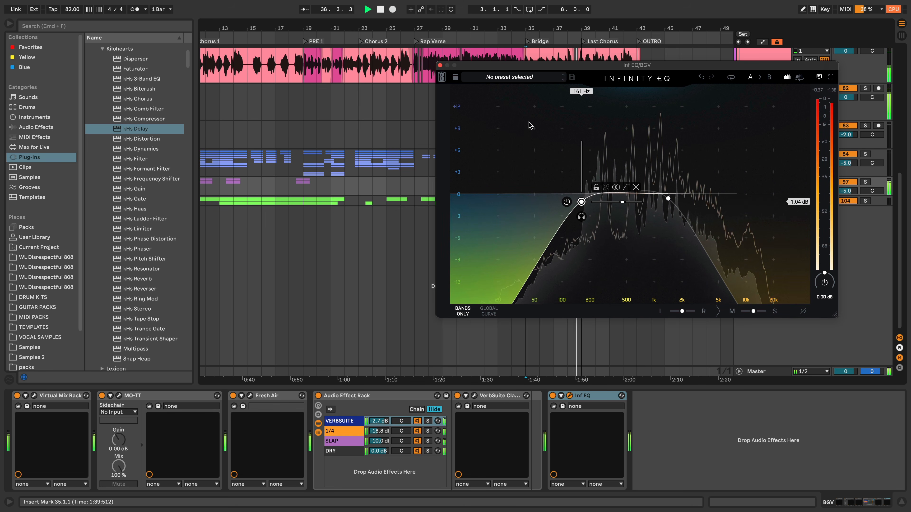
click(441, 65)
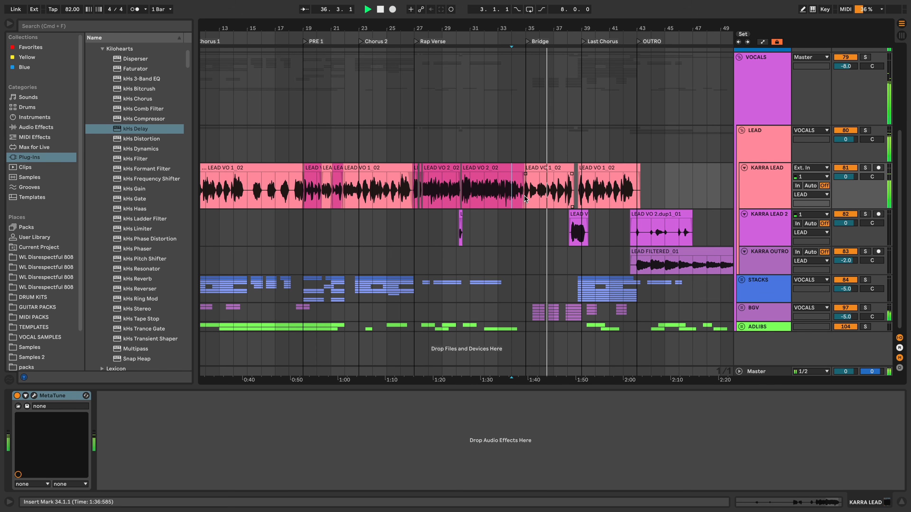
Step: In the BGV effect rack, set the VERBSUITE chain to -1.2 dB and add a fully wet kHs Reverb as a VERB chain above it
click(753, 311)
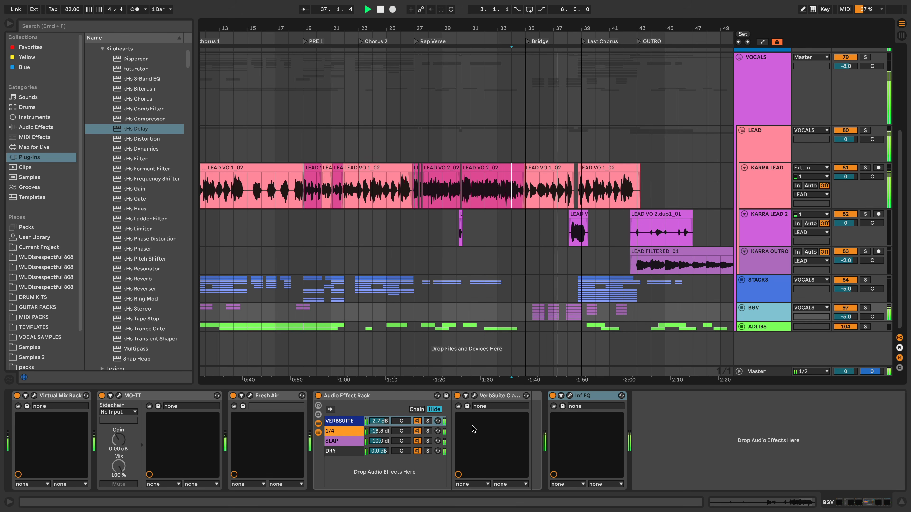
drag(383, 423, 387, 423)
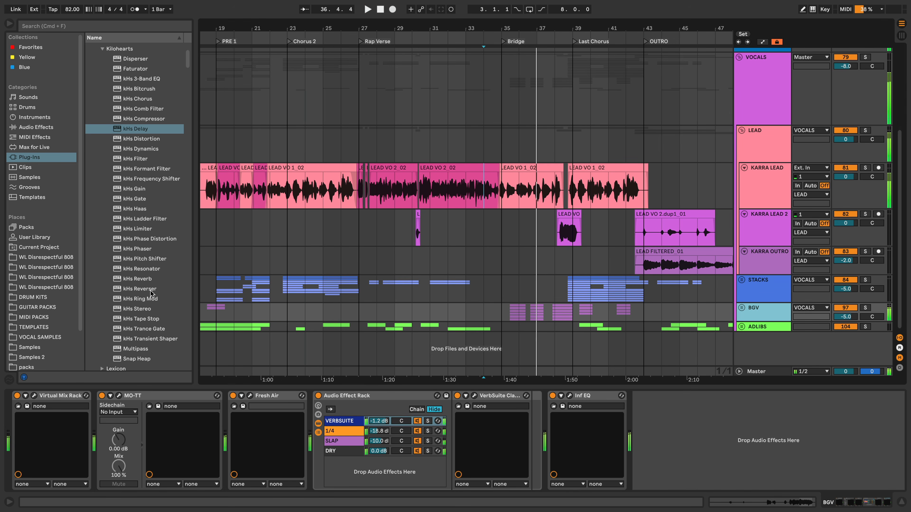
click(138, 279)
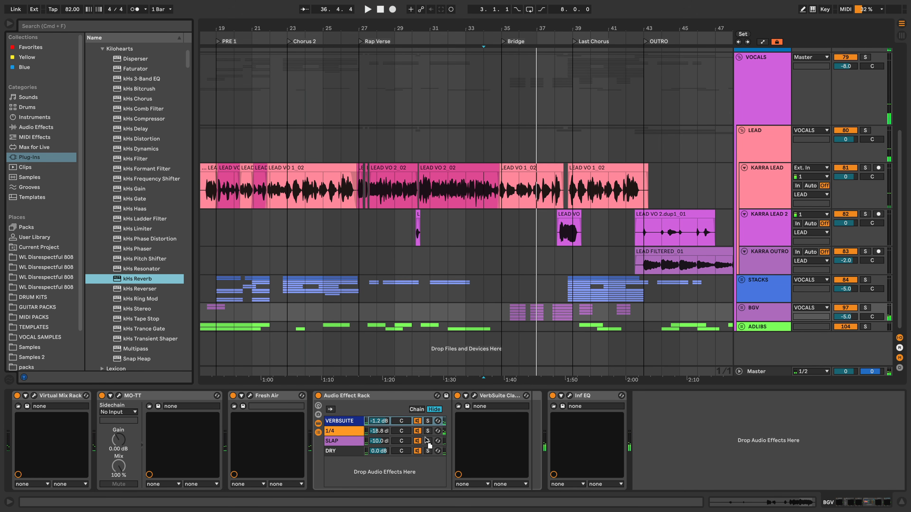
drag(375, 488, 368, 477)
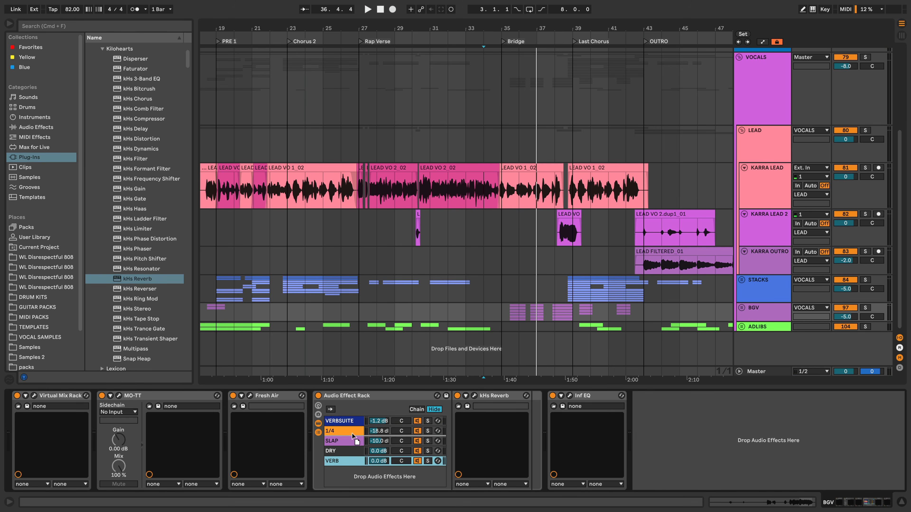
drag(338, 461, 359, 418)
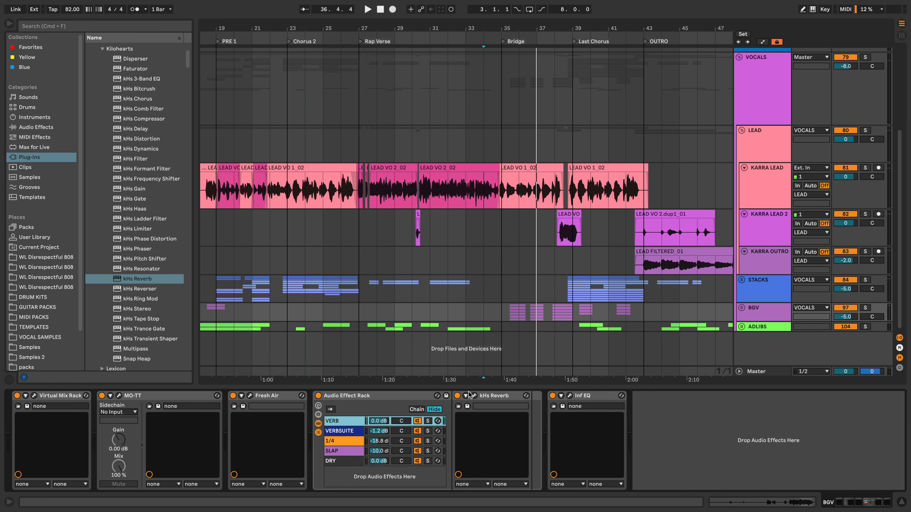
click(474, 395)
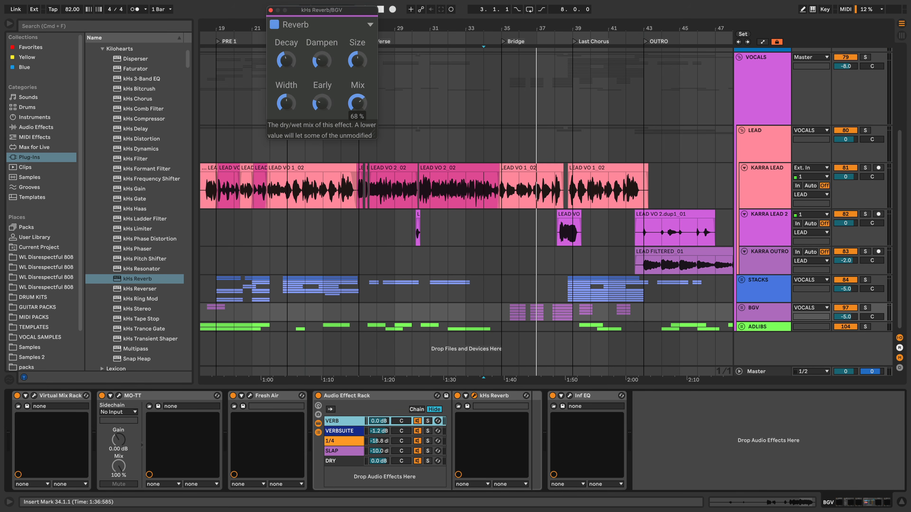
key(space)
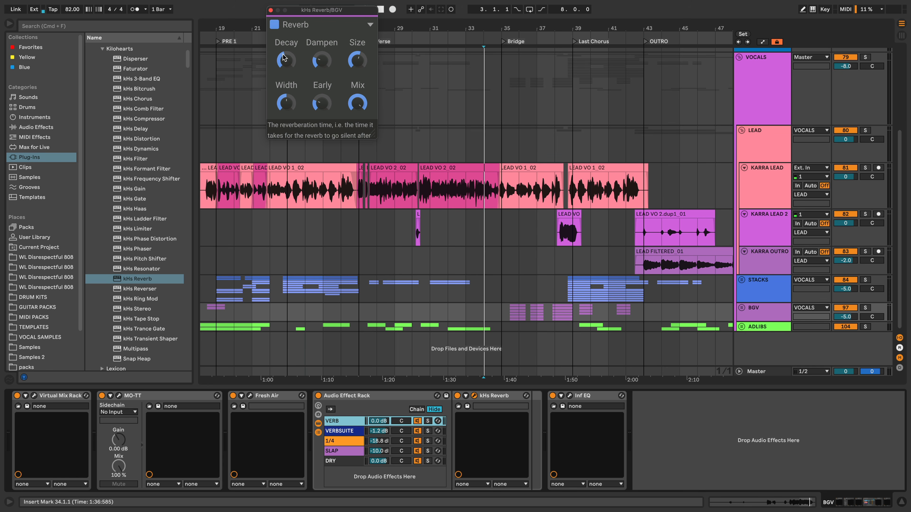
Step: Raise the BGV Infinity EQ's high cut to 2.39 kHz and set the BGV group's volume to -6.0 dB
click(570, 396)
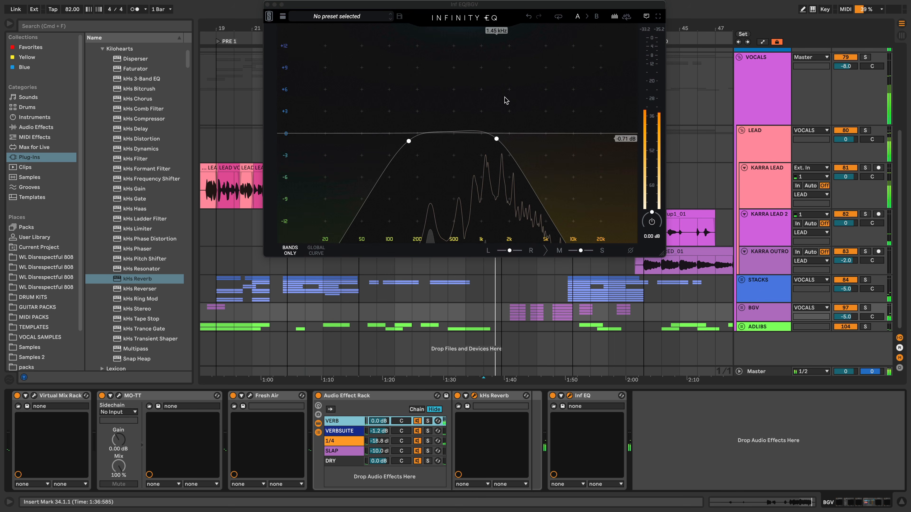
drag(504, 140, 516, 140)
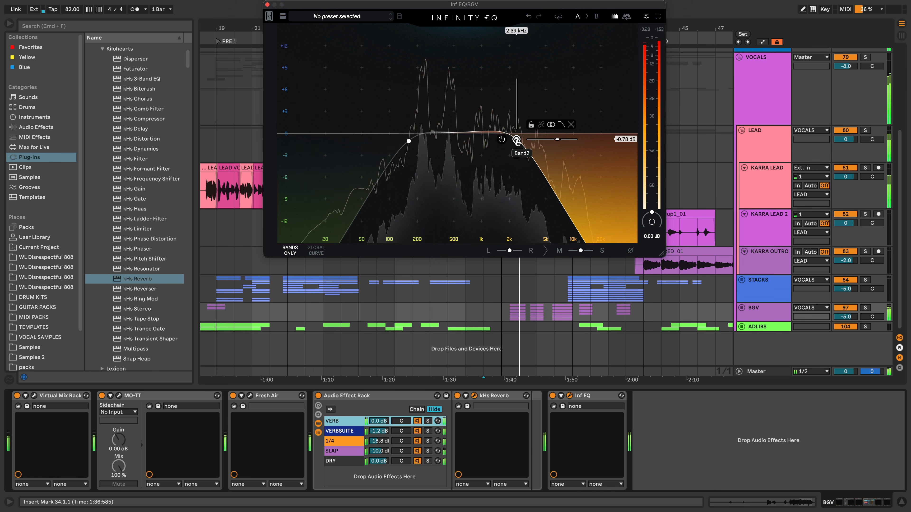
drag(845, 316, 844, 326)
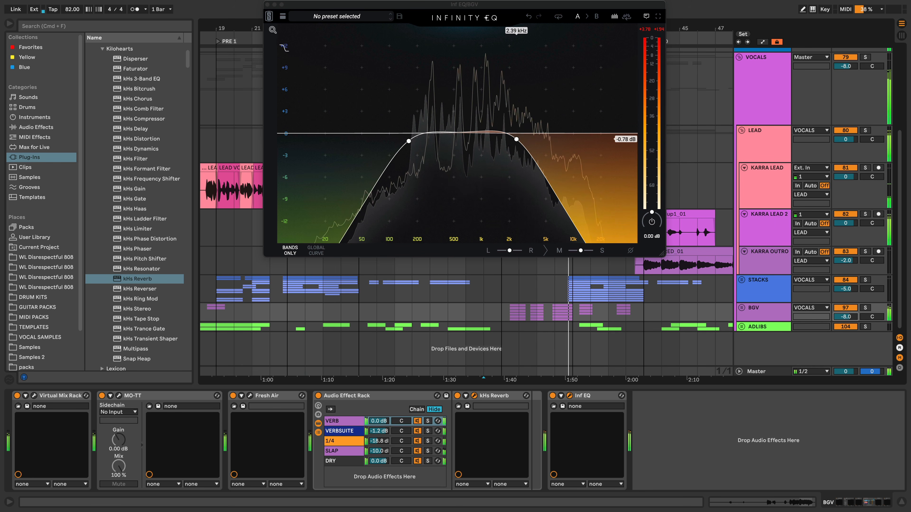
click(267, 4)
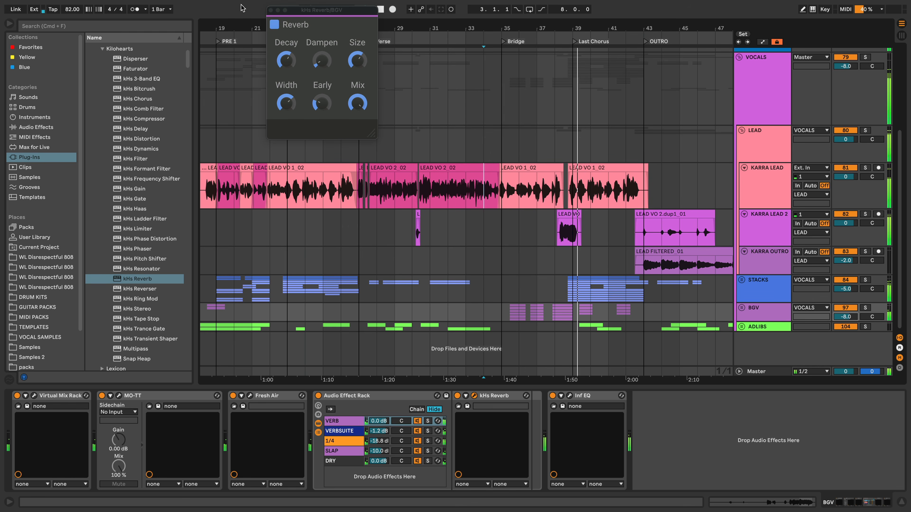
click(271, 10)
Step: Play the song from bar 39 and solo the ADLIBS group to listen to its effects
drag(304, 28, 304, 25)
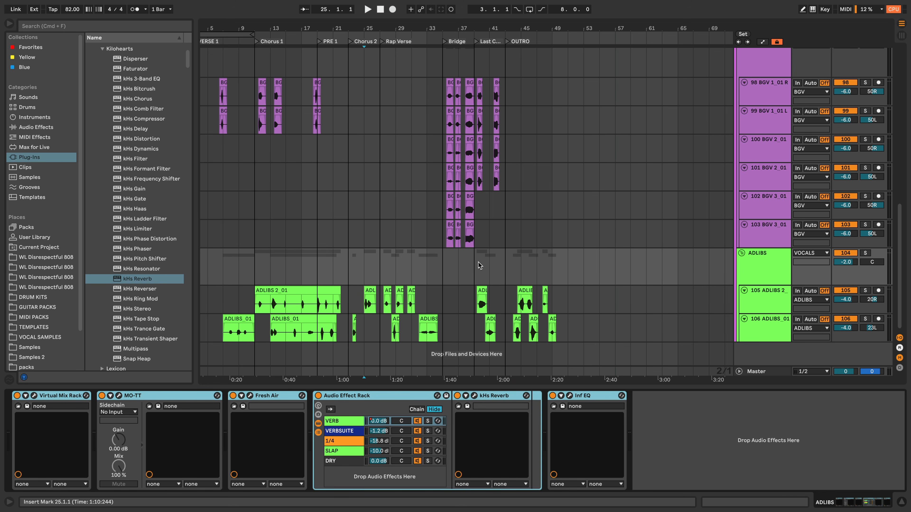
click(479, 266)
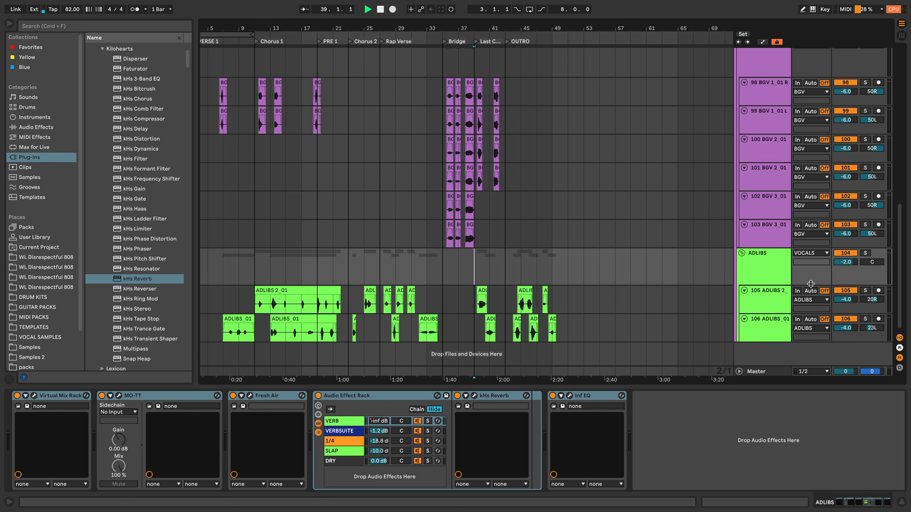
click(865, 252)
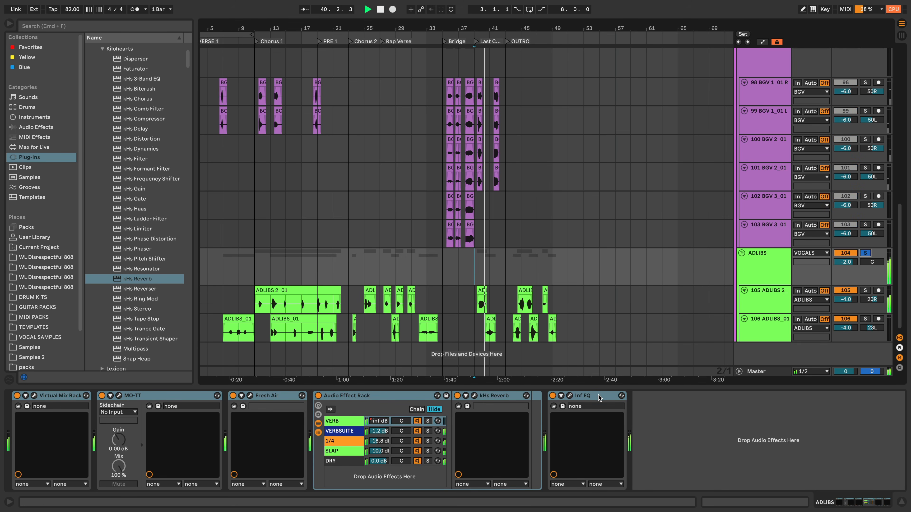
Step: Copy the ADLIBS Infinity EQ to the start of the effect chain and raise the low cut of the last Infinity EQ to 437 Hz
click(570, 395)
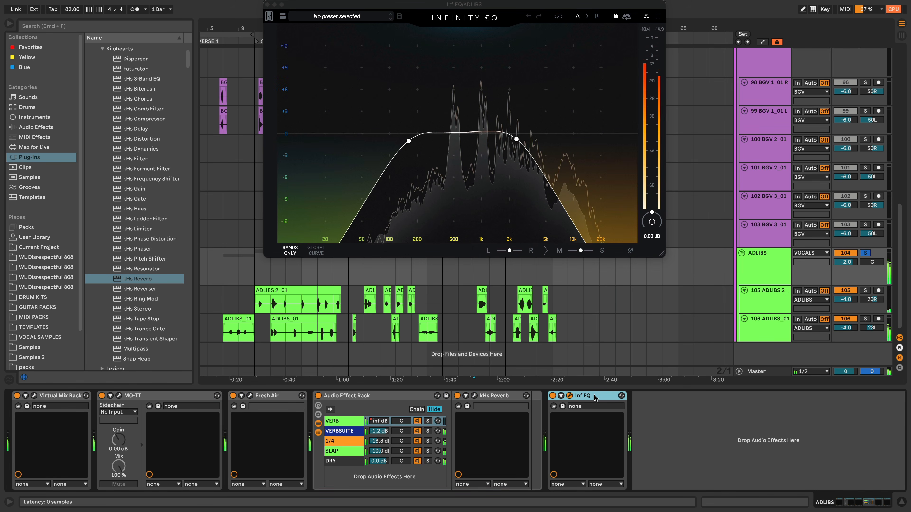
drag(586, 398, 37, 421)
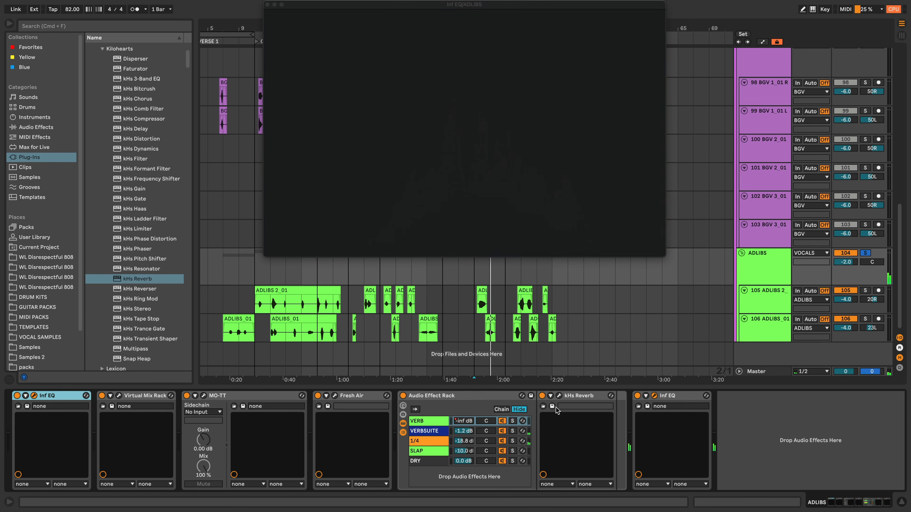
key(space)
key(space)
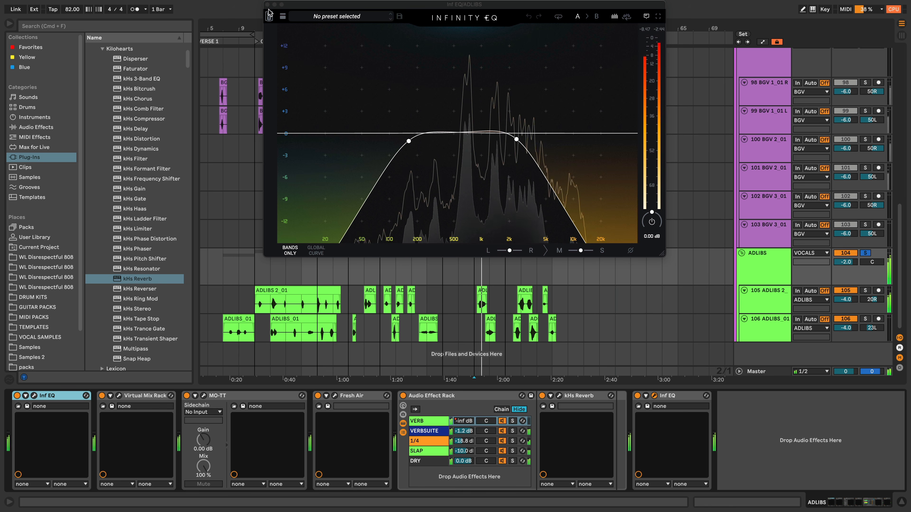
click(267, 4)
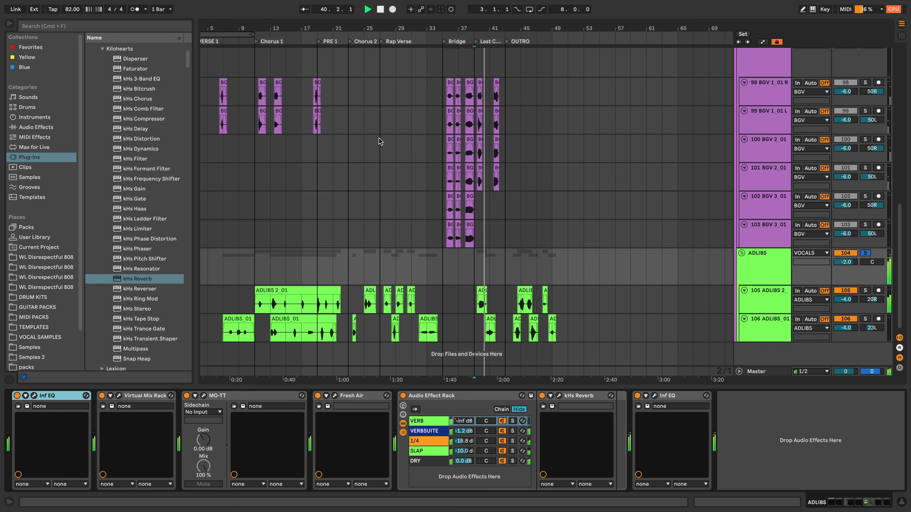
click(656, 396)
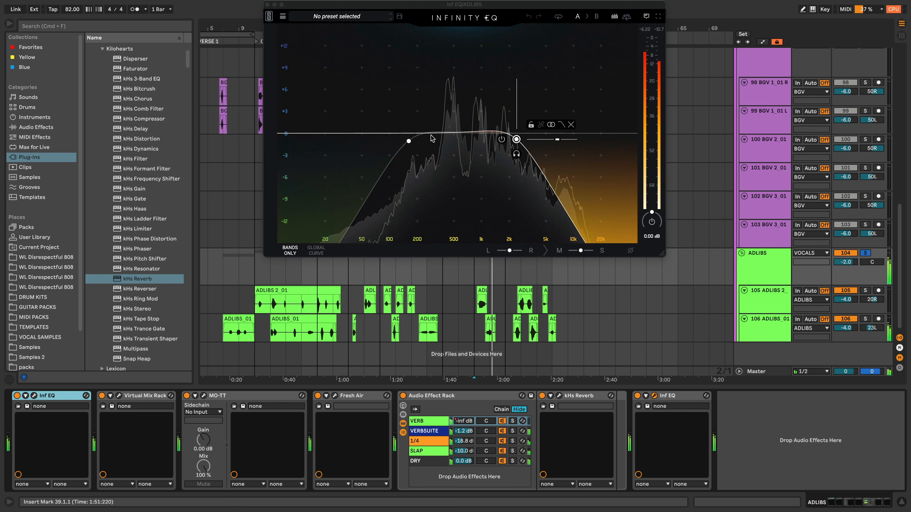
drag(408, 141, 446, 138)
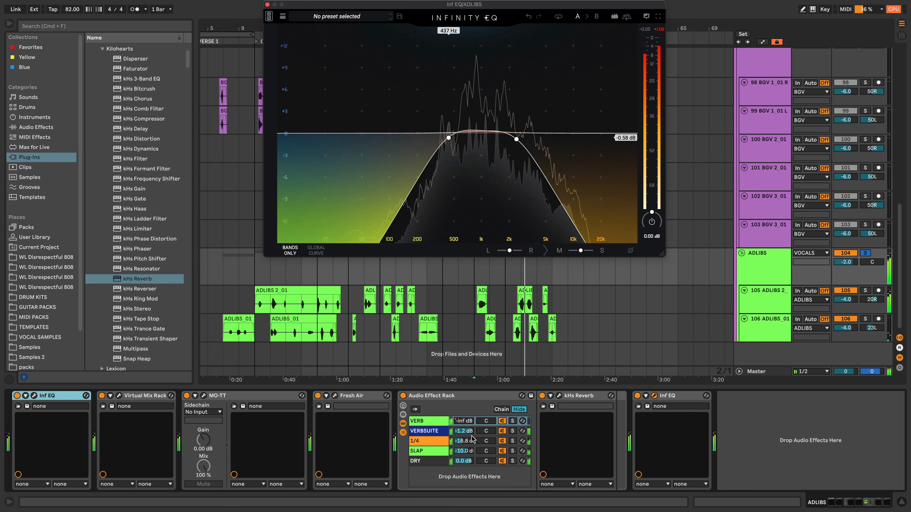
Step: Set the ADLIBS rack's chain levels to 1/4 -11.0 dB, SLAP -2.4 dB, VERB -10.0 dB and VERBSUITE -3.4 dB
drag(472, 439, 472, 428)
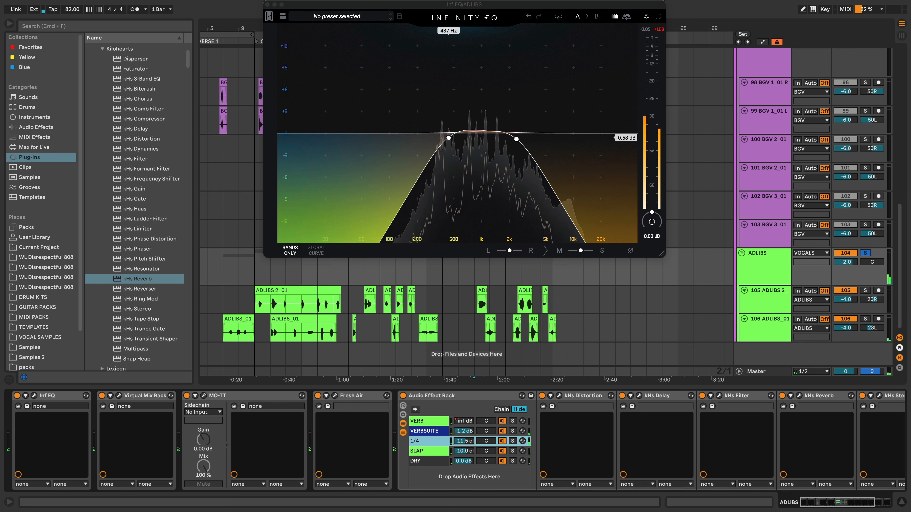
drag(466, 450, 466, 445)
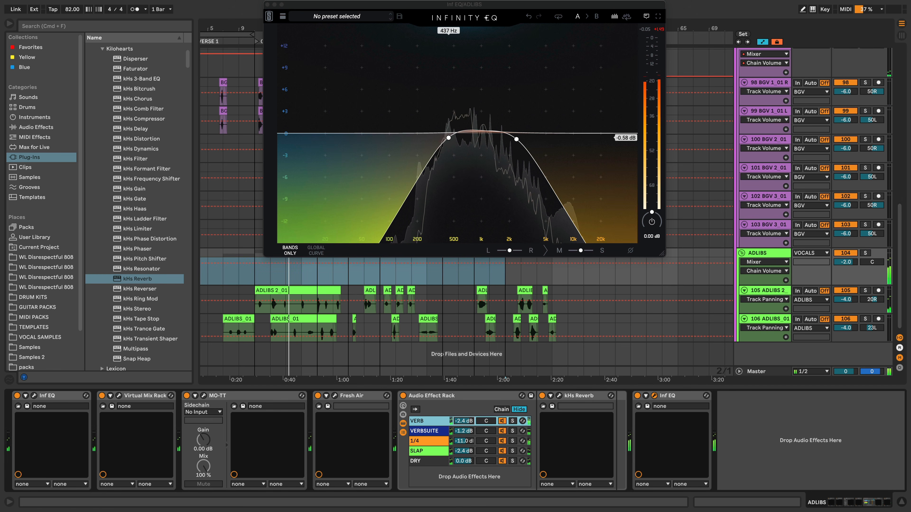
mouse_move(464, 431)
mouse_down()
mouse_move(463, 438)
mouse_move(464, 418)
mouse_up()
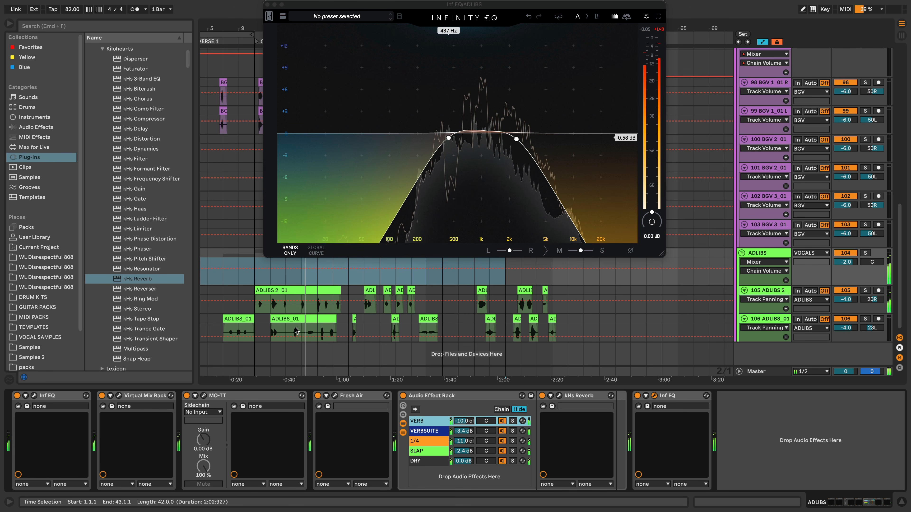
Step: Set the MetaTune speed on the ADLIBS_01 track to 0.0
click(286, 332)
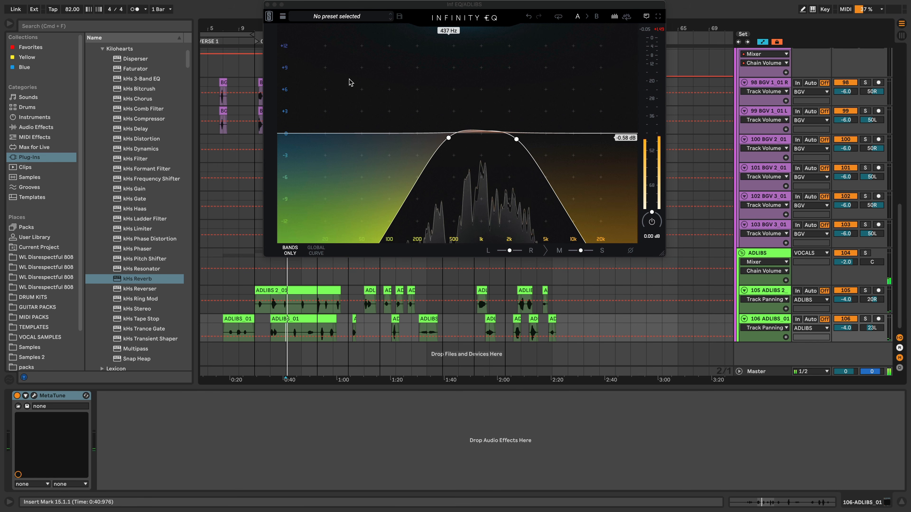
click(267, 4)
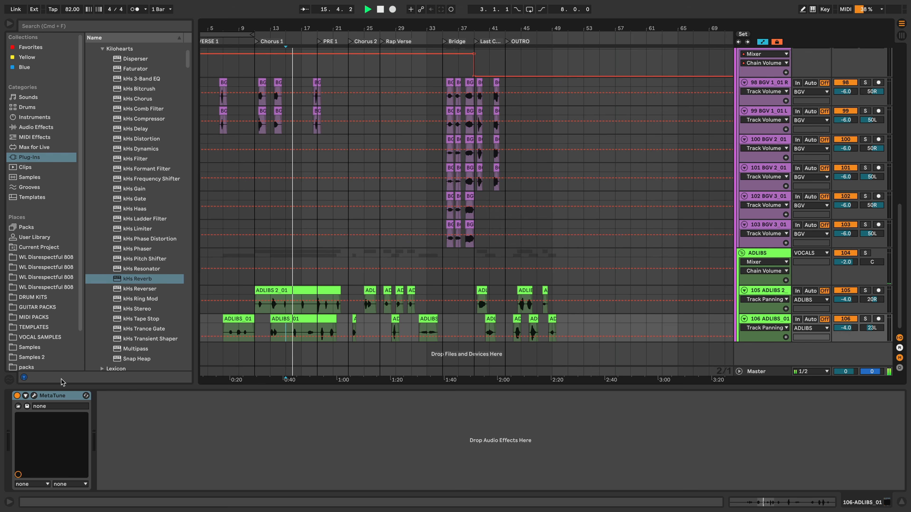
click(34, 396)
key(space)
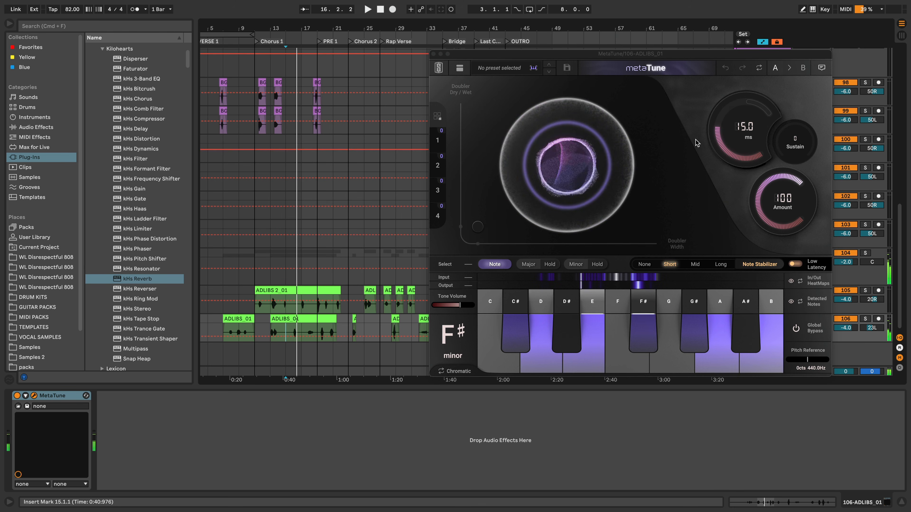
drag(746, 129, 760, 65)
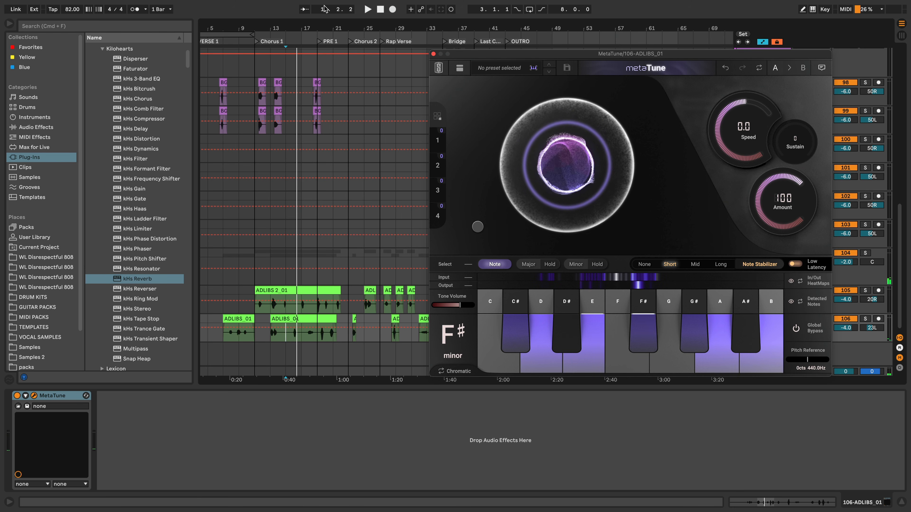
Step: Play the ADLIBS_01 track from 15.3.1 to check the tuning, and close MetaTune
drag(299, 28, 269, 272)
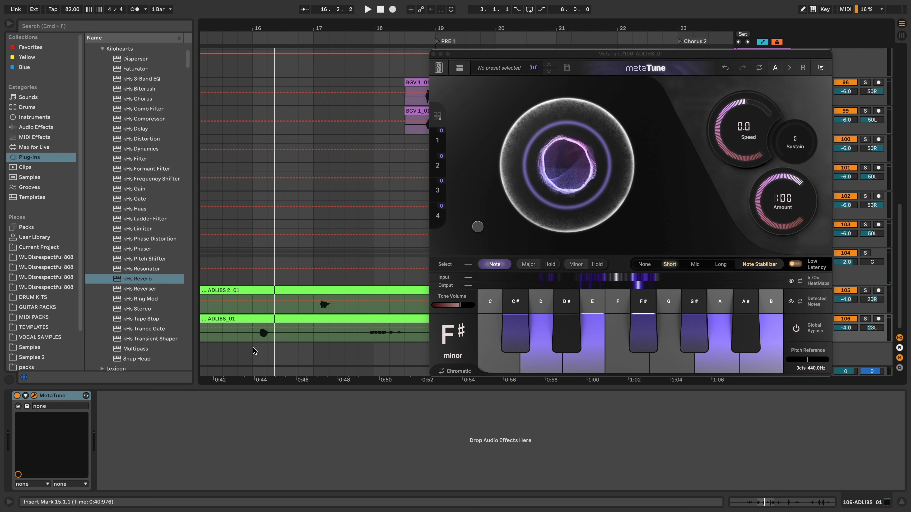
click(222, 331)
key(space)
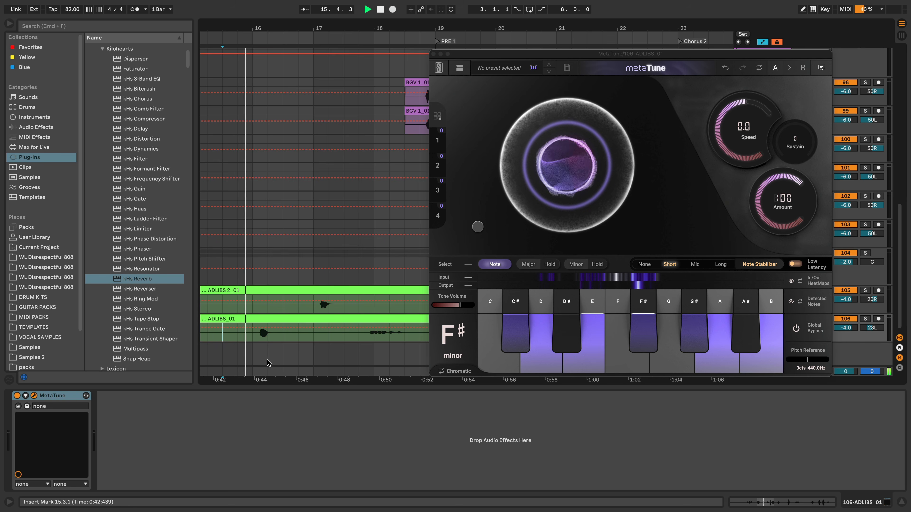
click(433, 54)
Step: Select the ADLIBS group and lower its volume
drag(372, 28, 372, 5)
click(778, 265)
drag(848, 264, 849, 277)
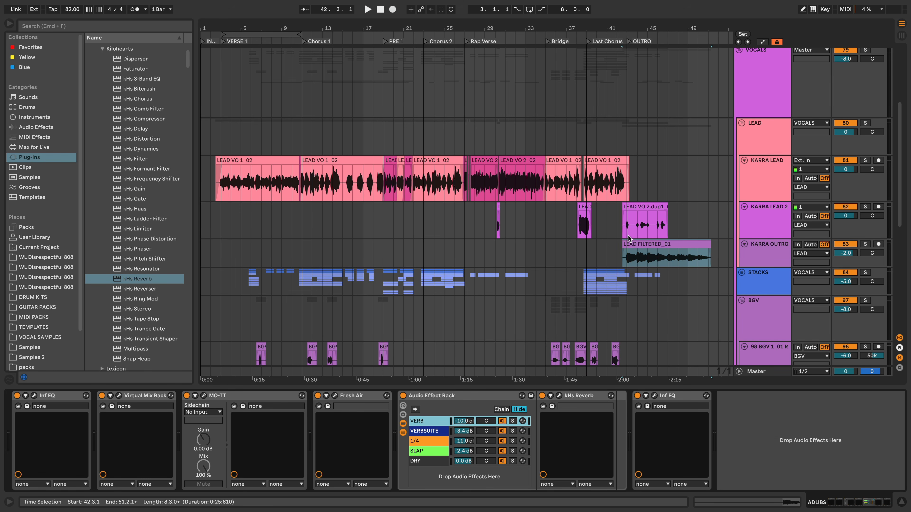
Step: Play the KARRA OUTRO track from the start of the LEAD FILTERED_01 clip to hear its sound
click(627, 259)
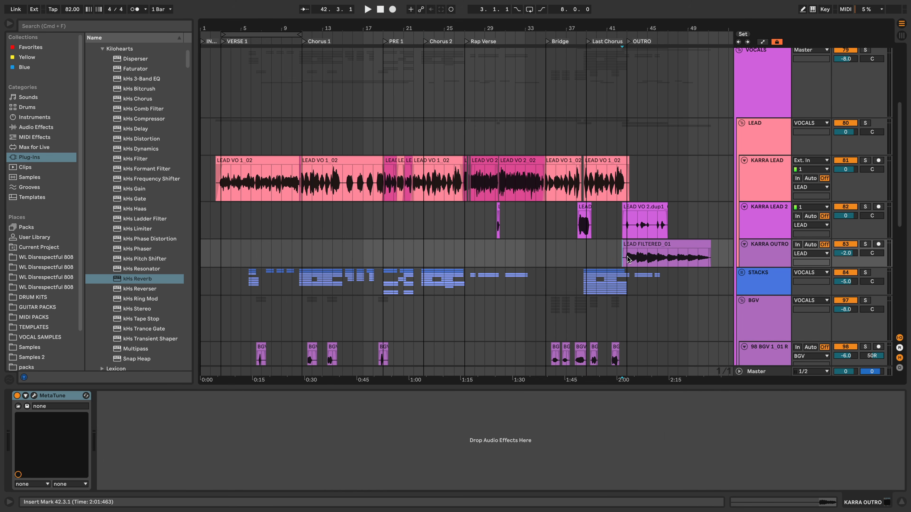
click(747, 254)
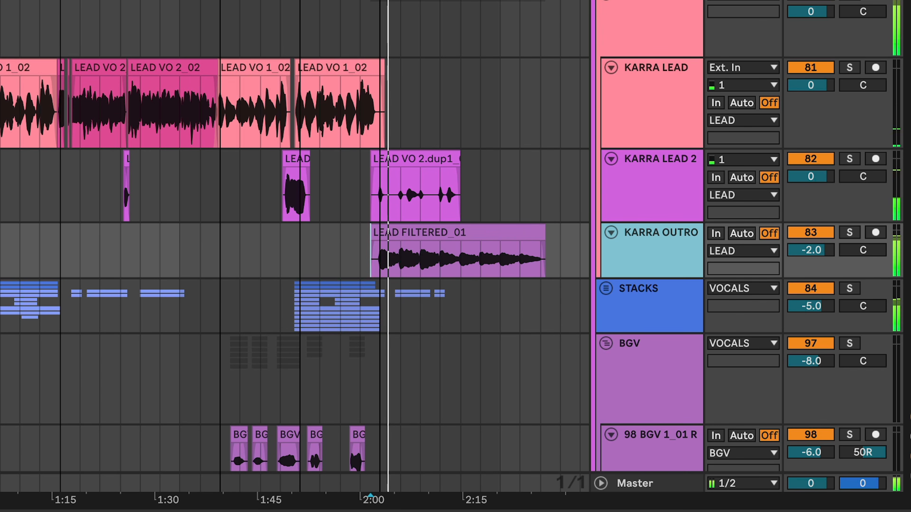
click(663, 101)
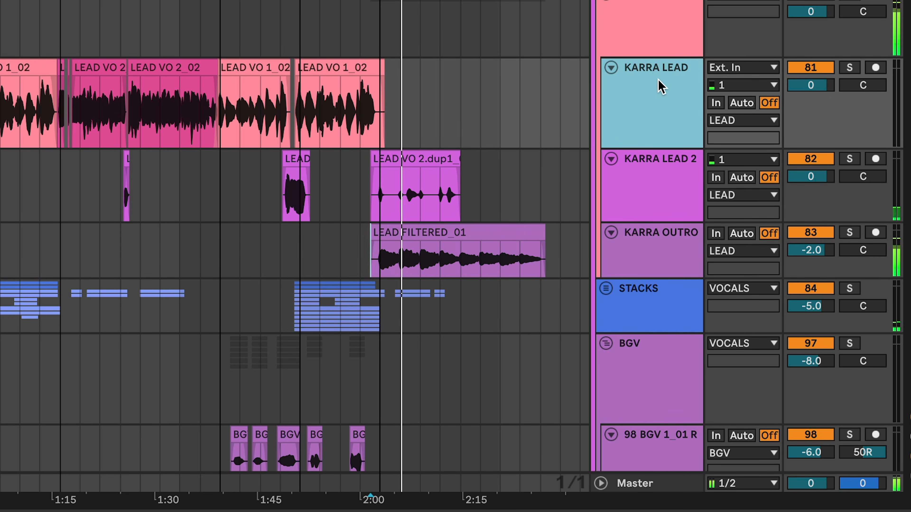
click(385, 260)
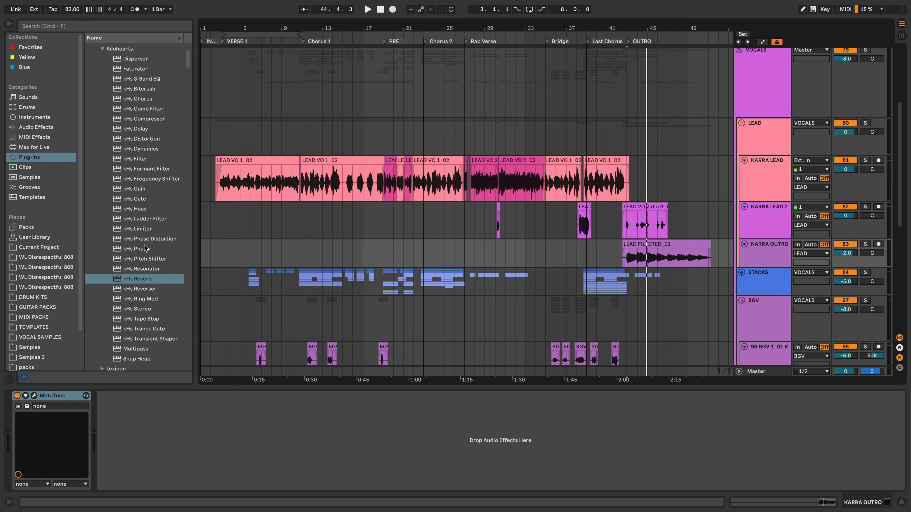
Step: Add kHs Phaser and kHs Filter after MetaTune on the KARRA OUTRO track and raise the filter's low-pass cutoff during playback
drag(145, 248, 157, 406)
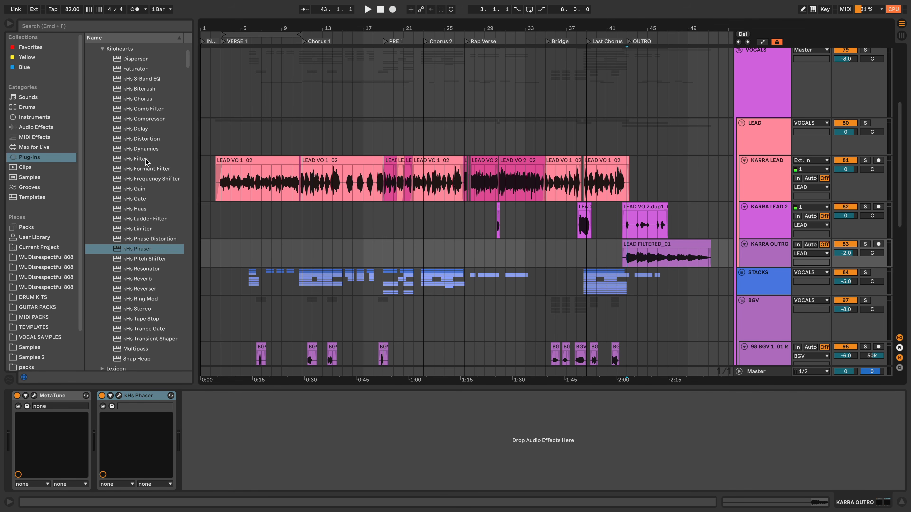
drag(146, 162, 204, 397)
key(space)
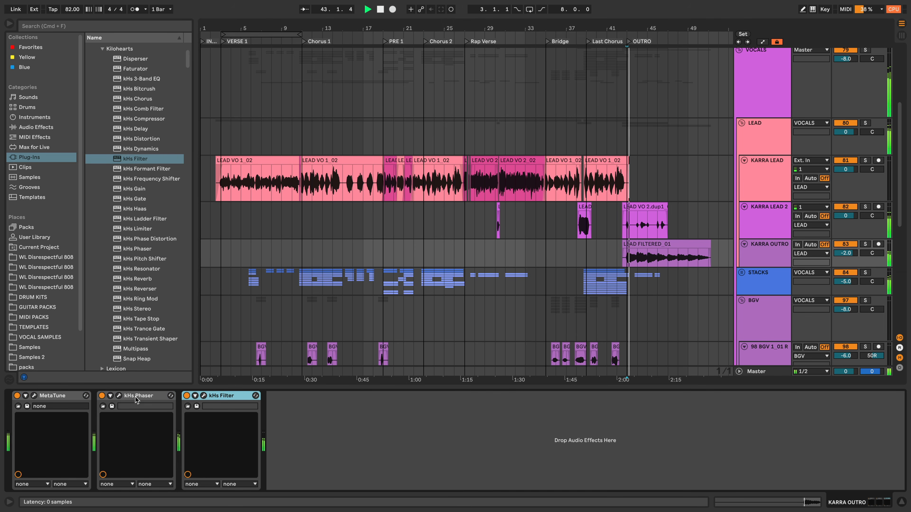
click(203, 396)
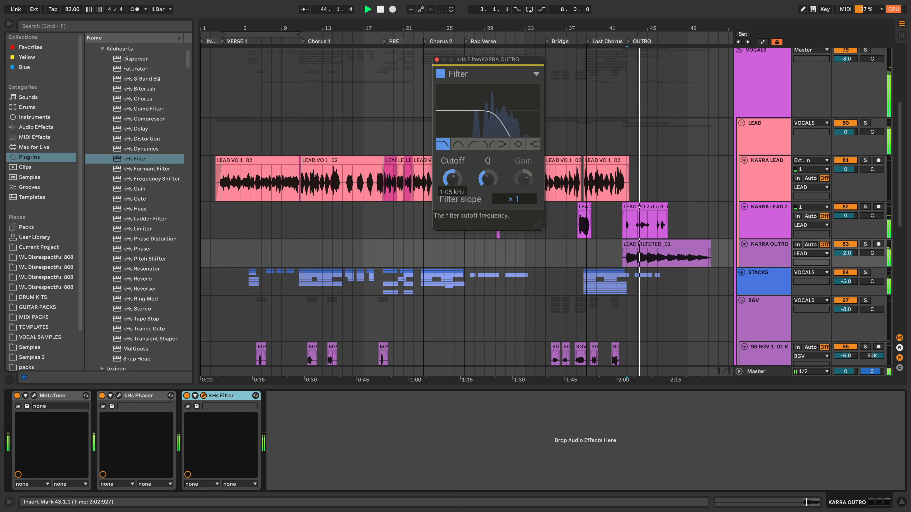
drag(452, 179, 452, 165)
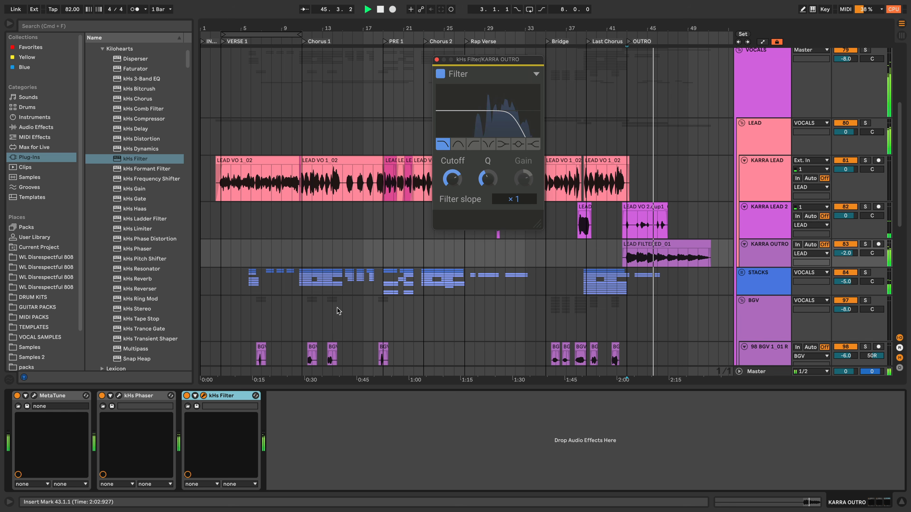
Step: Duplicate the kHs Filter on KARRA OUTRO and switch the first copy to high-pass, placed before the kHs Phaser
click(233, 396)
key(super+d)
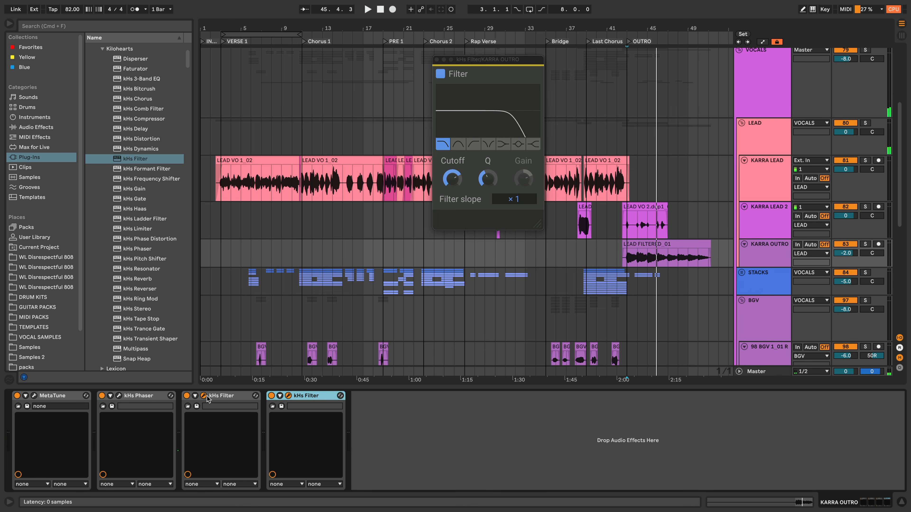
click(436, 59)
click(204, 396)
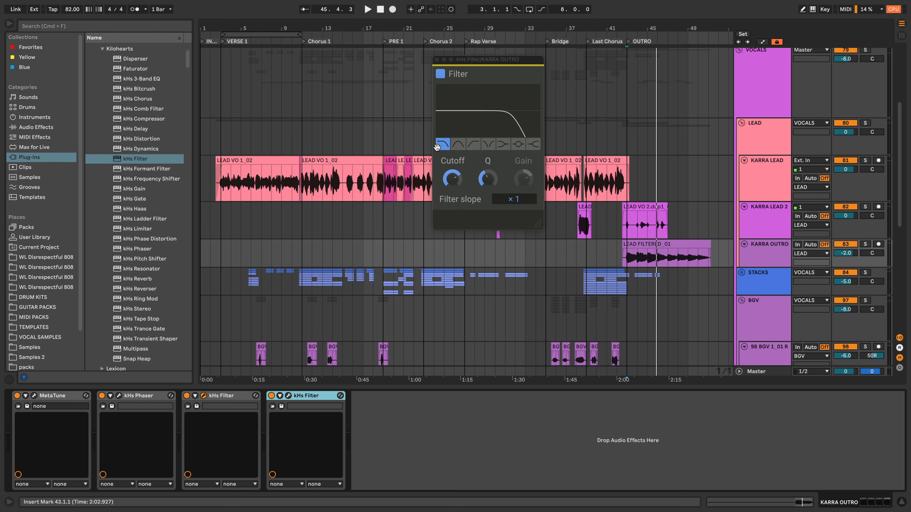
click(473, 144)
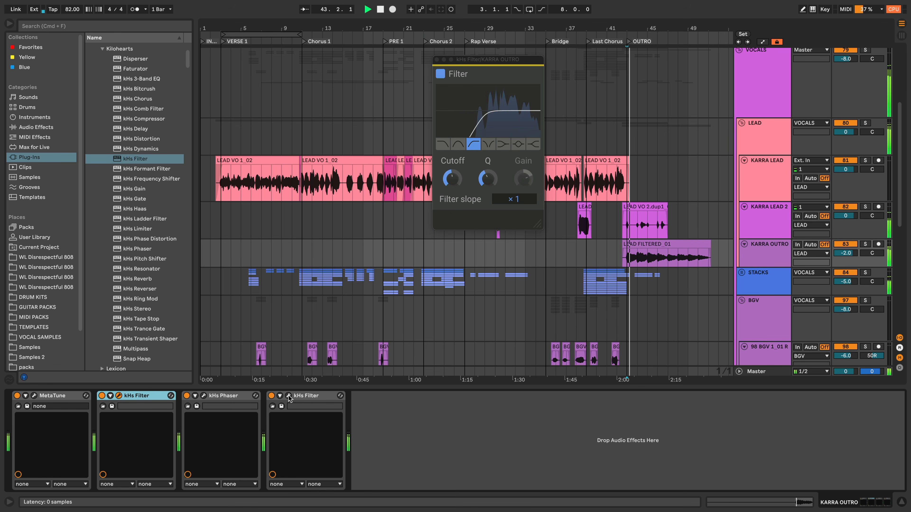
Step: Automate the low-pass kHs Filter's cutoff on KARRA OUTRO to fall from about 0.98 across the LEAD FILTERED_01 clip
click(289, 395)
drag(452, 178, 452, 177)
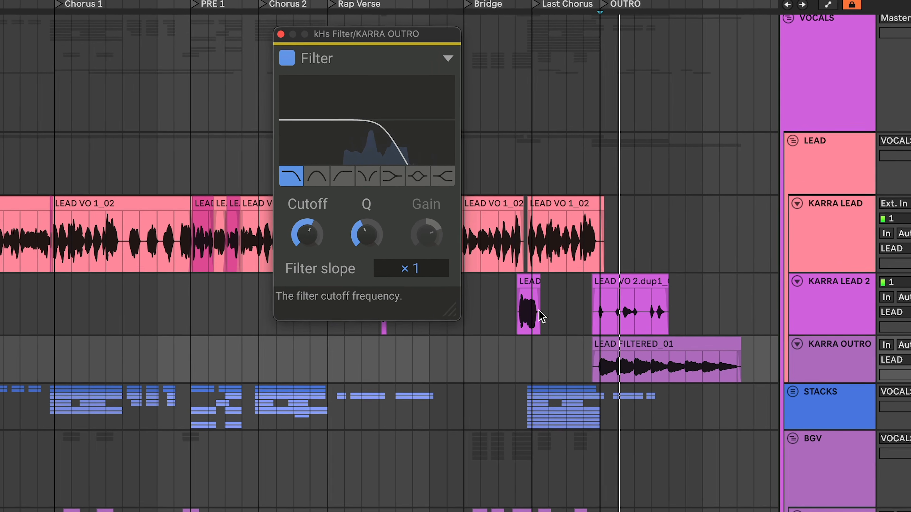
key(a)
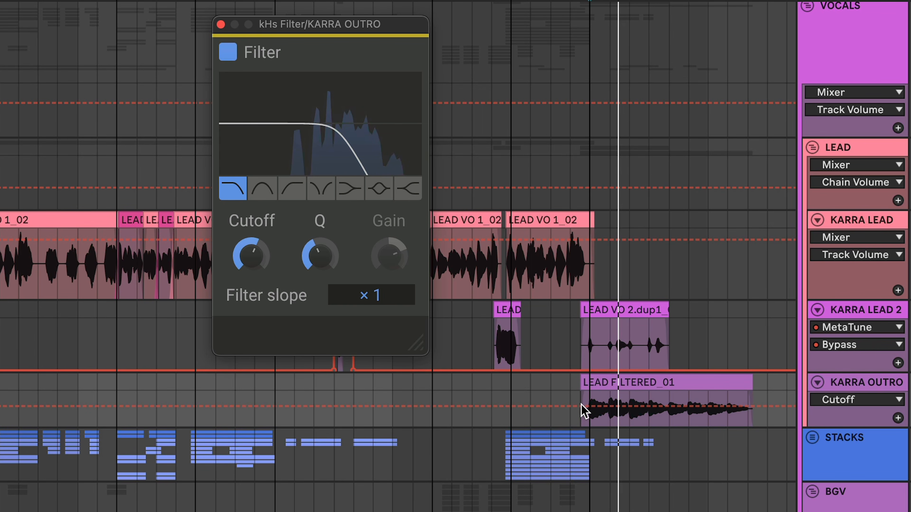
drag(582, 409, 585, 394)
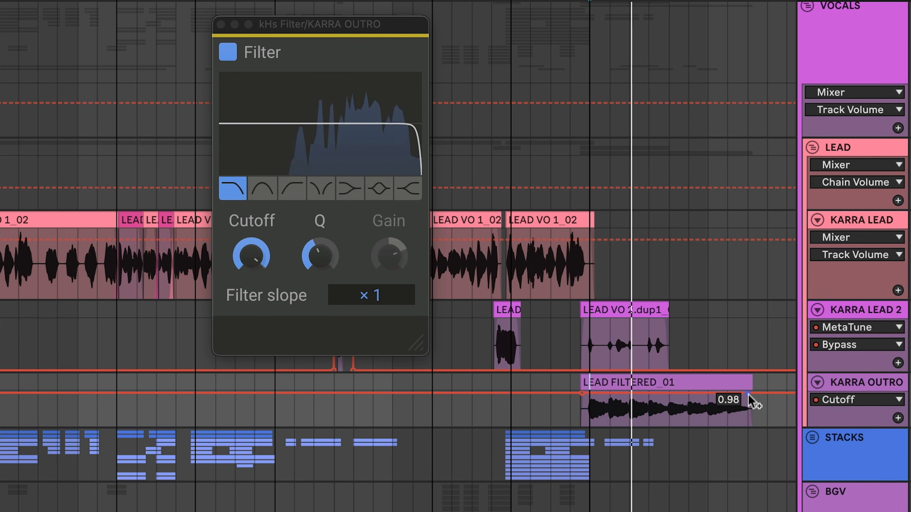
drag(748, 394, 748, 414)
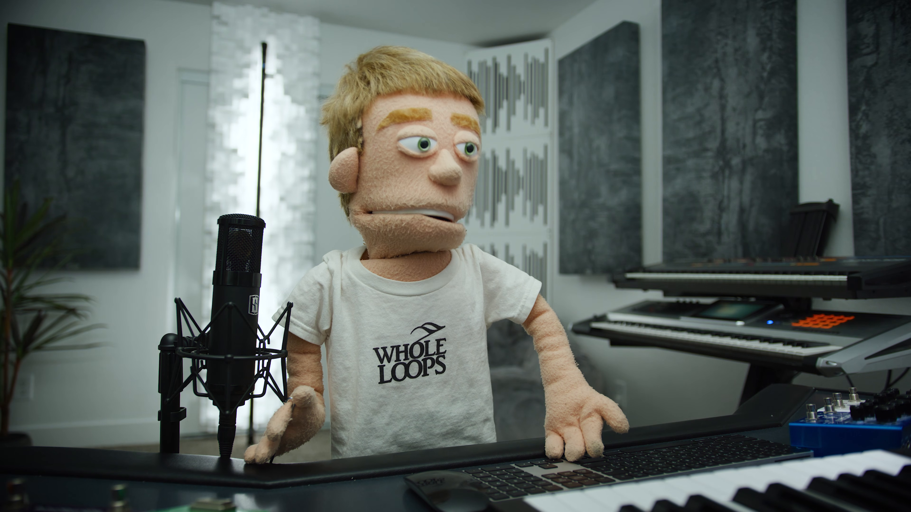
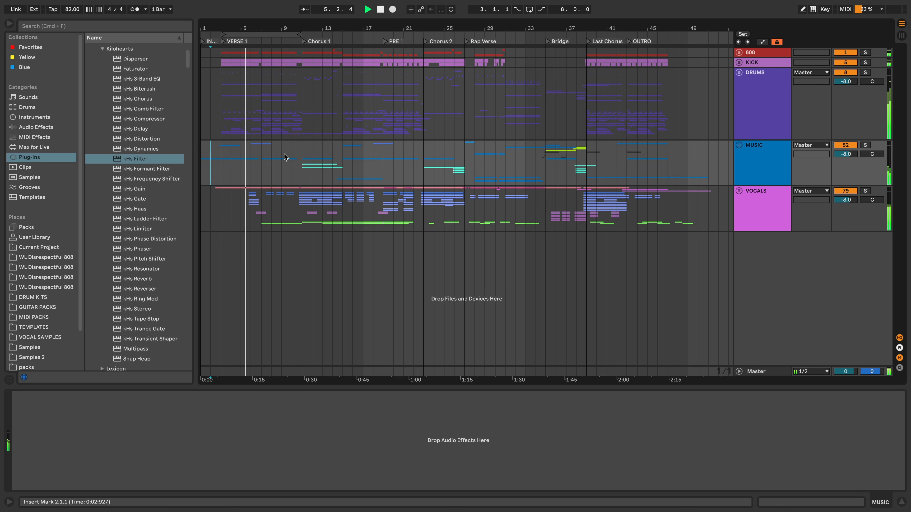
Step: Unfold the VOCALS group and check the kHs Distortion drive in the 1/4 chain of the LEAD group's rack
click(738, 191)
scroll(610, 199, down, 8)
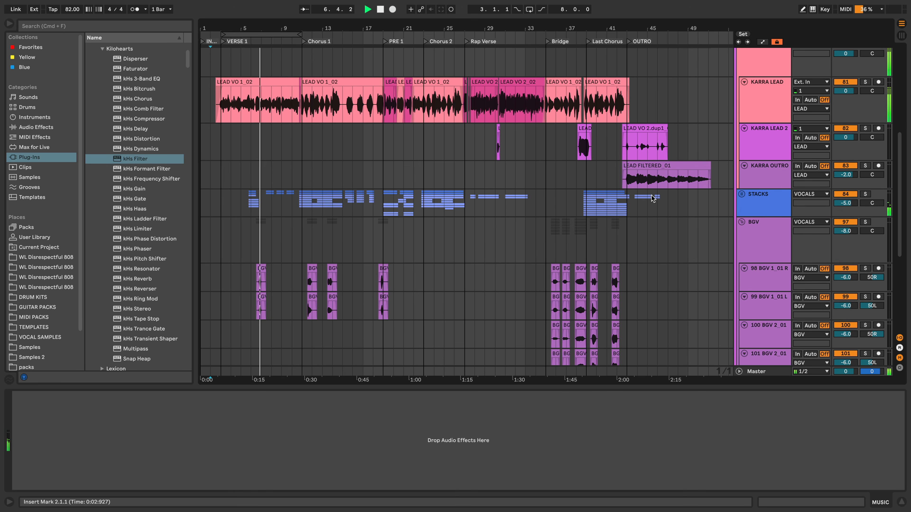
click(845, 108)
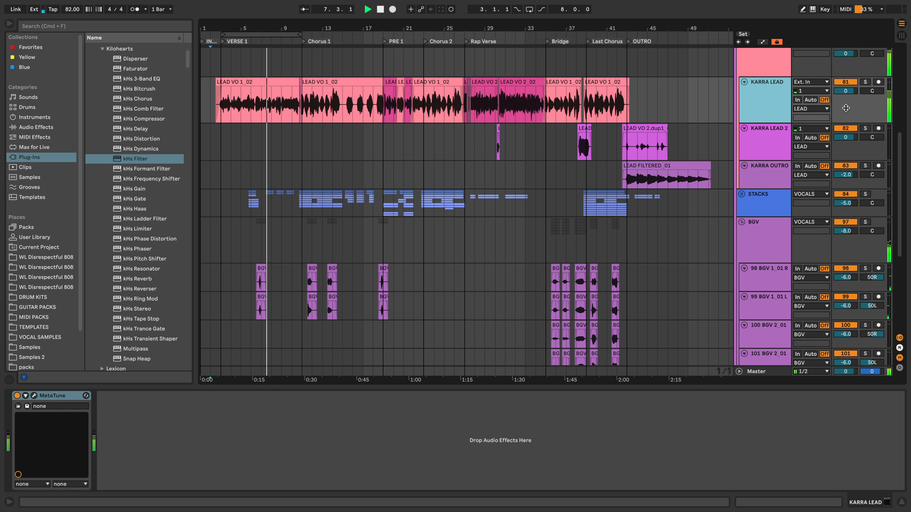
click(787, 68)
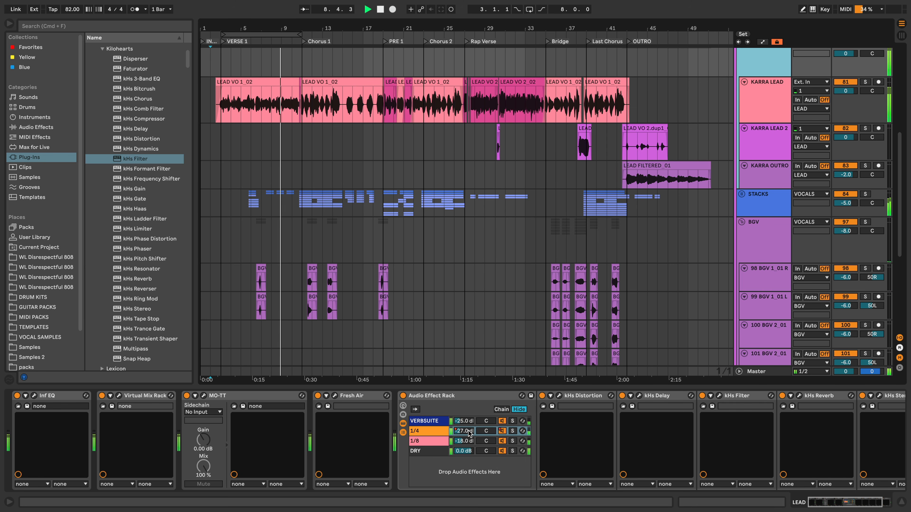
click(559, 396)
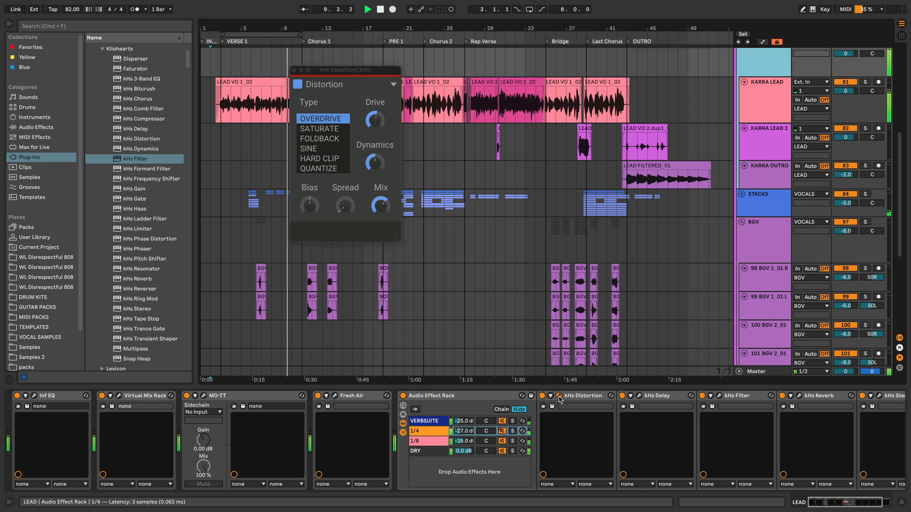
click(375, 120)
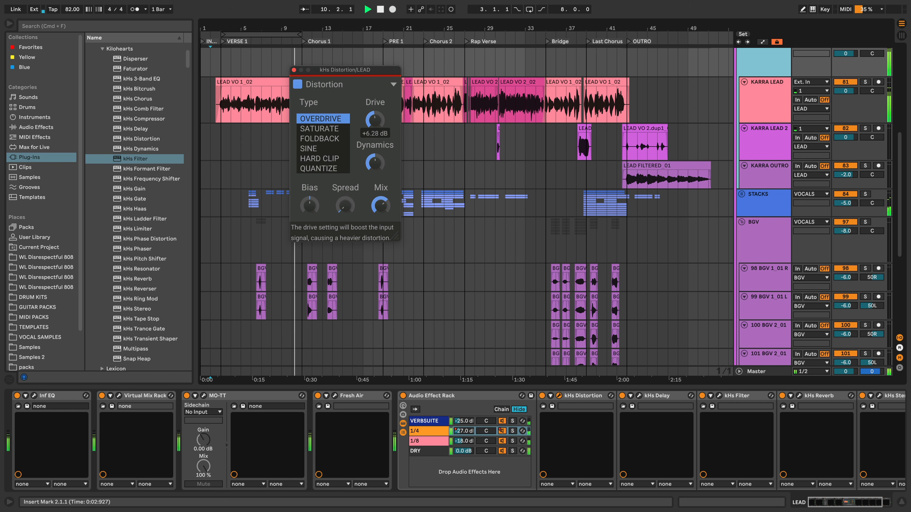
click(294, 70)
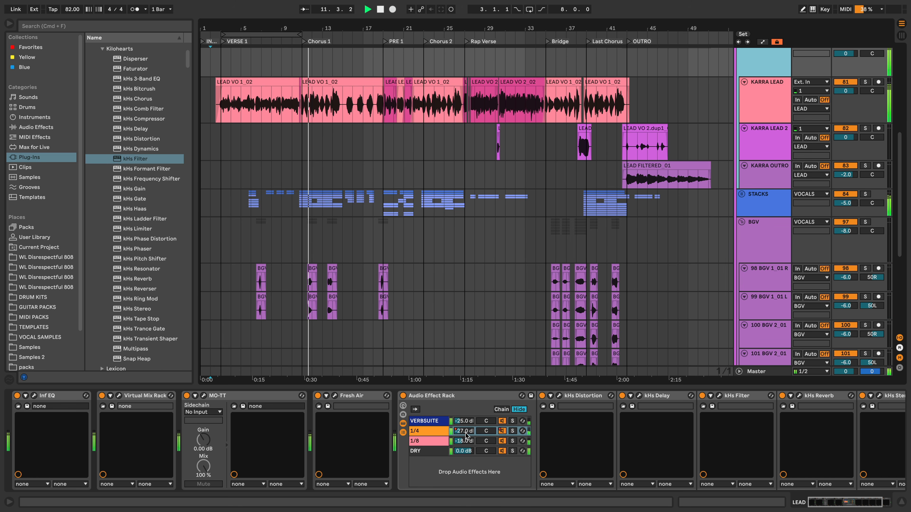
Step: Listen to the full mix while reviewing the LEAD rack and the lead, BGV and ADLIBS tracks
right_click(454, 431)
click(477, 233)
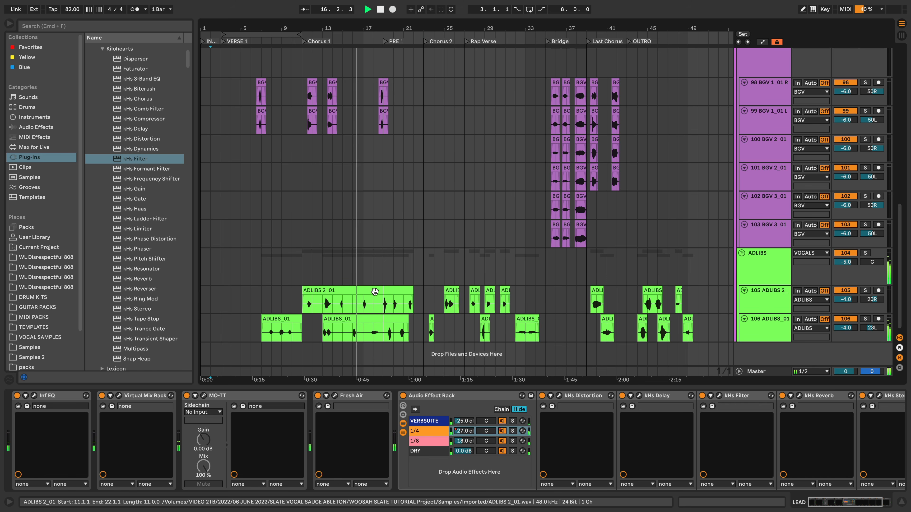
scroll(375, 291, up, 6)
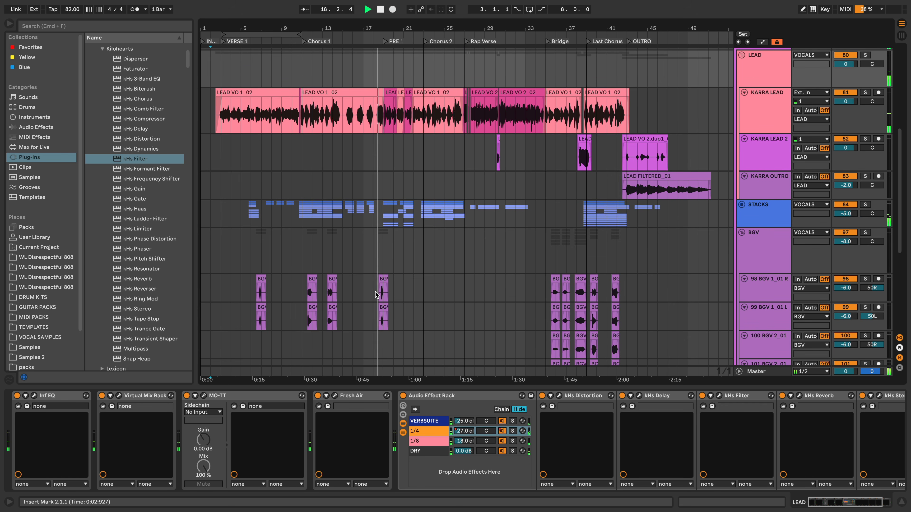
click(900, 503)
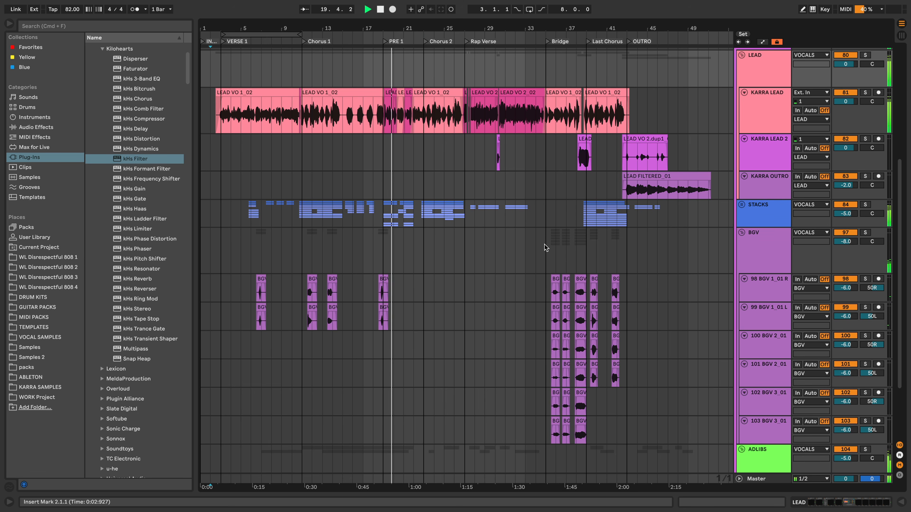
scroll(559, 216, down, 1)
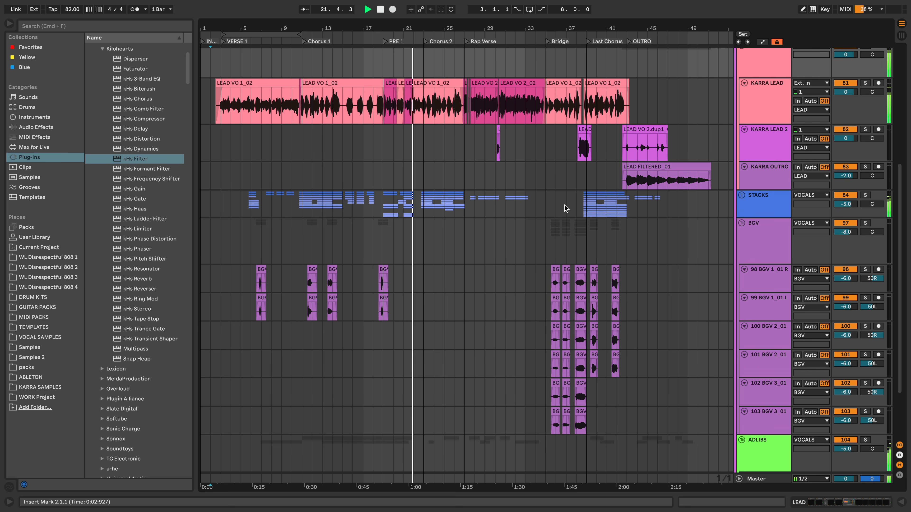
click(741, 116)
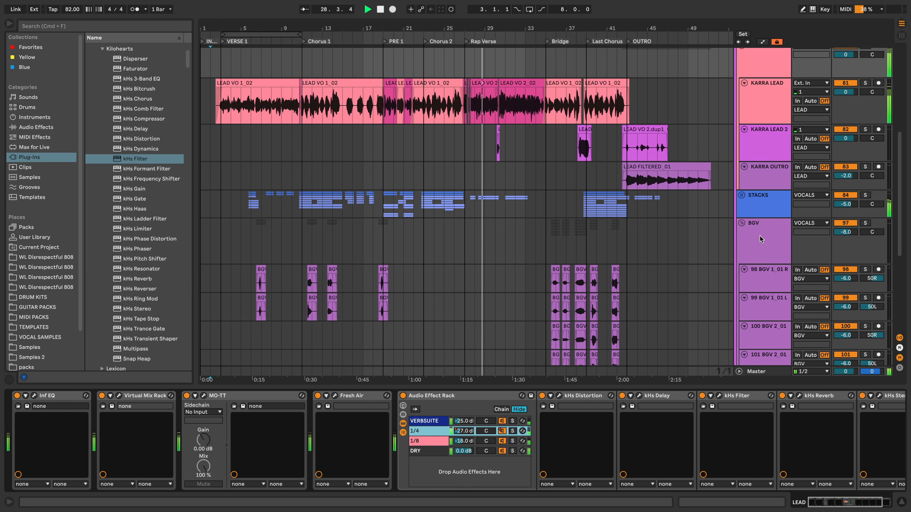
Step: Raise the volume of the ADLIBS_01 track to -2.9 dB
click(900, 506)
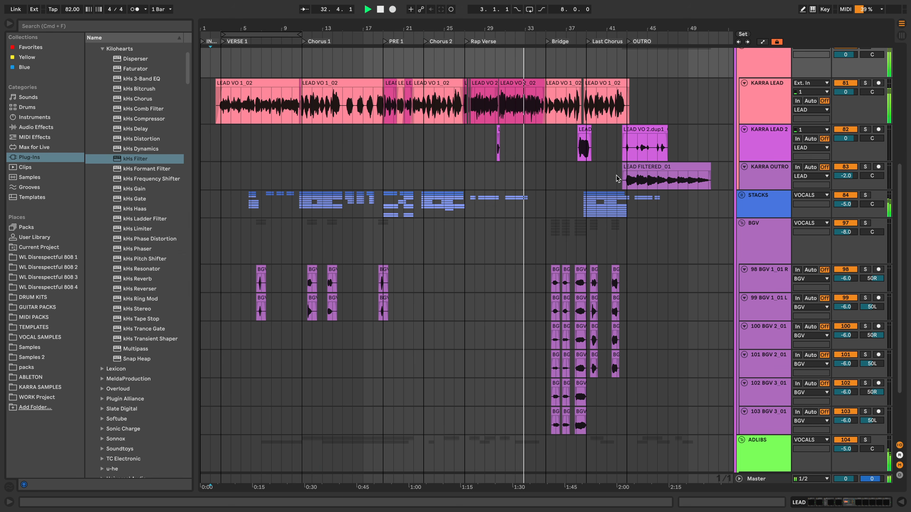
scroll(616, 175, down, 3)
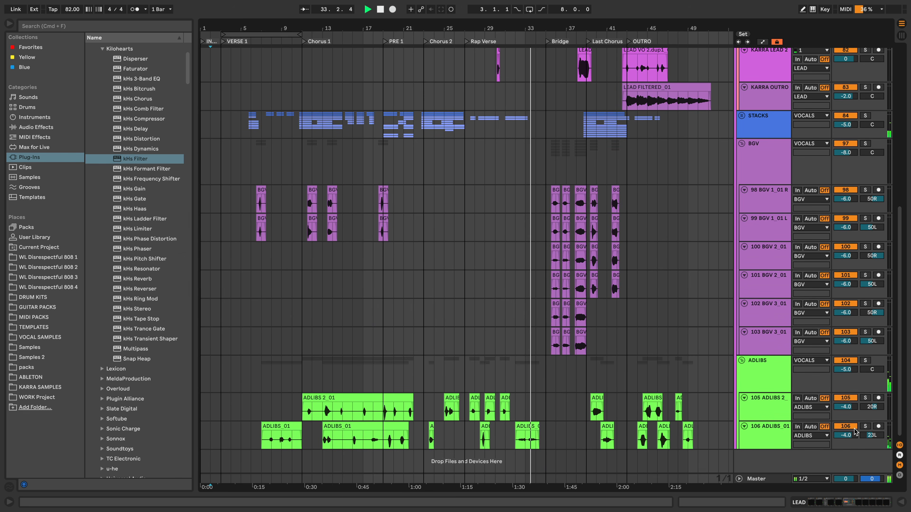
drag(845, 435, 845, 429)
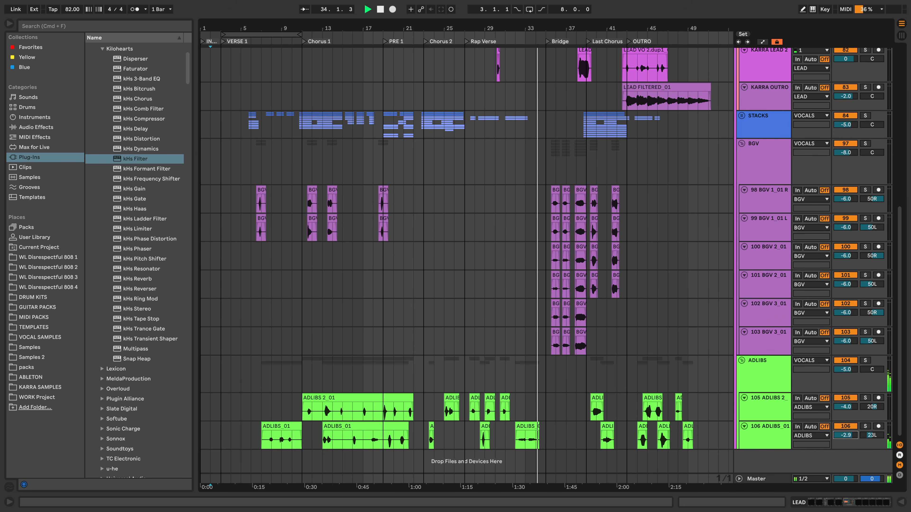